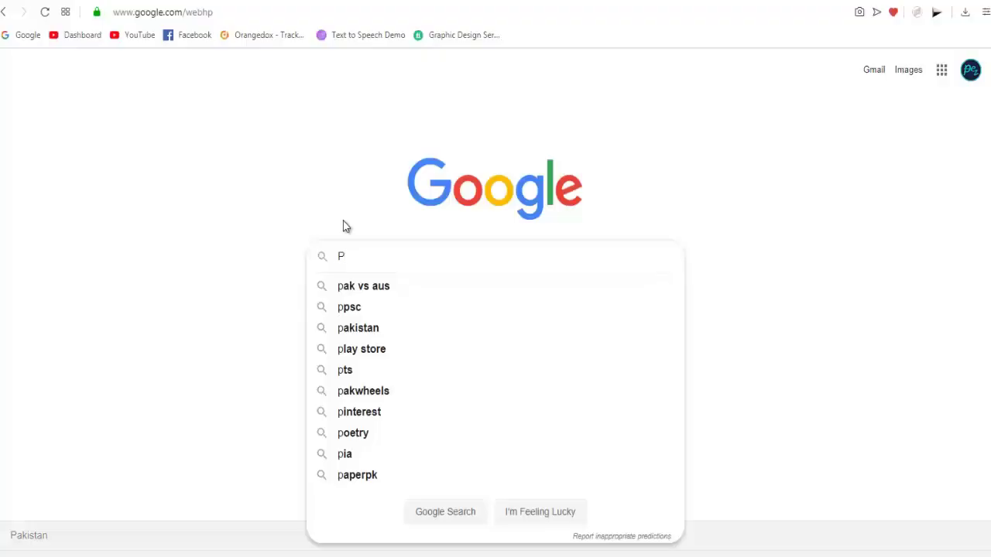
# - Search Google for 'Pexels' and open the Pexels stock photo site
pyautogui.write('exels')
pyautogui.press('Return')
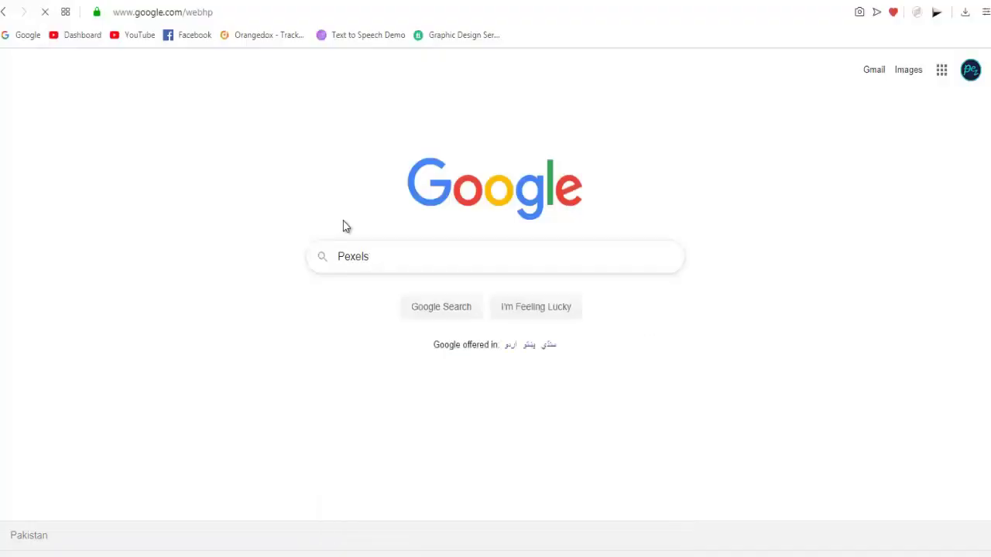
pyautogui.click(194, 176)
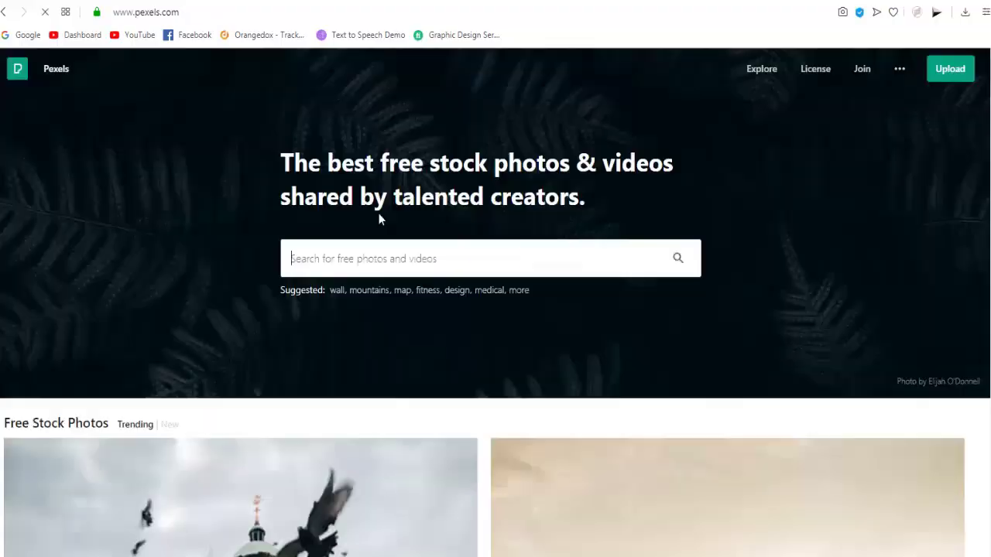
# - Browse down the Pexels photo grid and back up, then select 'pexels' in the address
pyautogui.scroll(-2, 378, 217)
pyautogui.scroll(-5, 379, 217)
pyautogui.scroll(-5, 378, 216)
pyautogui.scroll(-5, 379, 219)
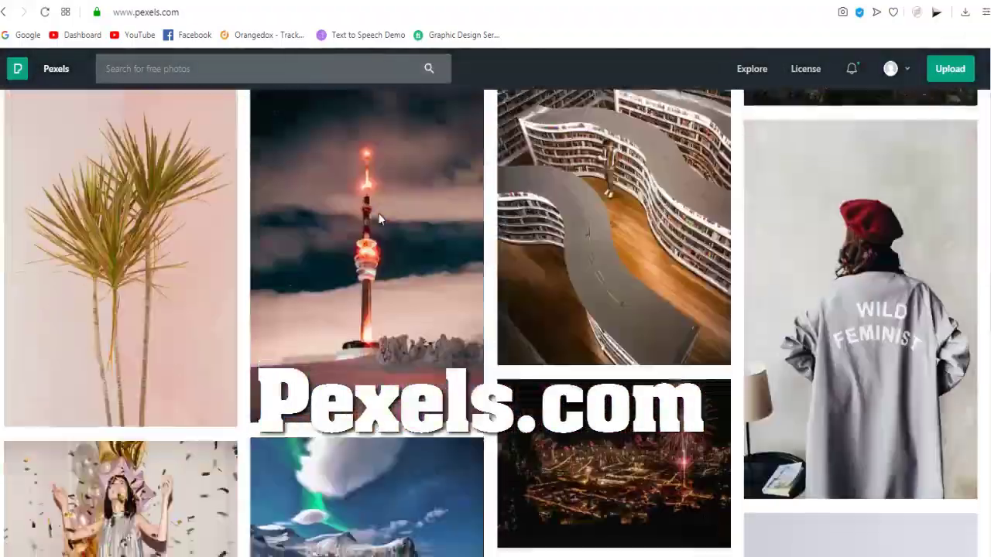
pyautogui.scroll(-5, 379, 219)
pyautogui.scroll(-5, 379, 219)
pyautogui.scroll(-5, 380, 219)
pyautogui.scroll(10, 379, 222)
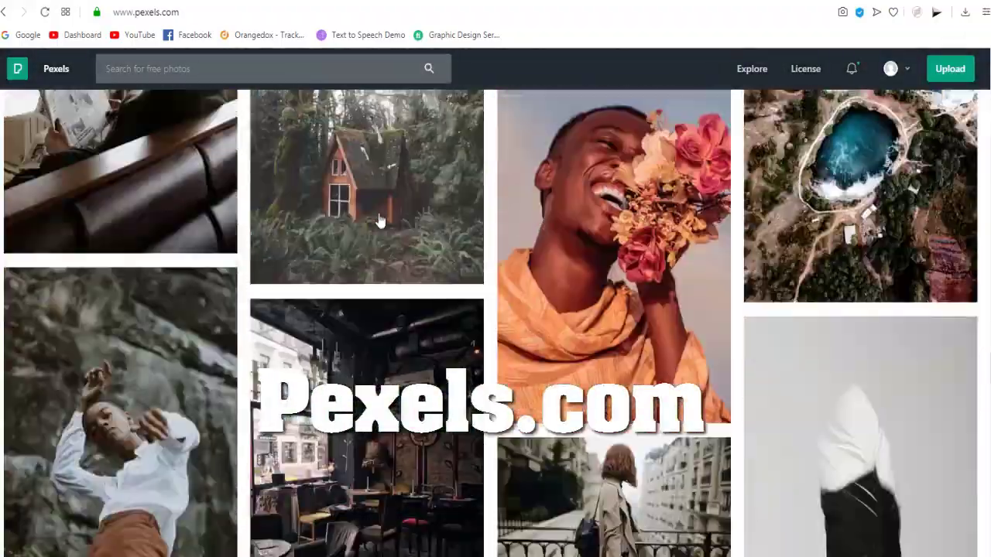
pyautogui.scroll(15, 379, 221)
pyautogui.doubleClick(139, 12)
# - Change the address to 'pixabay', load Pixabay and scroll down its page
pyautogui.write('p')
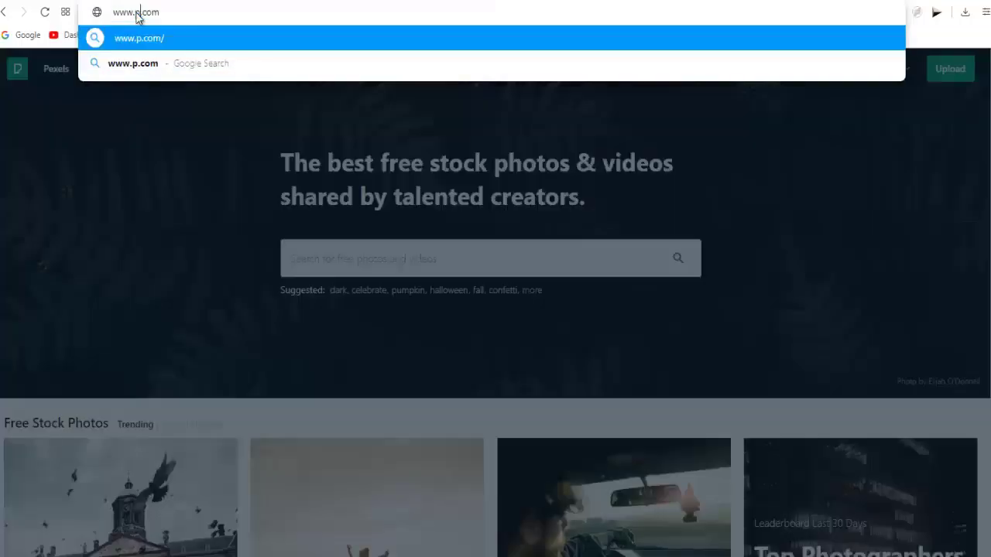
pyautogui.write('ixabay')
pyautogui.press('Return')
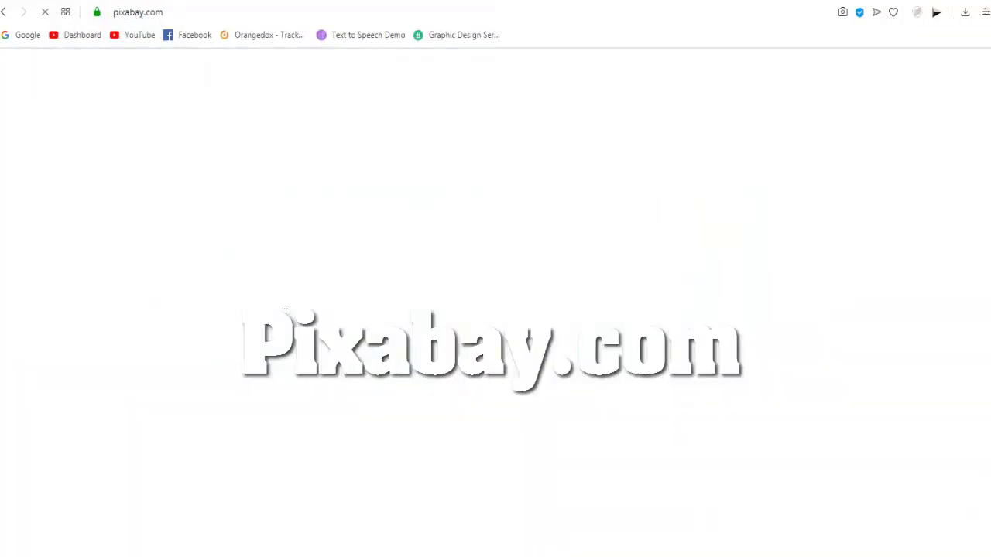
pyautogui.scroll(-5, 368, 313)
pyautogui.scroll(-5, 368, 313)
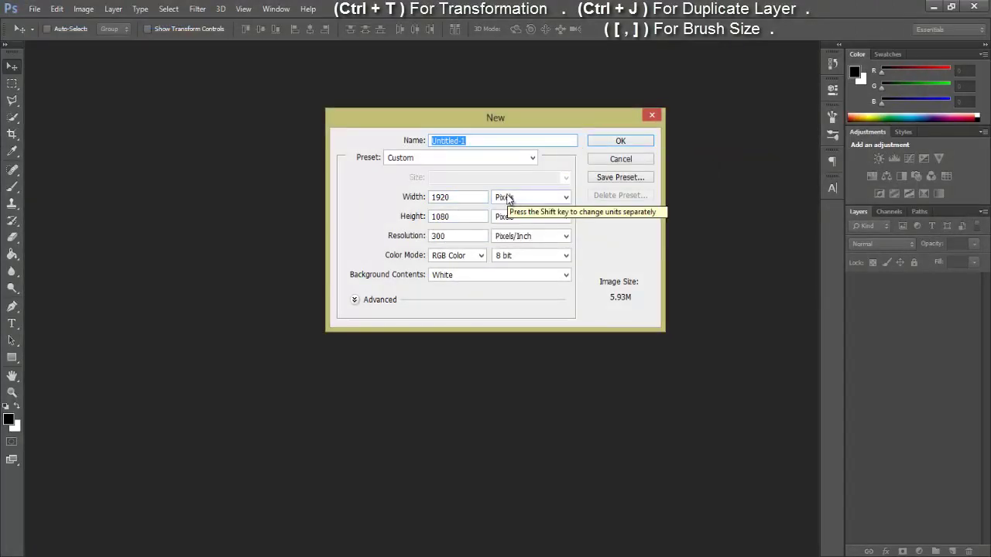
# - Create the 1920×1080 white document and open Man.png from the Desktop's New Video folder
pyautogui.click(620, 141)
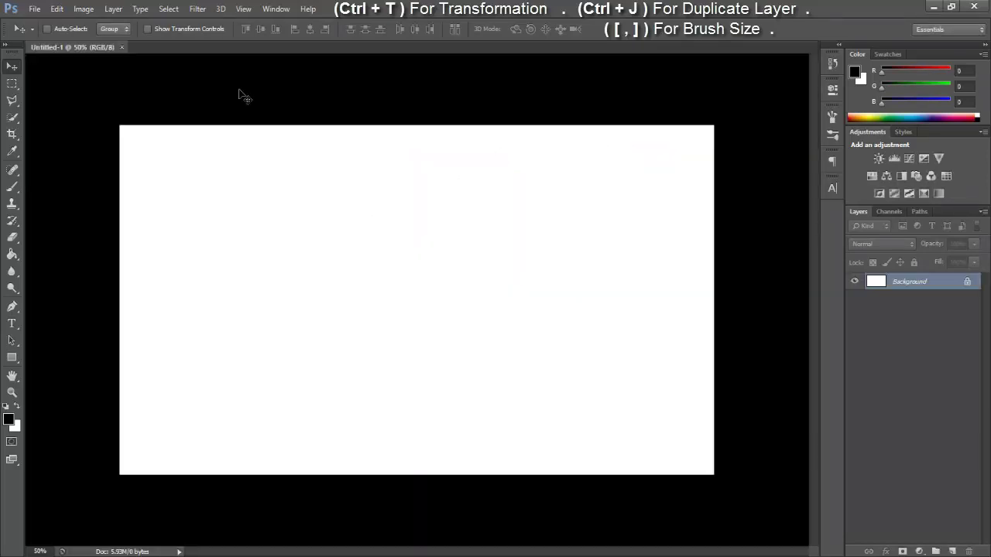
pyautogui.hotkey('ctrl', 'o')
pyautogui.click(351, 190)
pyautogui.doubleClick(462, 282)
pyautogui.click(416, 356)
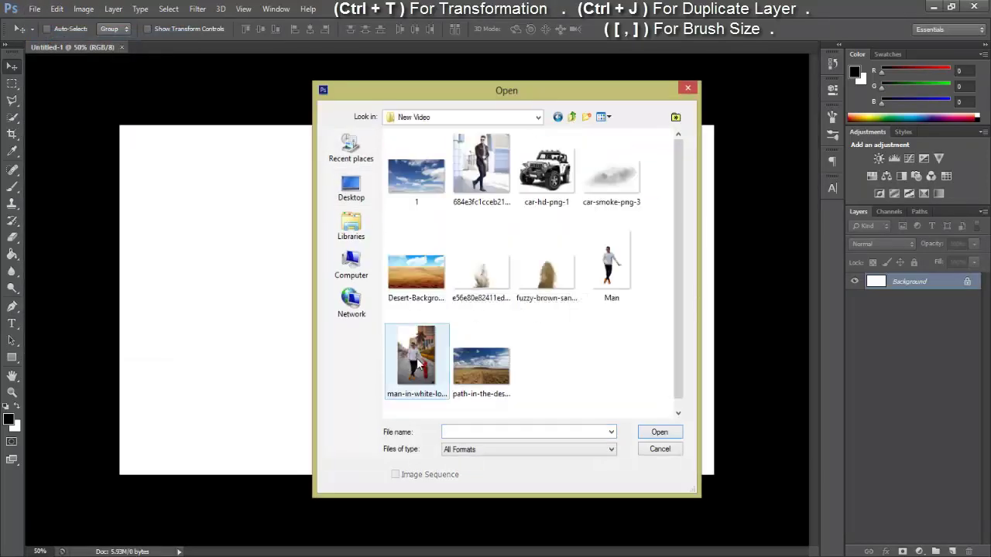
pyautogui.click(658, 432)
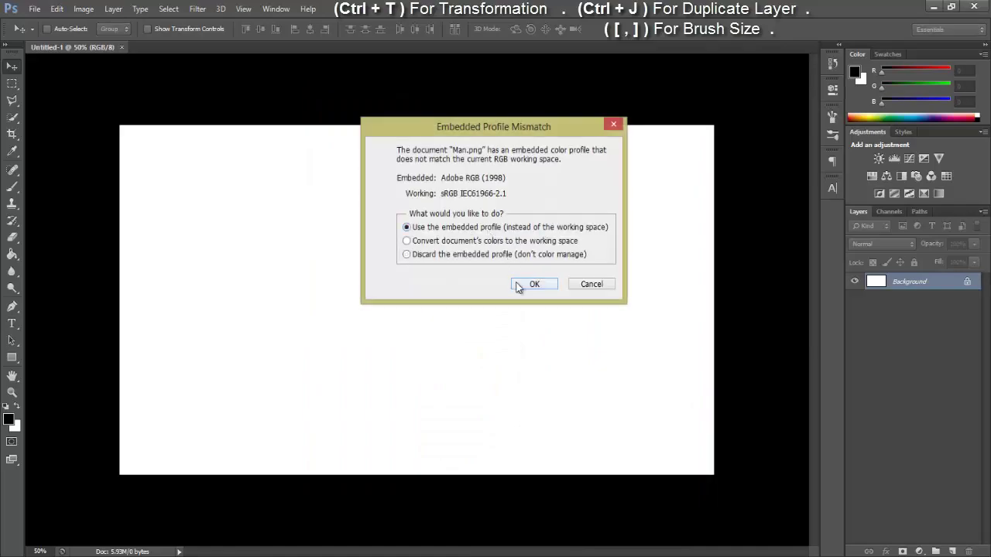
pyautogui.press('Return')
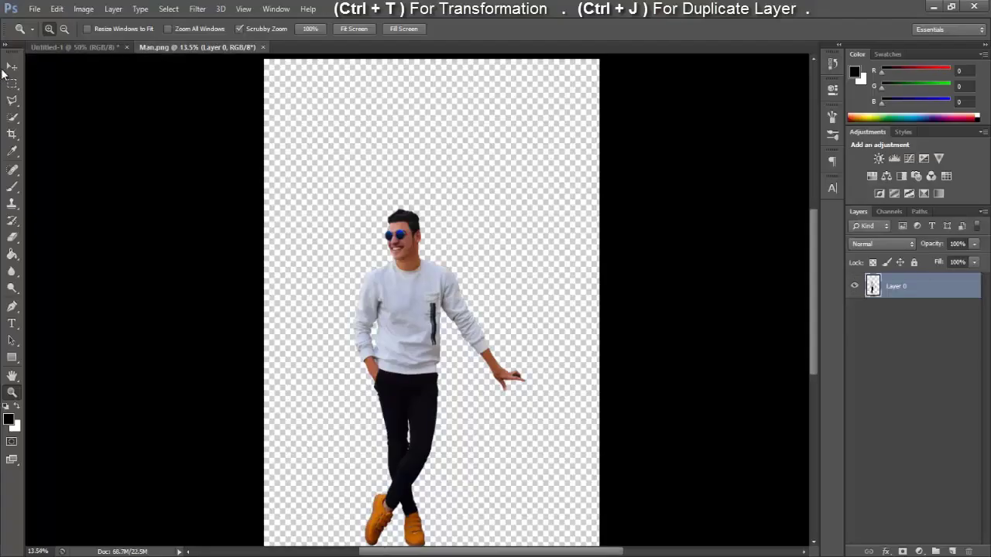
# - Move the cut-out man into Untitled-1 and scale him to about 31% near the centre
pyautogui.moveTo(410, 355)
pyautogui.mouseDown()
pyautogui.moveTo(100, 101)
pyautogui.moveTo(313, 310)
pyautogui.moveTo(443, 311)
pyautogui.mouseUp()
pyautogui.press('z')
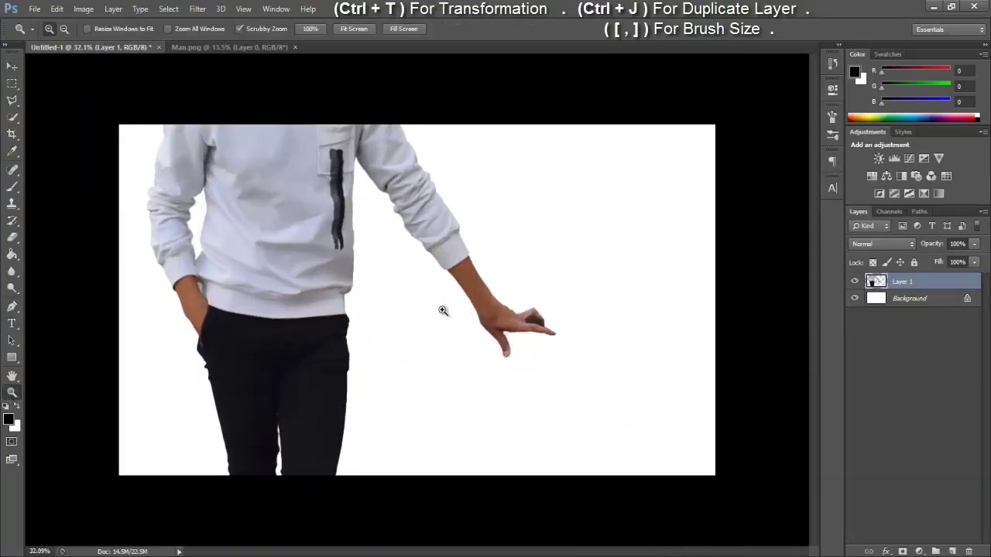
pyautogui.hotkey('ctrl', 't')
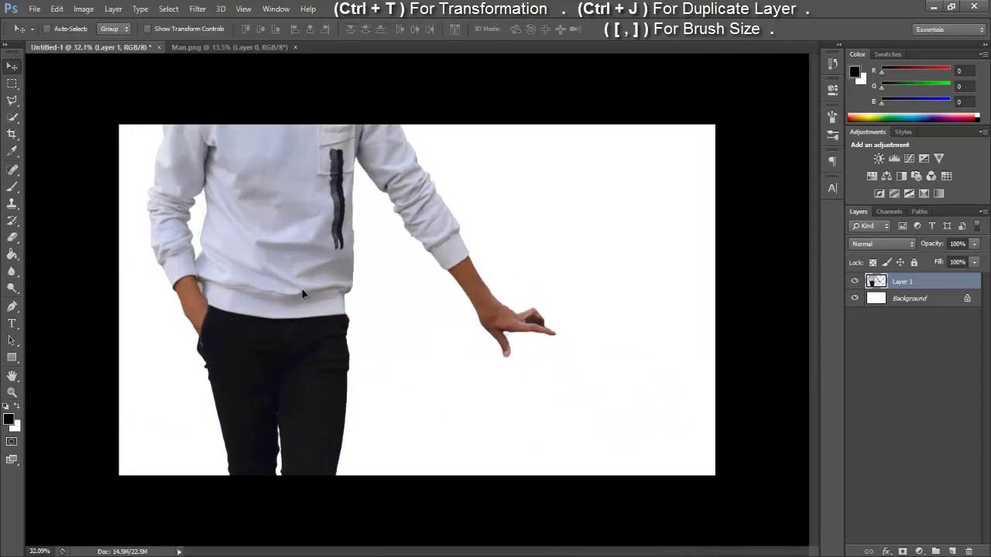
pyautogui.moveTo(259, 167); pyautogui.dragTo(355, 391)
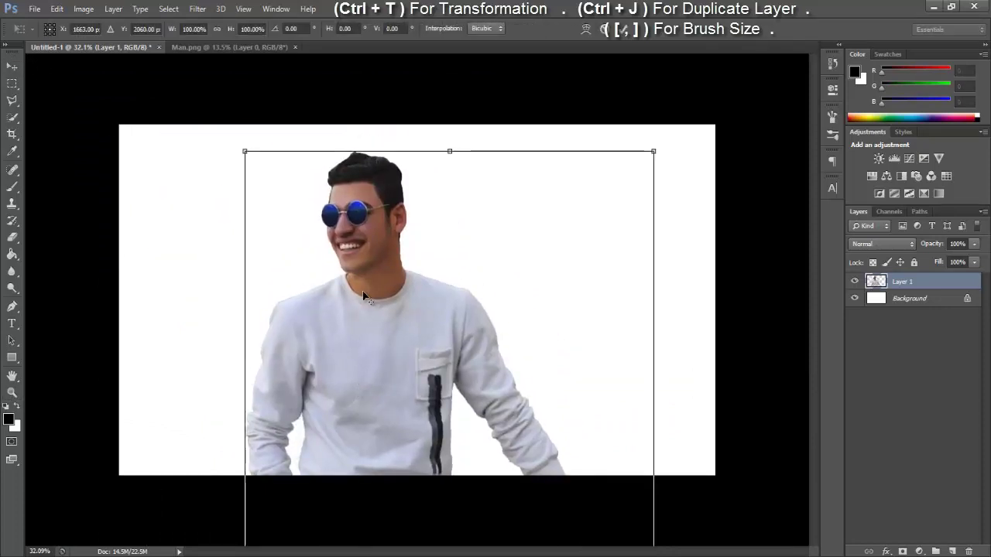
pyautogui.moveTo(245, 151)
pyautogui.mouseDown()
pyautogui.moveTo(382, 316)
pyautogui.moveTo(356, 370)
pyautogui.moveTo(420, 252)
pyautogui.moveTo(420, 197)
pyautogui.mouseUp()
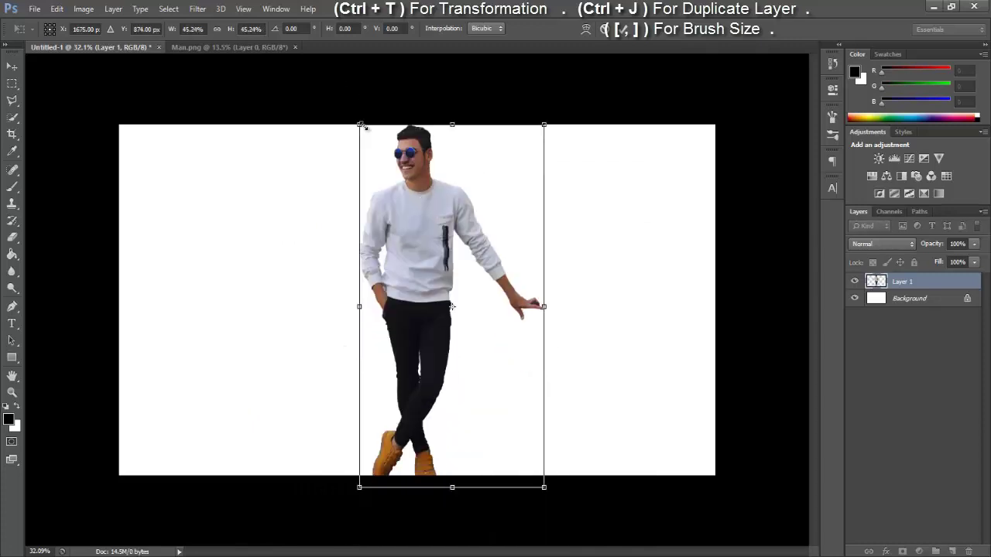
pyautogui.moveTo(360, 125)
pyautogui.mouseDown()
pyautogui.moveTo(397, 193)
pyautogui.moveTo(387, 183)
pyautogui.mouseUp()
pyautogui.moveTo(437, 280); pyautogui.dragTo(426, 280)
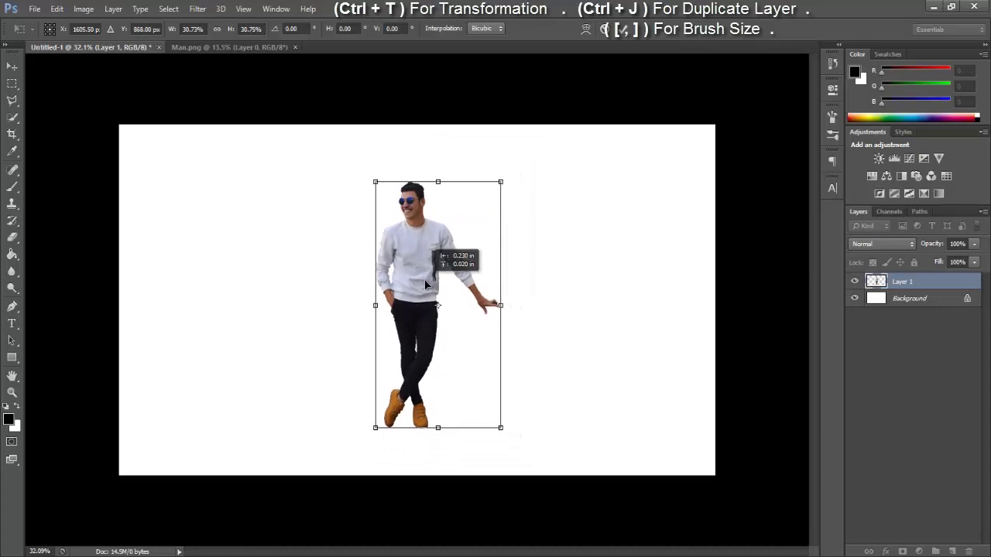
pyautogui.click(619, 36)
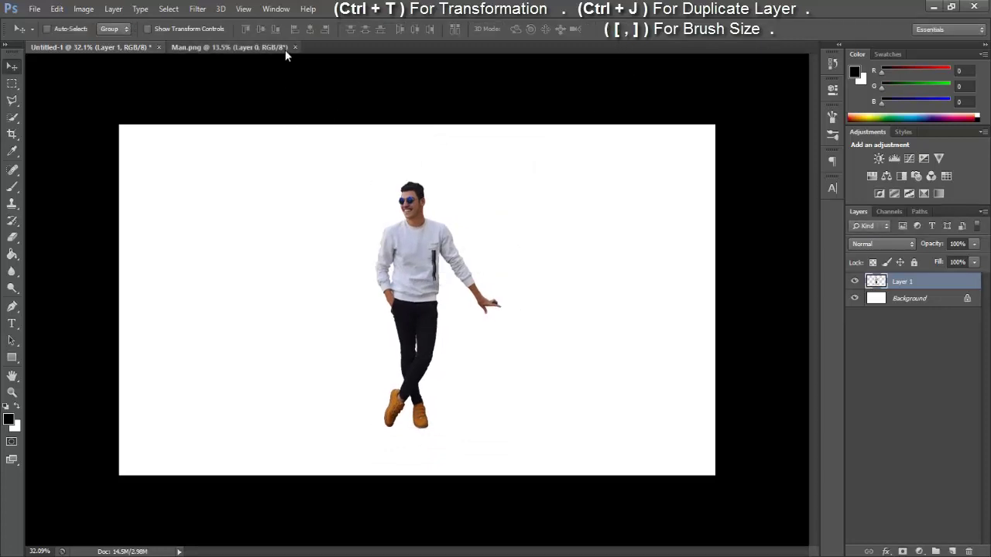
pyautogui.click(284, 48)
# - Open the Desert-Background image from the project folder
pyautogui.click(162, 47)
pyautogui.click(35, 8)
pyautogui.click(43, 35)
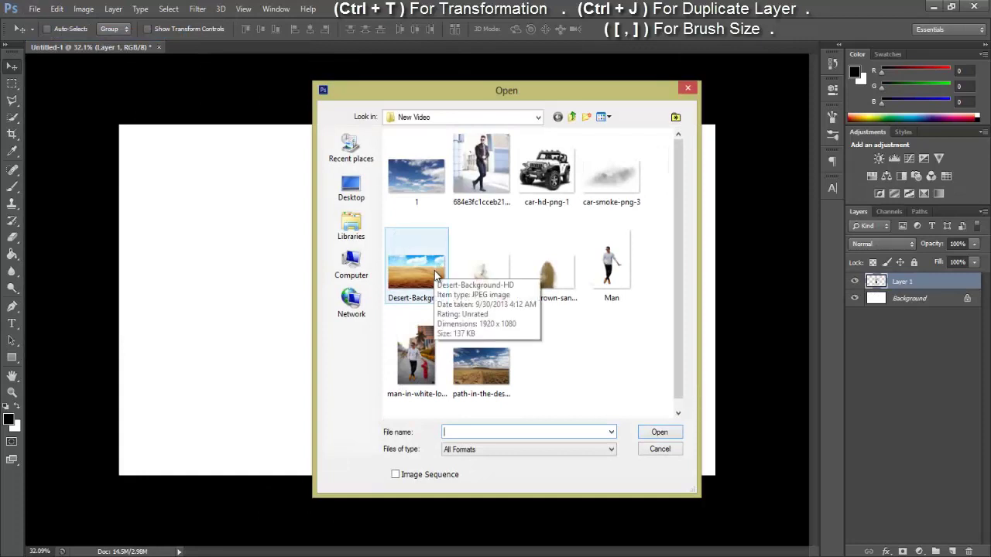
pyautogui.click(434, 270)
pyautogui.click(650, 432)
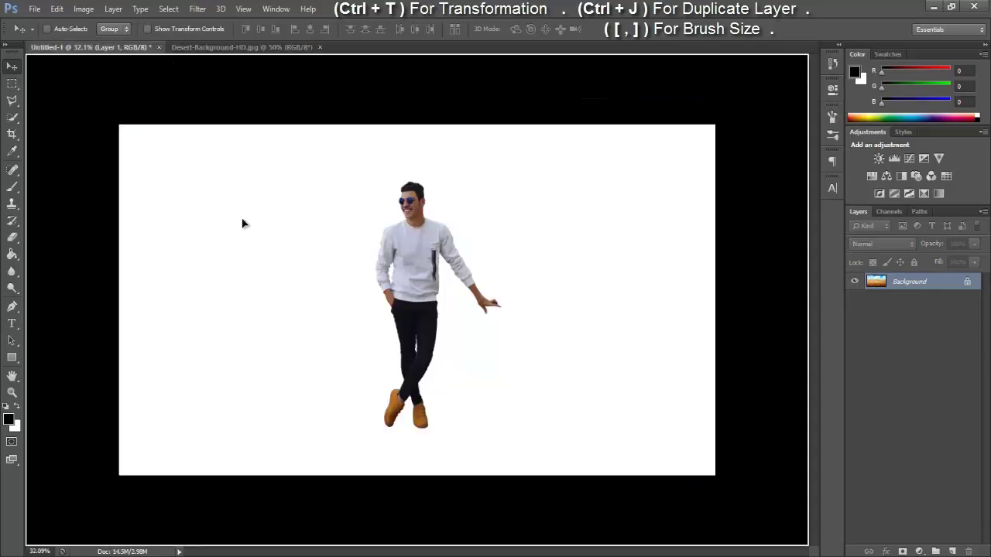
# - Bring the desert into the composite beneath the man and enlarge it to about 164%
pyautogui.moveTo(162, 130); pyautogui.dragTo(250, 227)
pyautogui.moveTo(890, 292); pyautogui.dragTo(891, 306)
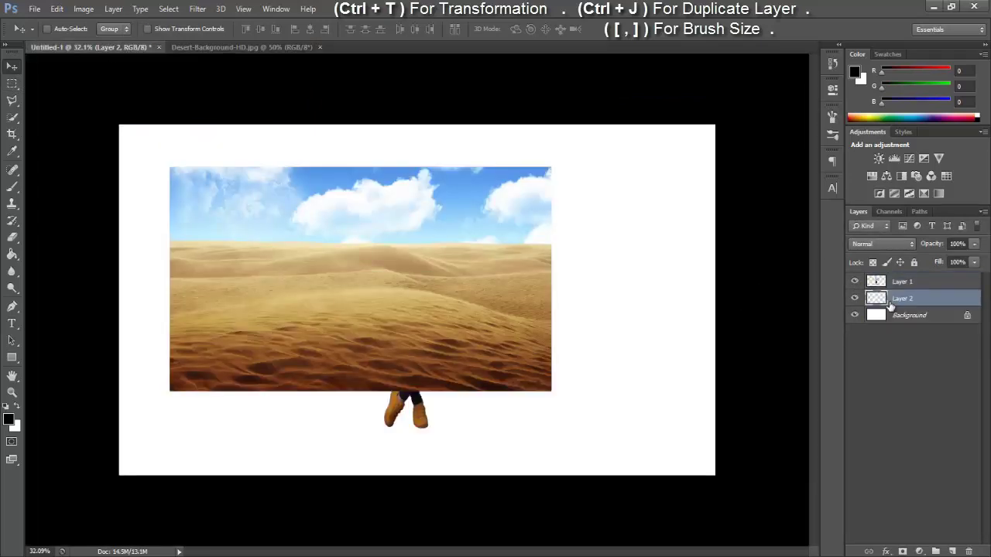
pyautogui.moveTo(516, 270); pyautogui.dragTo(559, 301)
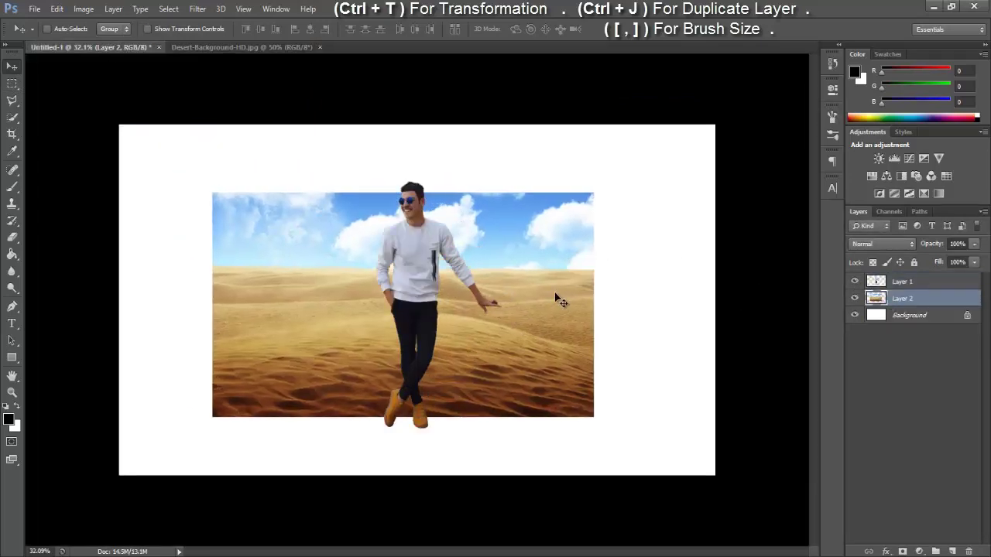
pyautogui.hotkey('ctrl', 't')
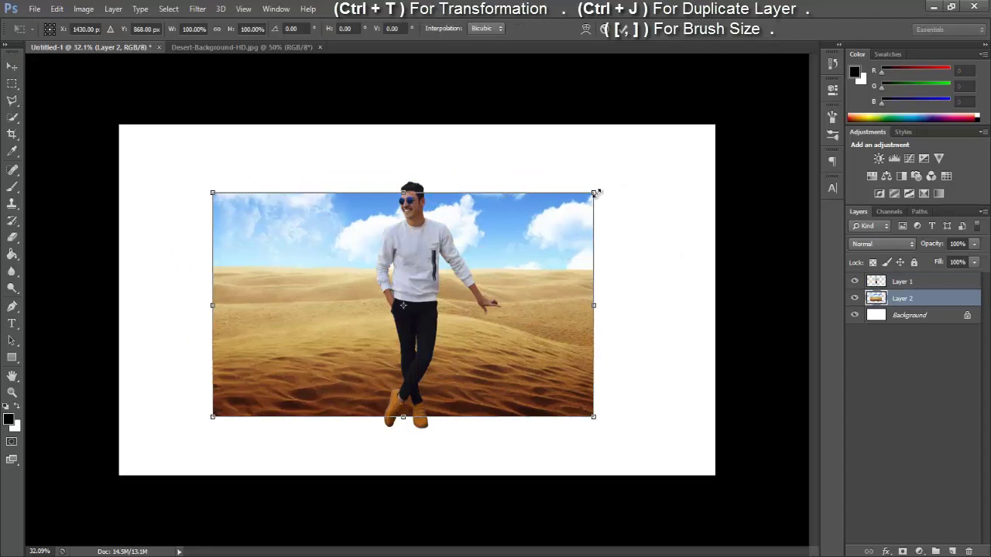
pyautogui.moveTo(595, 193); pyautogui.dragTo(692, 133)
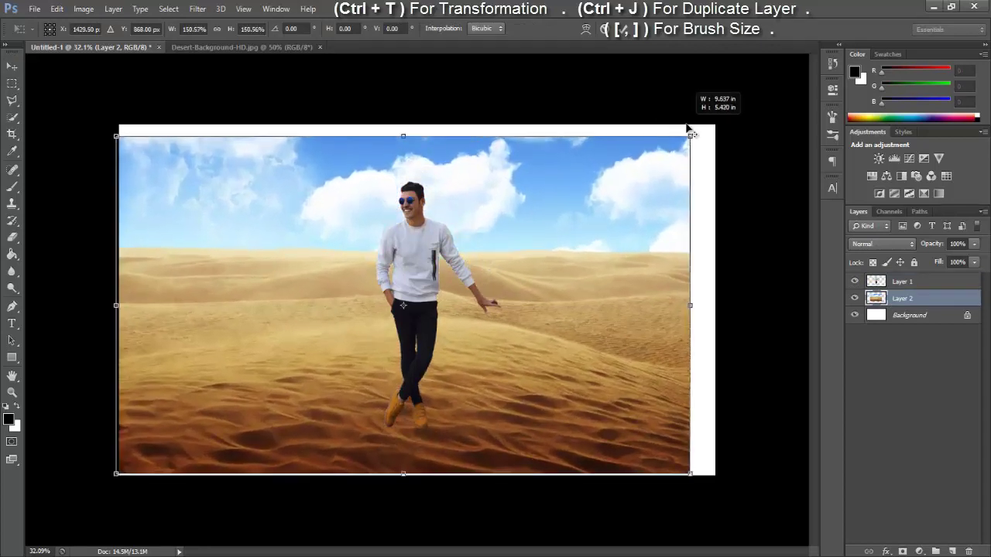
pyautogui.moveTo(696, 133); pyautogui.dragTo(741, 103)
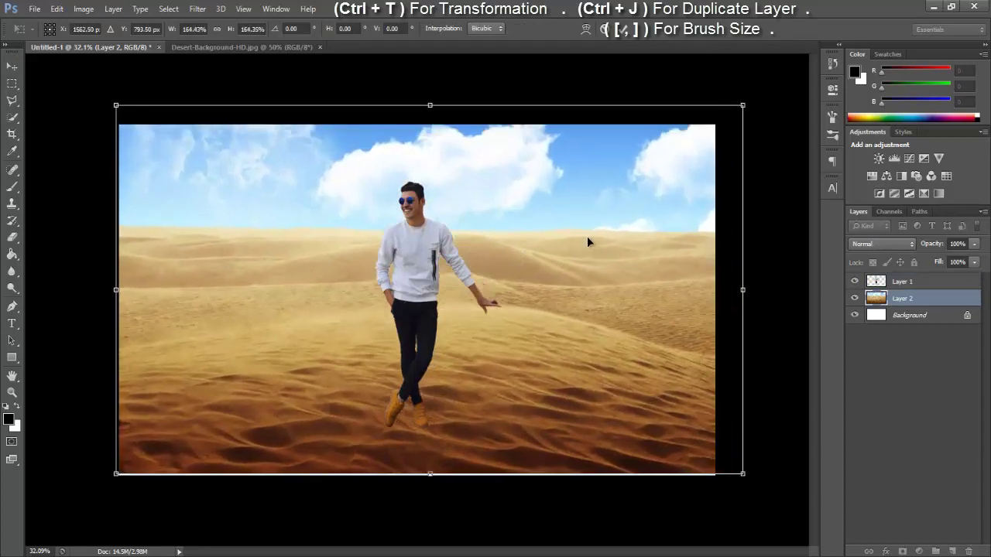
pyautogui.moveTo(587, 237); pyautogui.dragTo(580, 245)
pyautogui.click(623, 29)
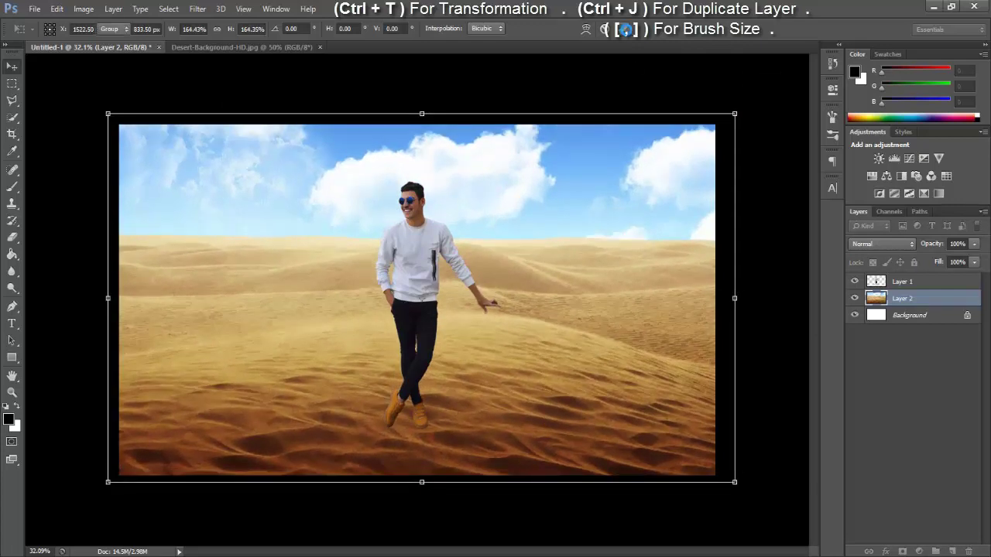
# - Lower the desert layer's top edge, squashing its height to leave a white strip above
pyautogui.hotkey('ctrl', 't')
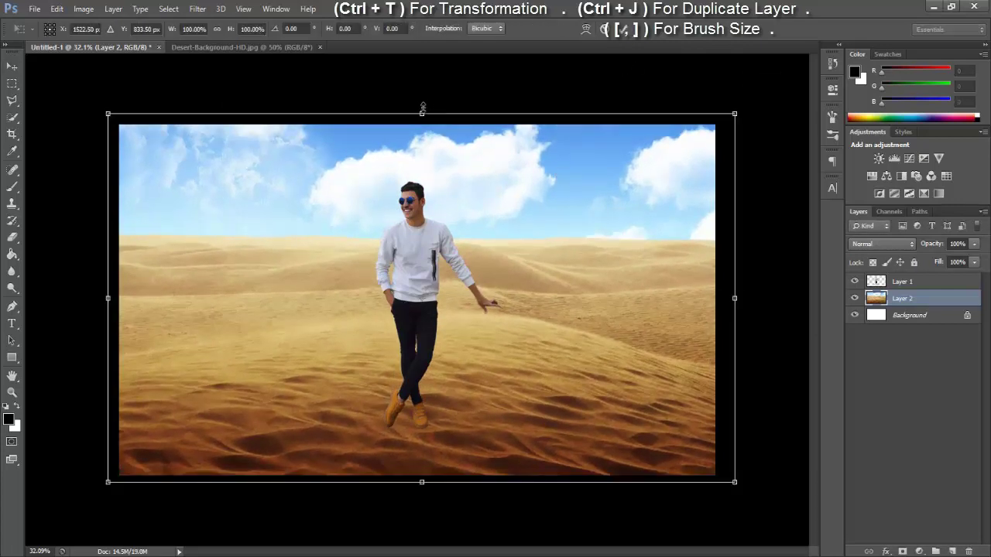
pyautogui.moveTo(423, 107); pyautogui.dragTo(419, 191)
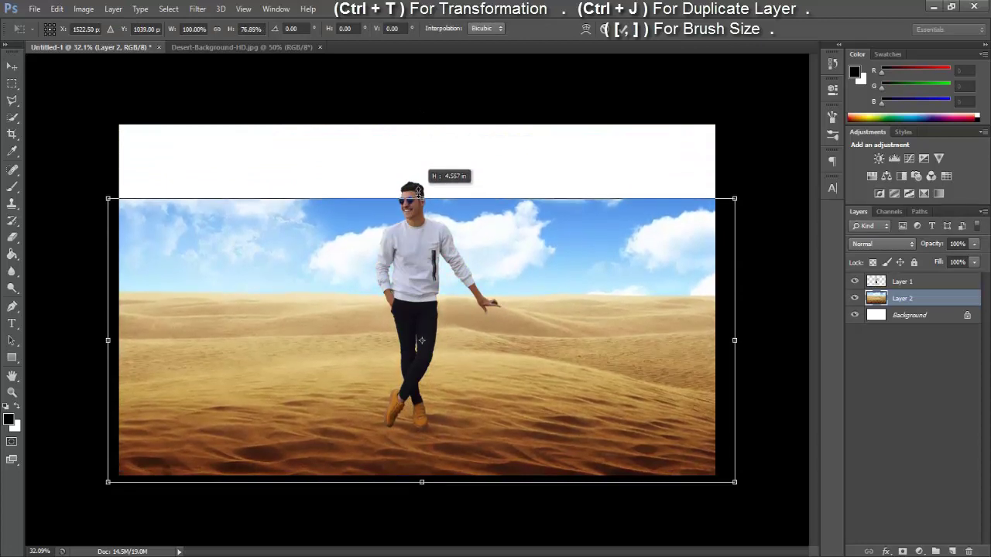
pyautogui.moveTo(419, 192); pyautogui.dragTo(421, 198)
pyautogui.press('Return')
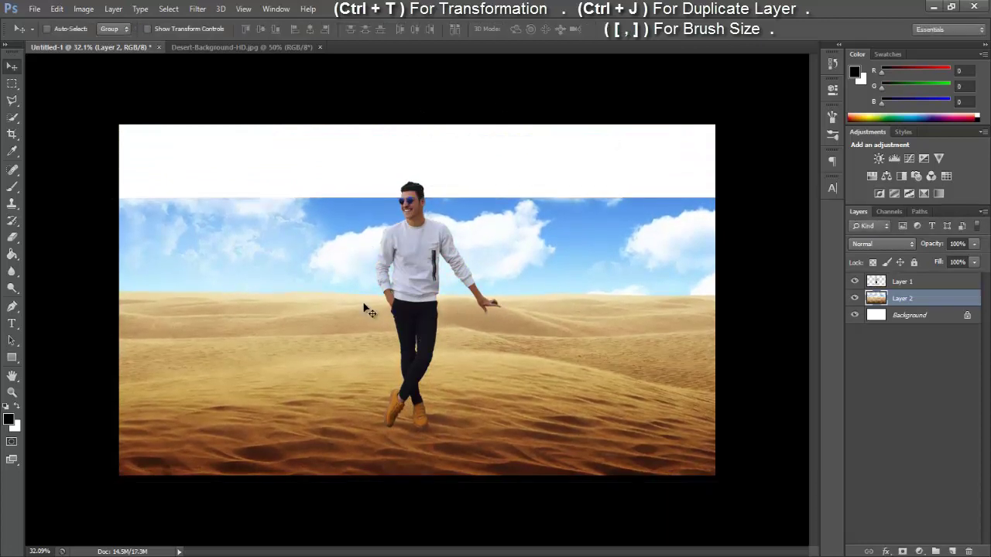
# - Close the Desert-Background source and open the cloudy sky image 1.jpg
pyautogui.click(256, 48)
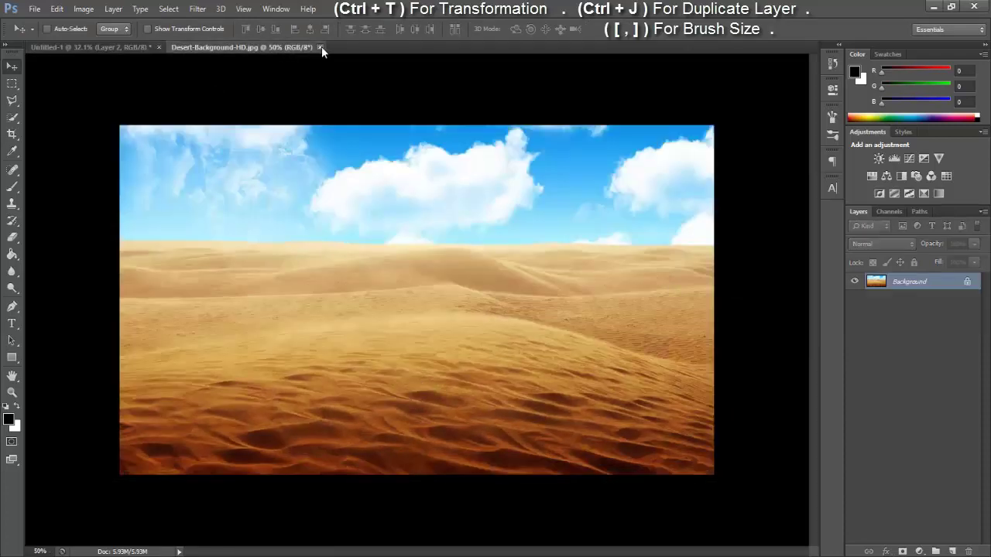
pyautogui.click(320, 47)
pyautogui.click(496, 220)
pyautogui.click(35, 8)
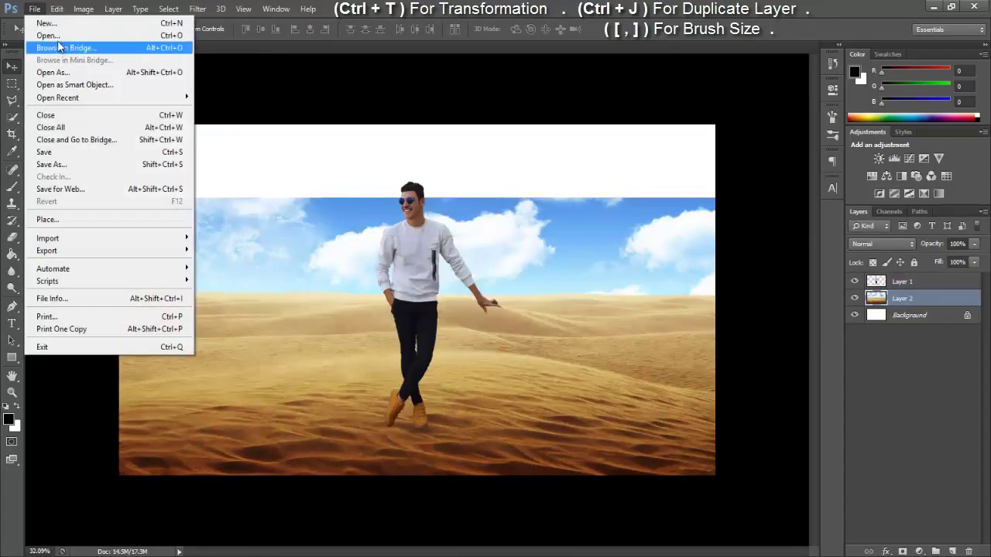
pyautogui.click(48, 35)
pyautogui.click(480, 364)
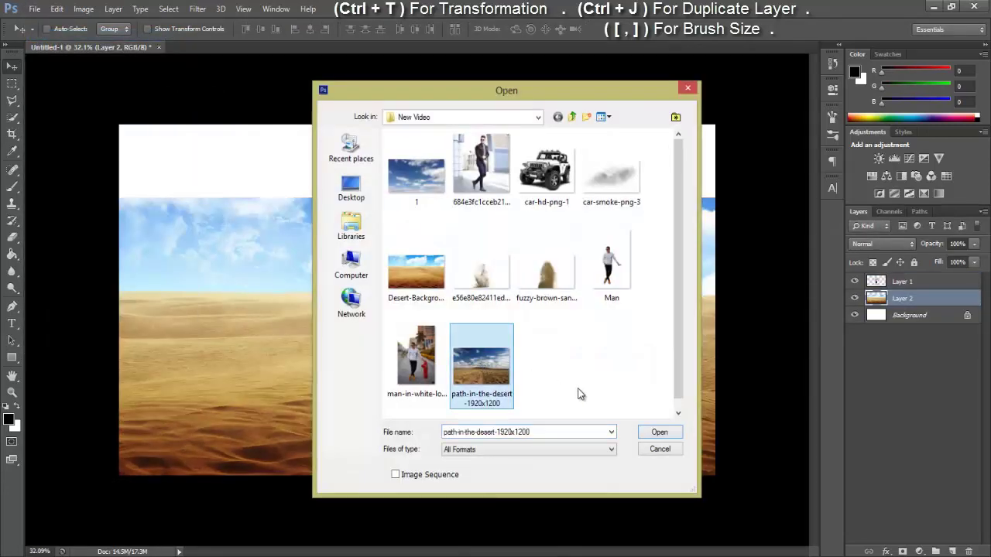
pyautogui.click(425, 188)
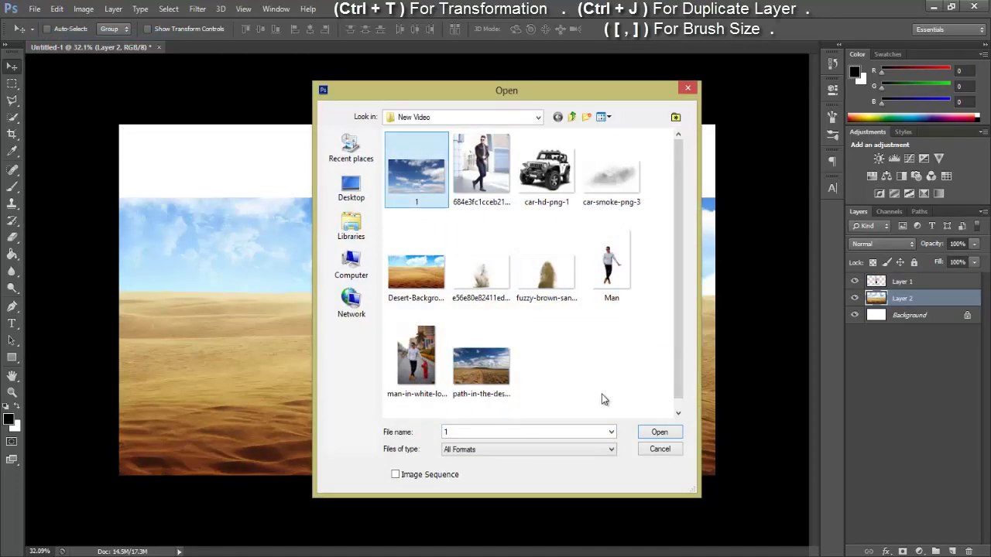
pyautogui.click(657, 434)
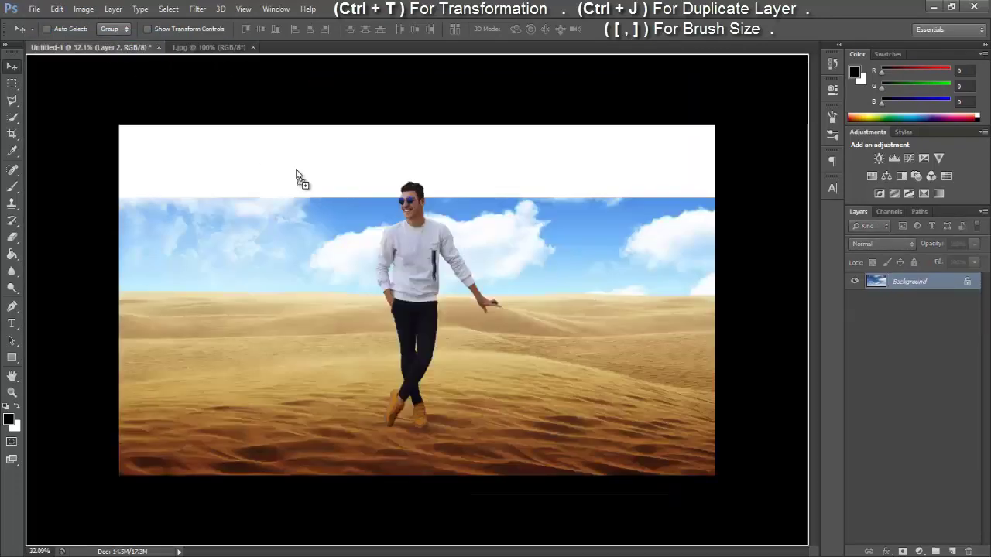
# - Drag the sky in as Layer 3 and stretch it across the top to the right edge
pyautogui.moveTo(108, 54)
pyautogui.mouseDown()
pyautogui.moveTo(310, 194)
pyautogui.moveTo(287, 222)
pyautogui.mouseUp()
pyautogui.hotkey('ctrl', 't')
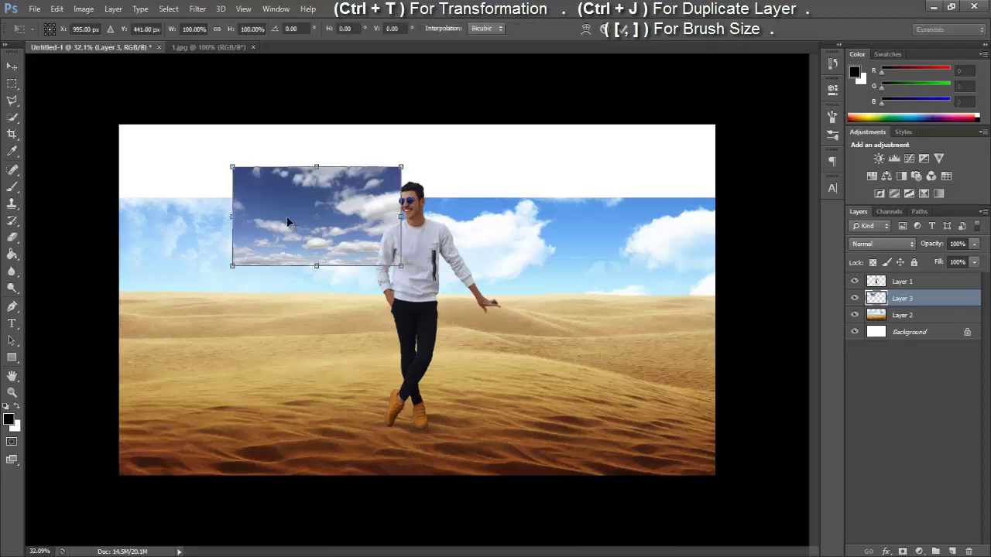
pyautogui.moveTo(402, 167)
pyautogui.mouseDown()
pyautogui.moveTo(508, 107)
pyautogui.moveTo(316, 188)
pyautogui.mouseUp()
pyautogui.moveTo(387, 135); pyautogui.dragTo(502, 68)
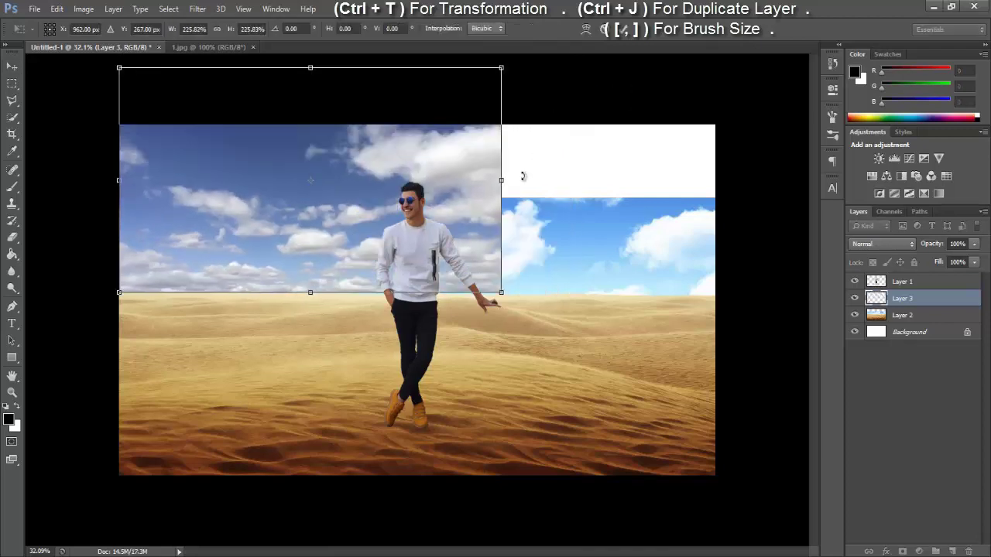
pyautogui.moveTo(502, 179); pyautogui.dragTo(734, 180)
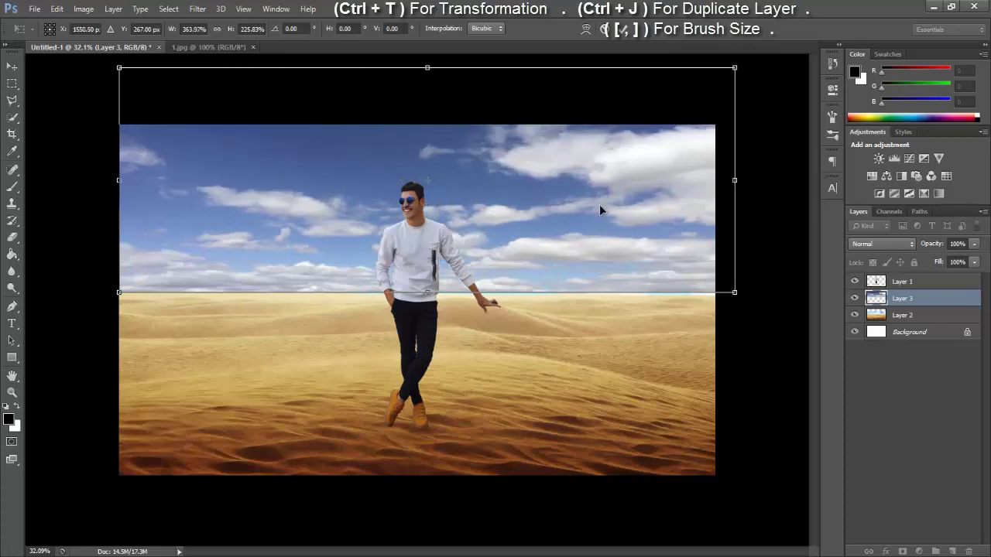
pyautogui.moveTo(599, 205); pyautogui.dragTo(601, 206)
pyautogui.click(622, 30)
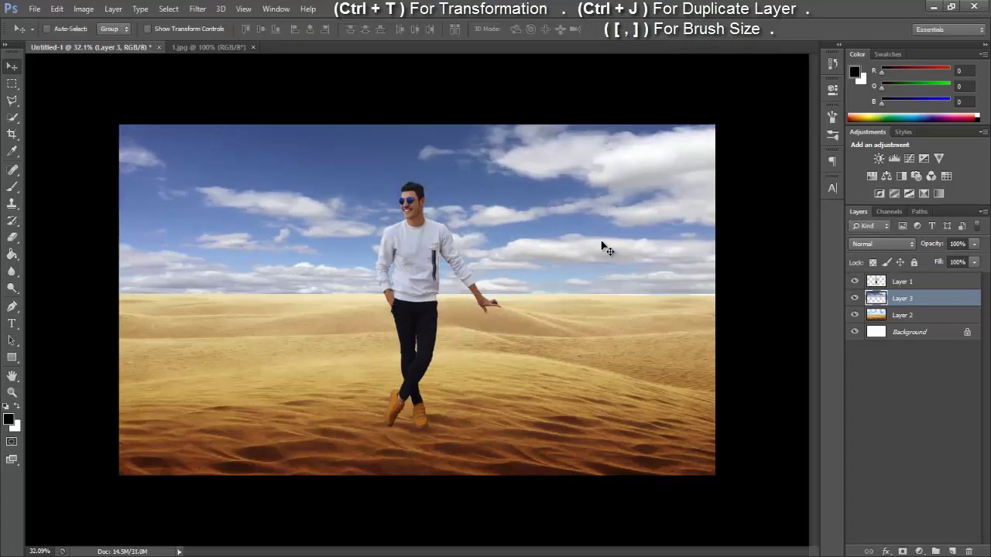
# - Lower the sky, erase its bottom edge with a 44% opacity Eraser, and restore full opacity
pyautogui.moveTo(600, 247); pyautogui.dragTo(605, 259)
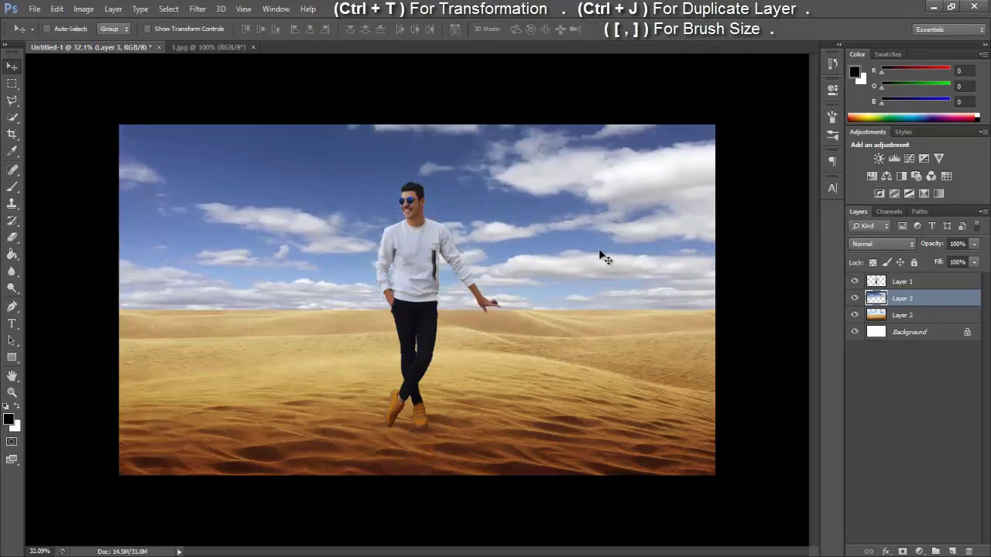
pyautogui.moveTo(935, 248); pyautogui.dragTo(897, 245)
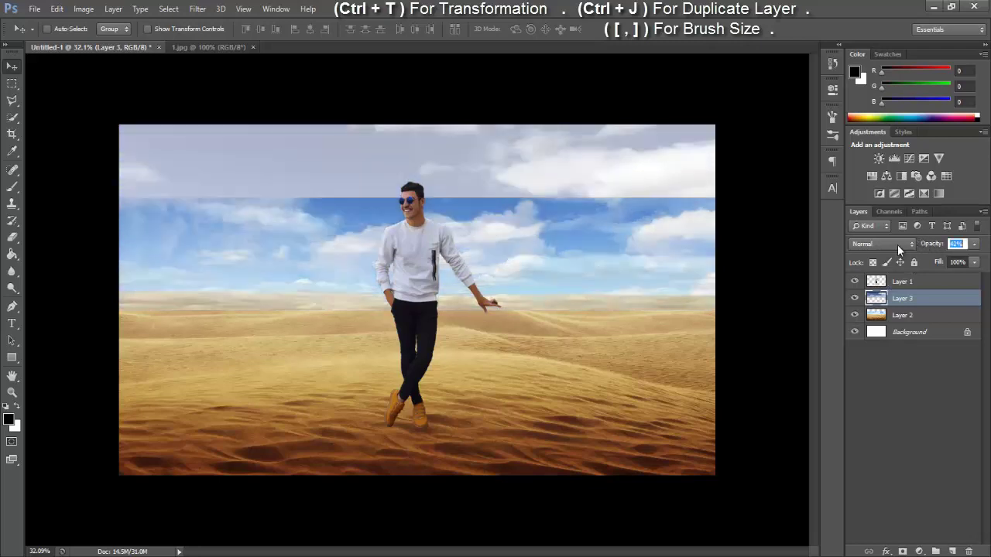
pyautogui.click(14, 239)
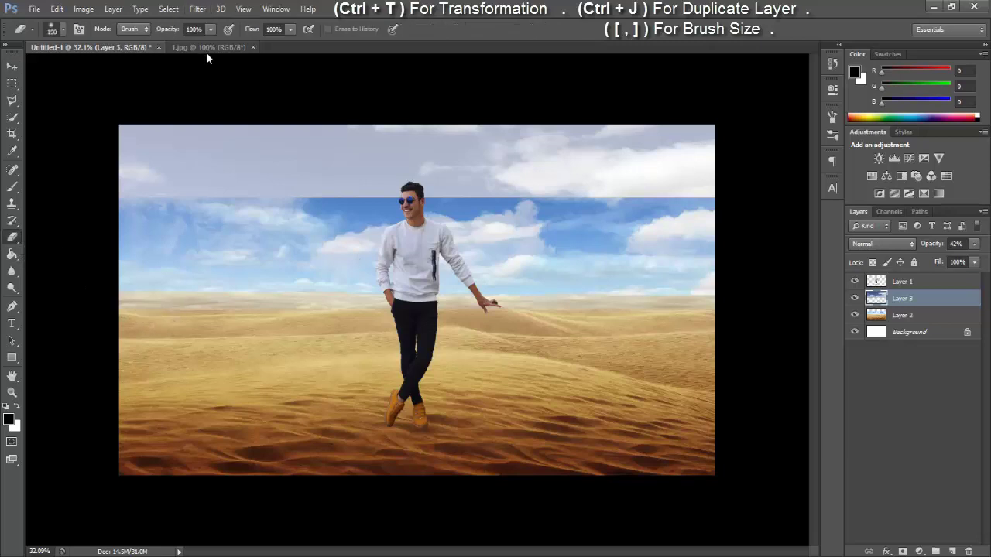
pyautogui.moveTo(207, 29); pyautogui.dragTo(175, 43)
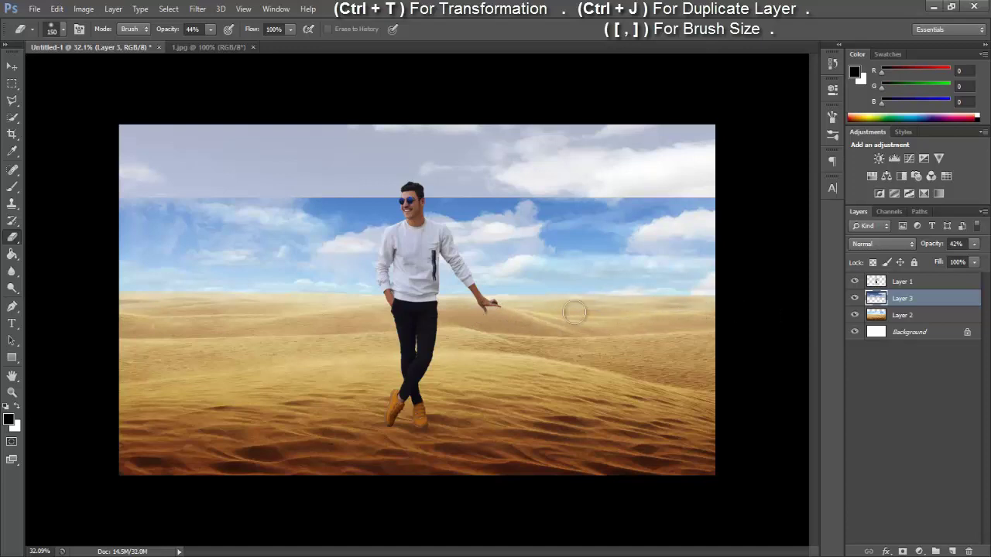
pyautogui.moveTo(932, 245); pyautogui.dragTo(953, 253)
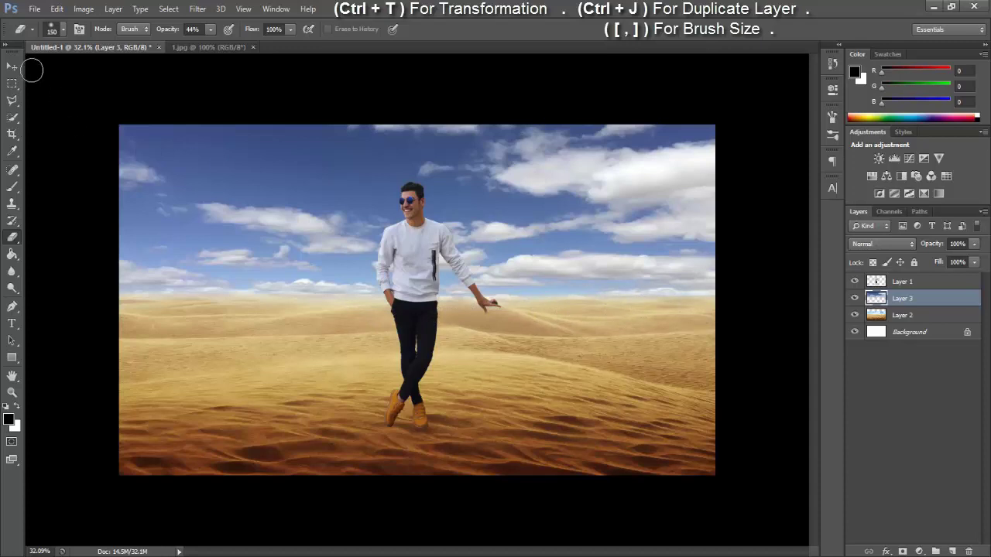
# - Toggle the desert and man layers' visibility to check the sky blend
pyautogui.press('v')
pyautogui.click(856, 317)
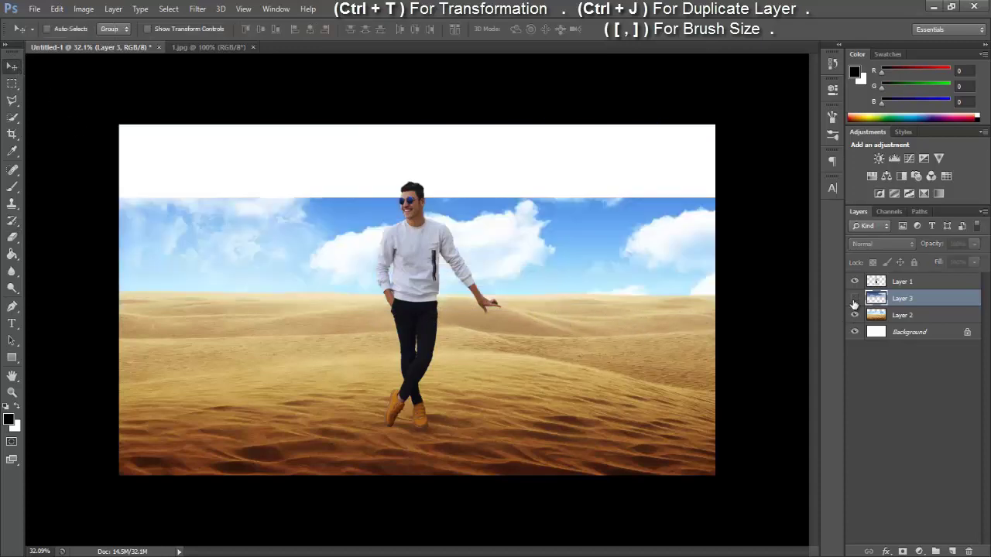
pyautogui.click(856, 316)
pyautogui.click(855, 313)
pyautogui.click(855, 313)
pyautogui.click(854, 283)
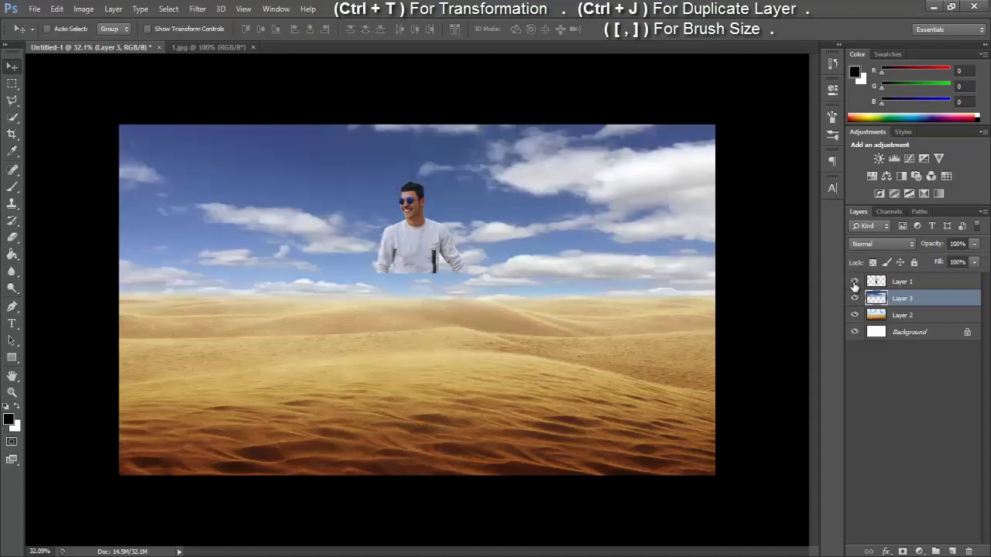
pyautogui.click(855, 282)
pyautogui.click(221, 45)
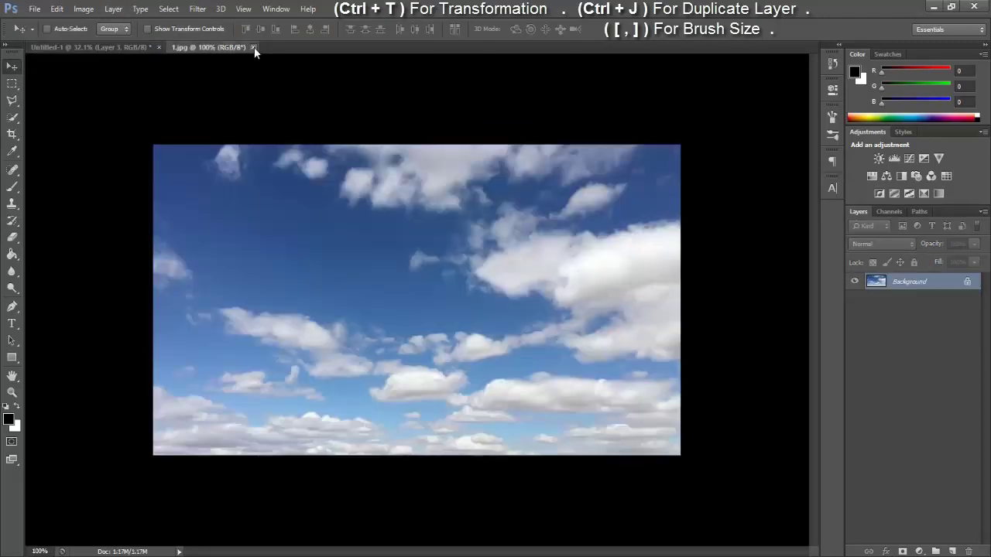
# - Close 1.jpg without saving and open the jeep image car-hd-png-1.png
pyautogui.click(252, 47)
pyautogui.click(494, 219)
pyautogui.click(34, 9)
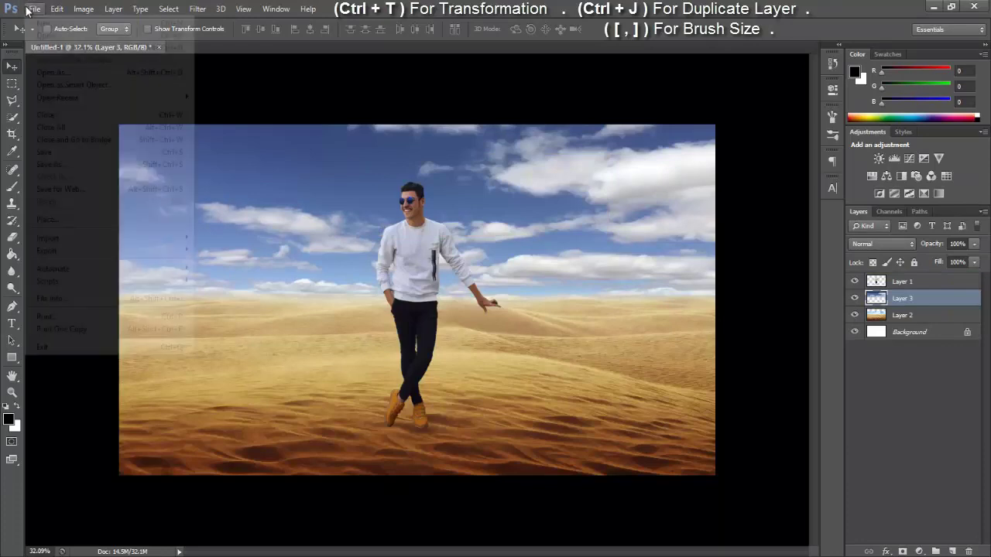
pyautogui.click(47, 33)
pyautogui.click(577, 208)
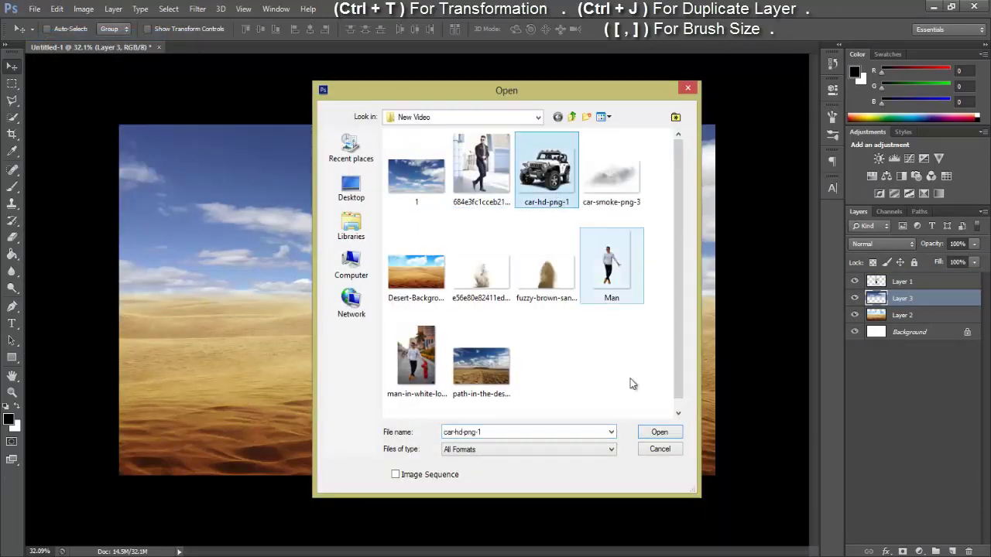
pyautogui.click(654, 431)
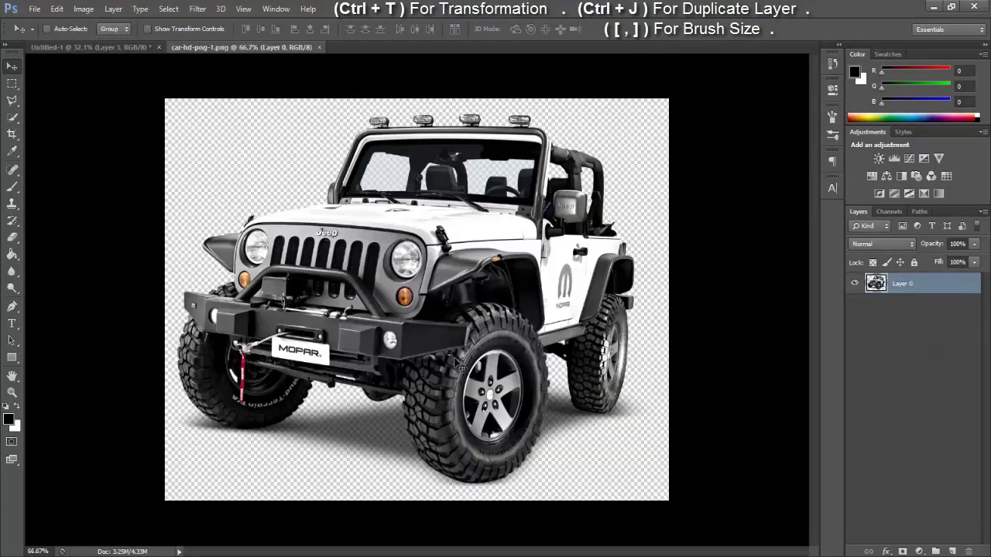
# - Bring the jeep in as Layer 4, enlarge it to about 151%, and place it where the man leans
pyautogui.moveTo(341, 226); pyautogui.dragTo(435, 273)
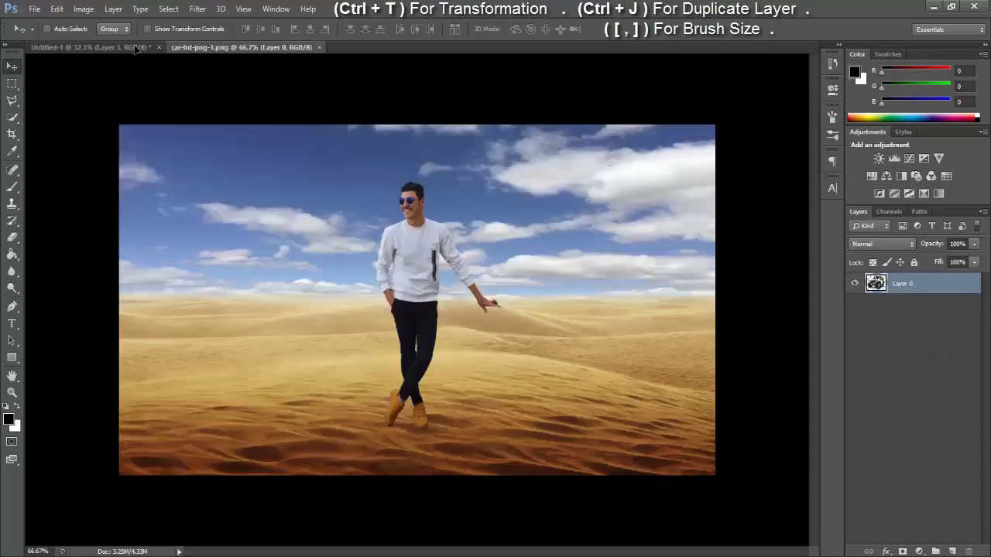
pyautogui.moveTo(456, 289); pyautogui.dragTo(540, 329)
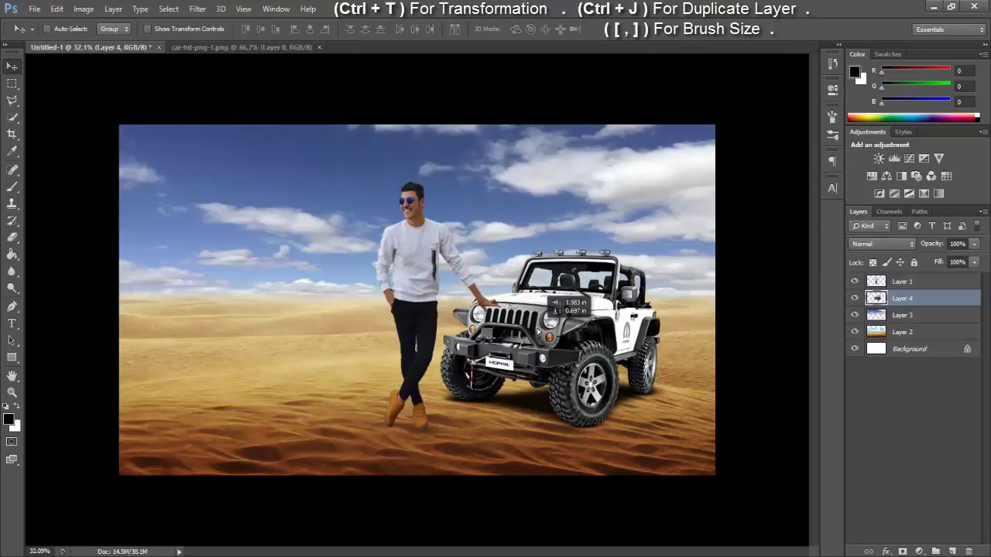
pyautogui.hotkey('ctrl', 't')
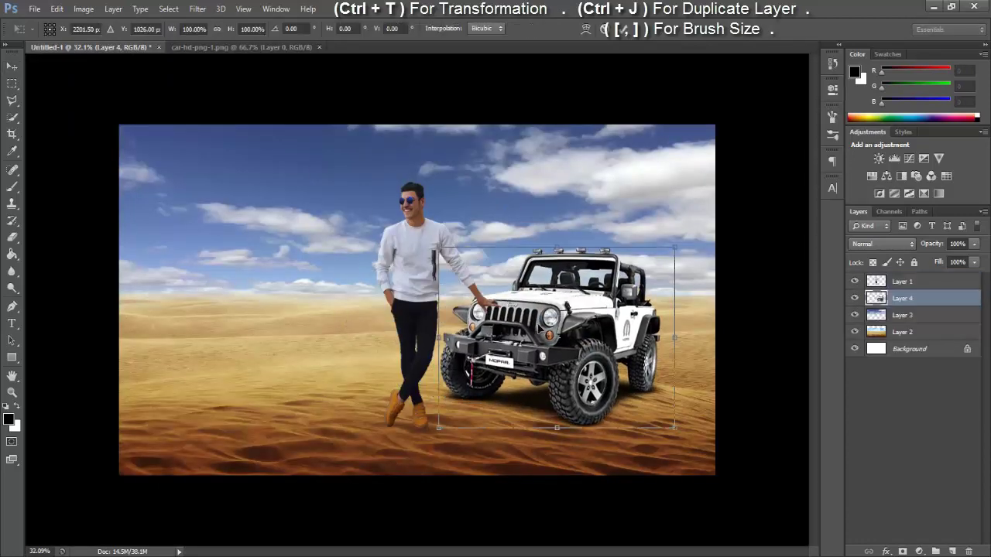
pyautogui.moveTo(692, 240); pyautogui.dragTo(742, 194)
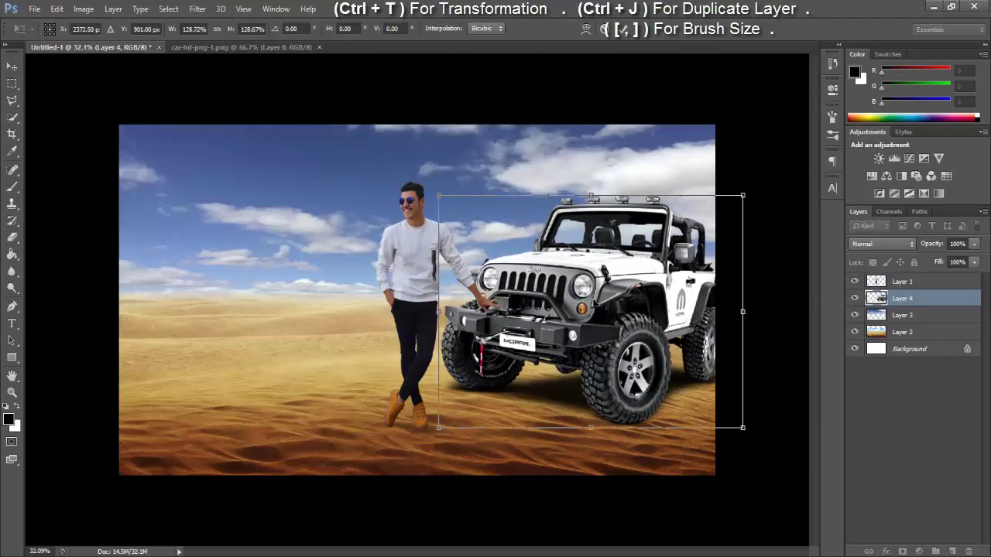
pyautogui.moveTo(607, 265); pyautogui.dragTo(579, 289)
pyautogui.moveTo(716, 210); pyautogui.dragTo(789, 160)
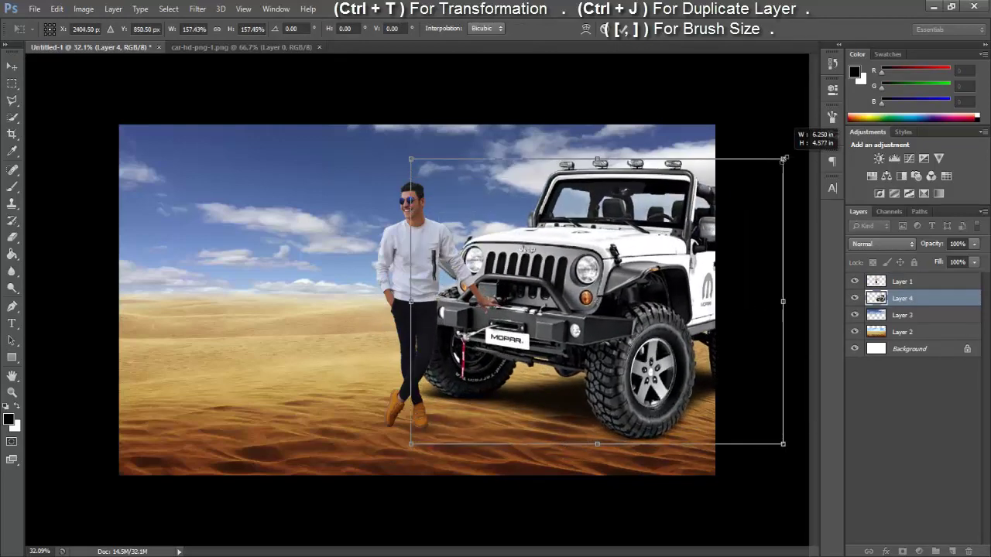
pyautogui.moveTo(593, 265); pyautogui.dragTo(589, 289)
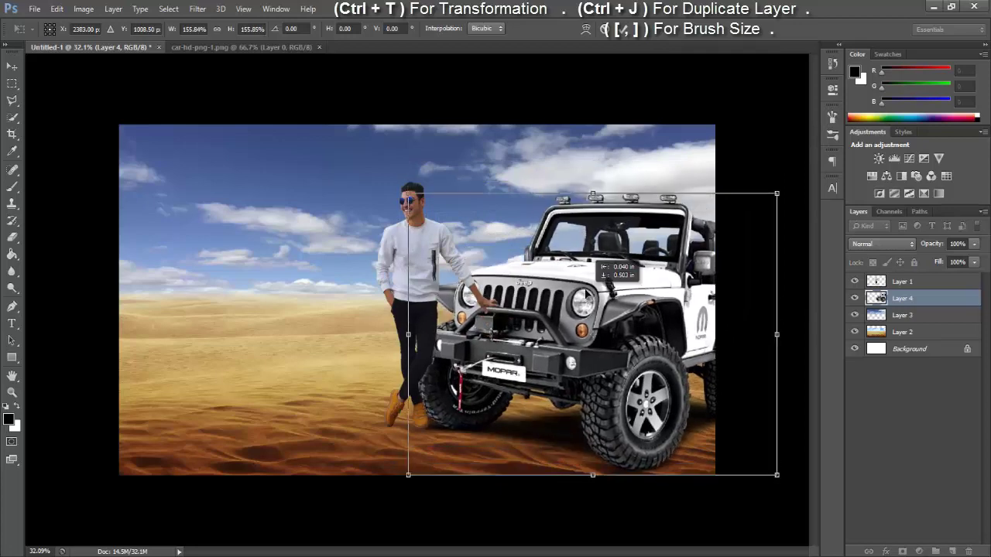
pyautogui.moveTo(774, 177); pyautogui.dragTo(765, 190)
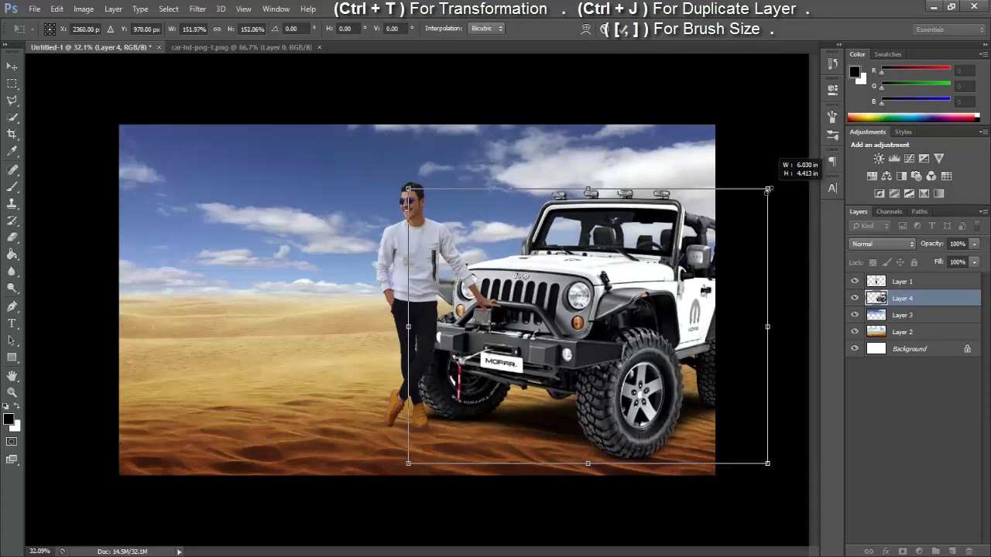
pyautogui.moveTo(607, 321); pyautogui.dragTo(587, 322)
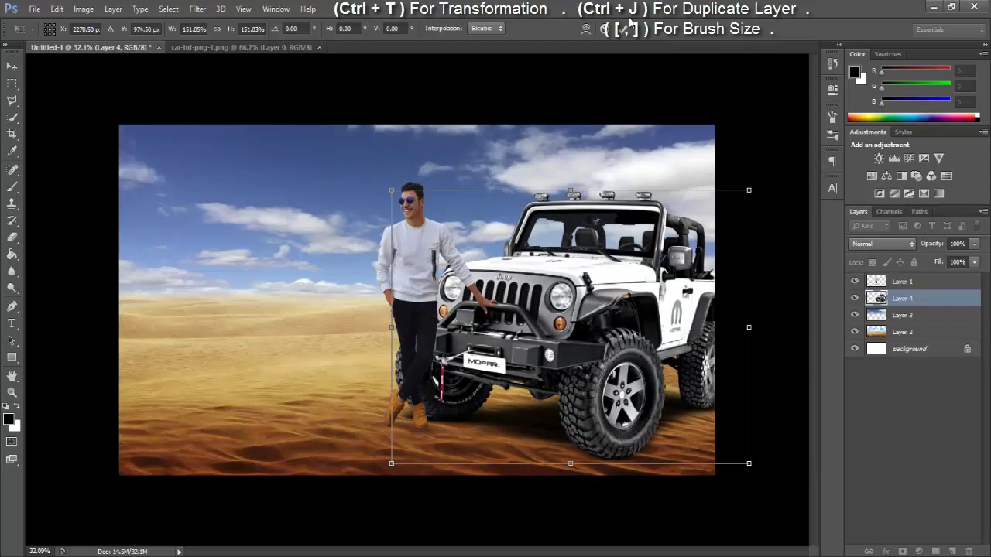
pyautogui.moveTo(573, 190); pyautogui.dragTo(574, 192)
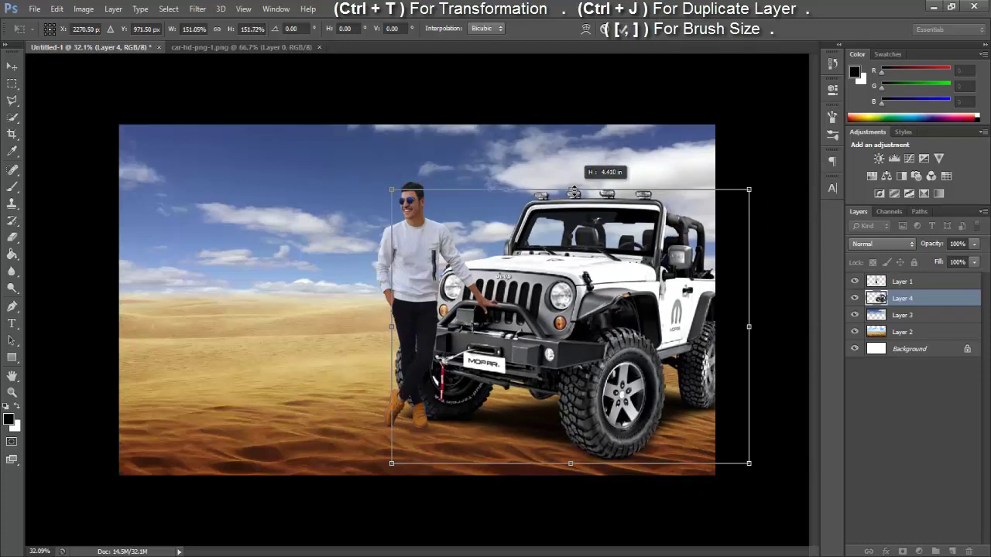
pyautogui.click(623, 29)
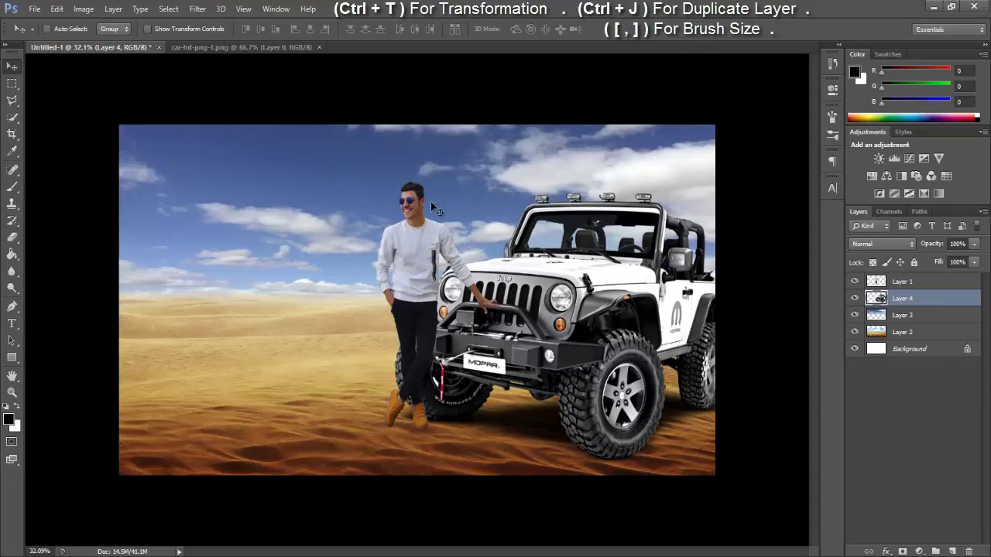
# - Close the jeep source and open the dust spray PNG
pyautogui.click(318, 47)
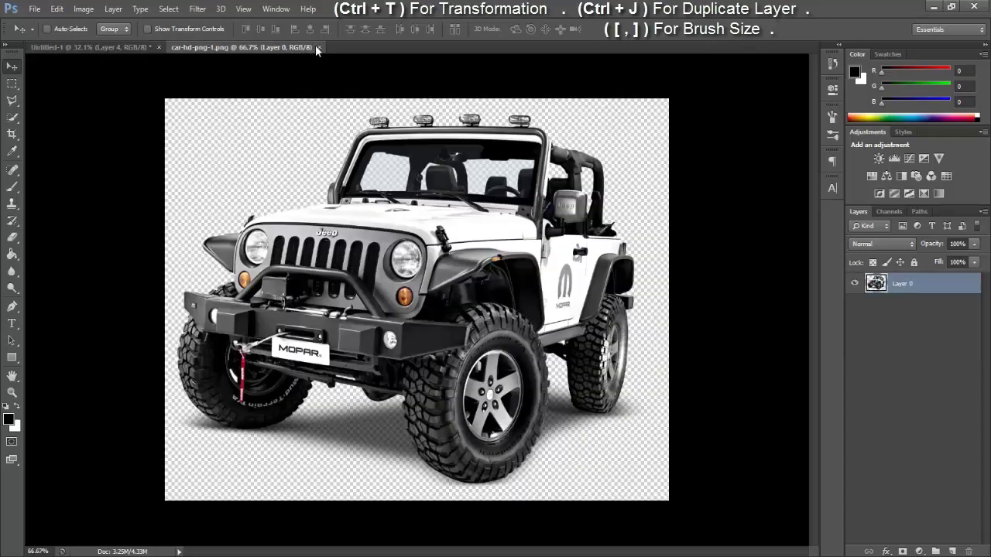
pyautogui.click(33, 9)
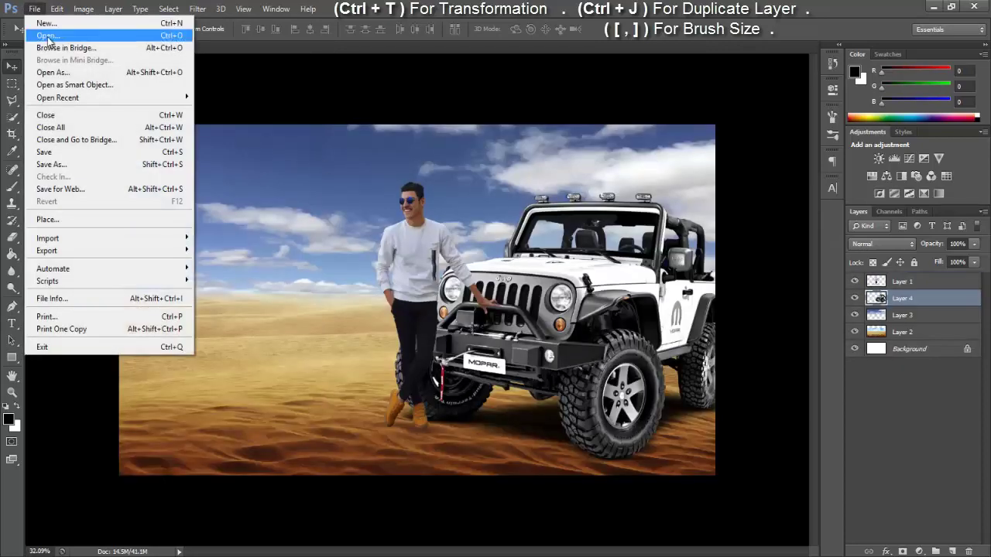
pyautogui.click(48, 36)
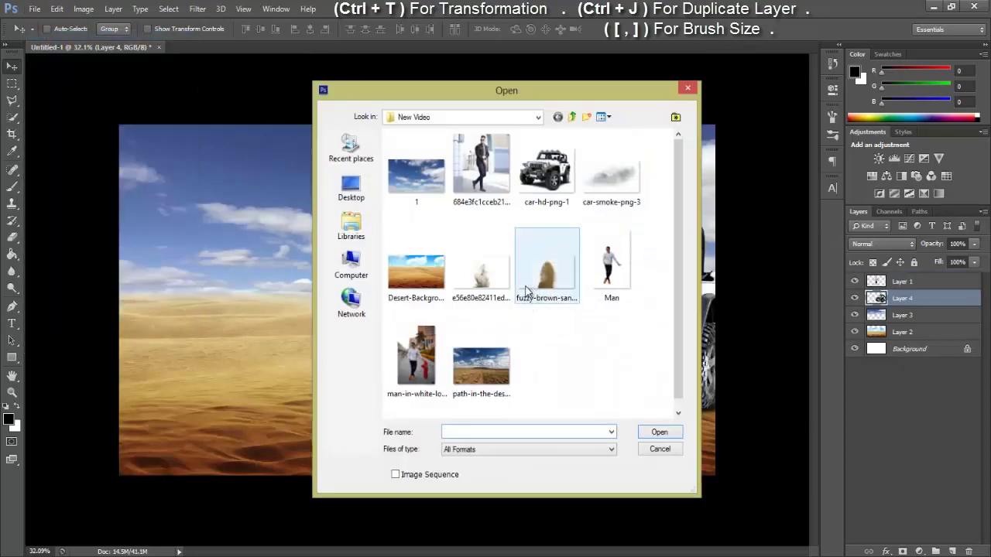
pyautogui.click(494, 277)
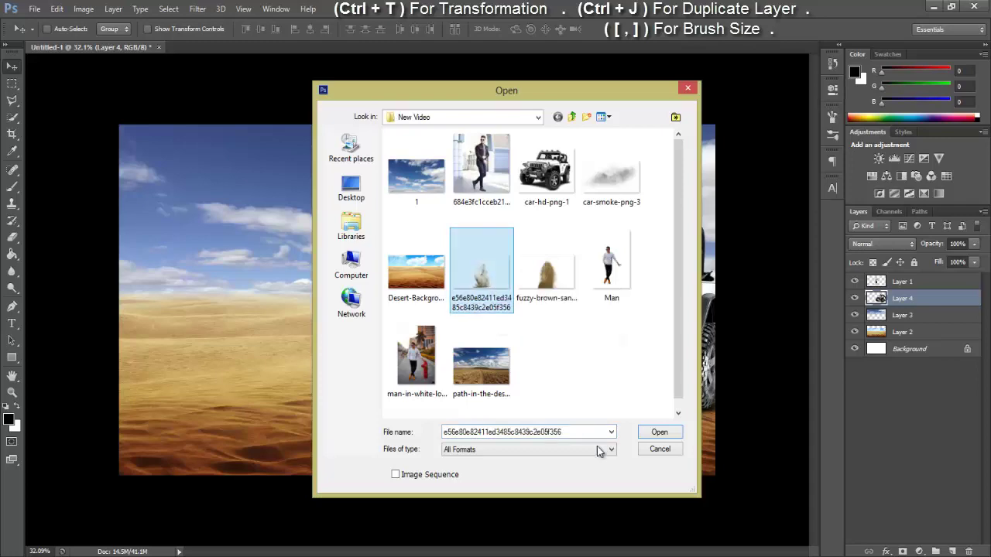
pyautogui.click(658, 431)
# - Bring the dust in as Layer 5, rotate it onto the front tyre base, and erase its lower-left excess
pyautogui.moveTo(439, 412)
pyautogui.mouseDown()
pyautogui.moveTo(476, 293)
pyautogui.moveTo(655, 455)
pyautogui.mouseUp()
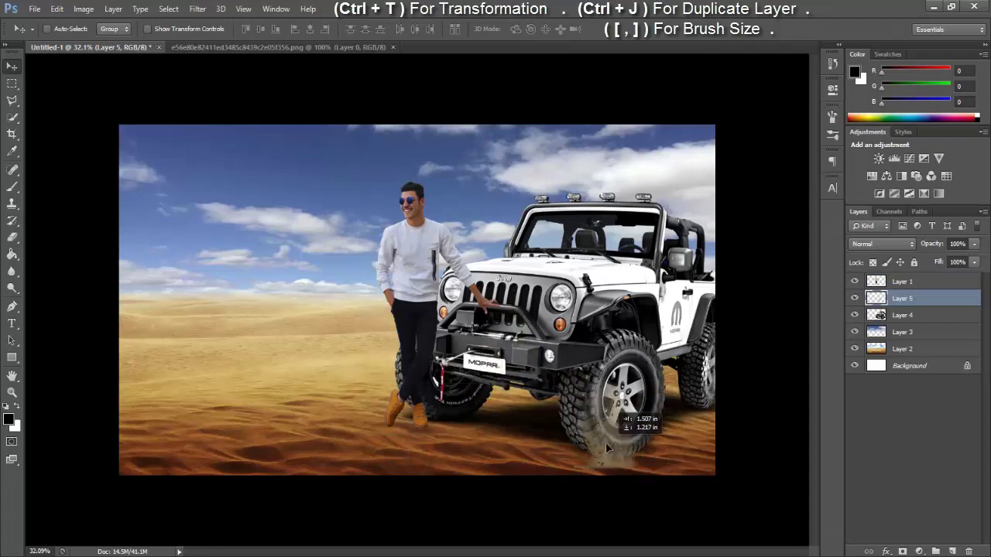
pyautogui.moveTo(655, 454); pyautogui.dragTo(726, 461)
pyautogui.press('z')
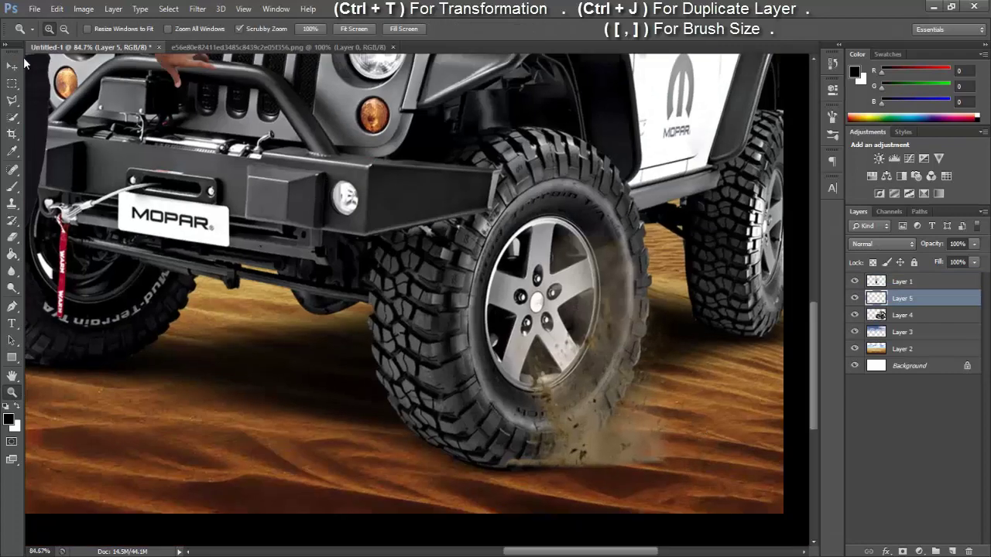
pyautogui.hotkey('ctrl', 't')
pyautogui.moveTo(406, 169)
pyautogui.mouseDown()
pyautogui.moveTo(679, 133)
pyautogui.moveTo(697, 174)
pyautogui.mouseUp()
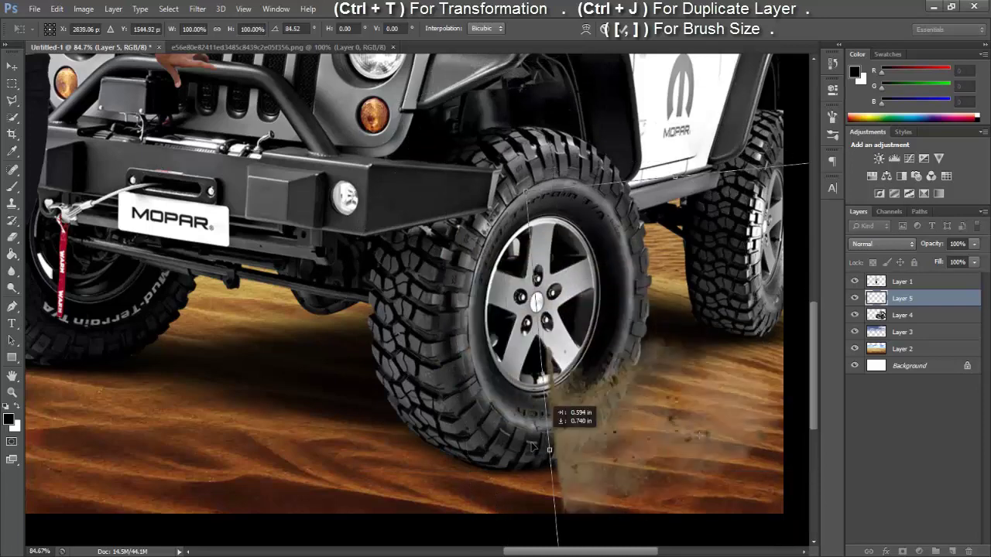
pyautogui.moveTo(542, 333); pyautogui.dragTo(513, 436)
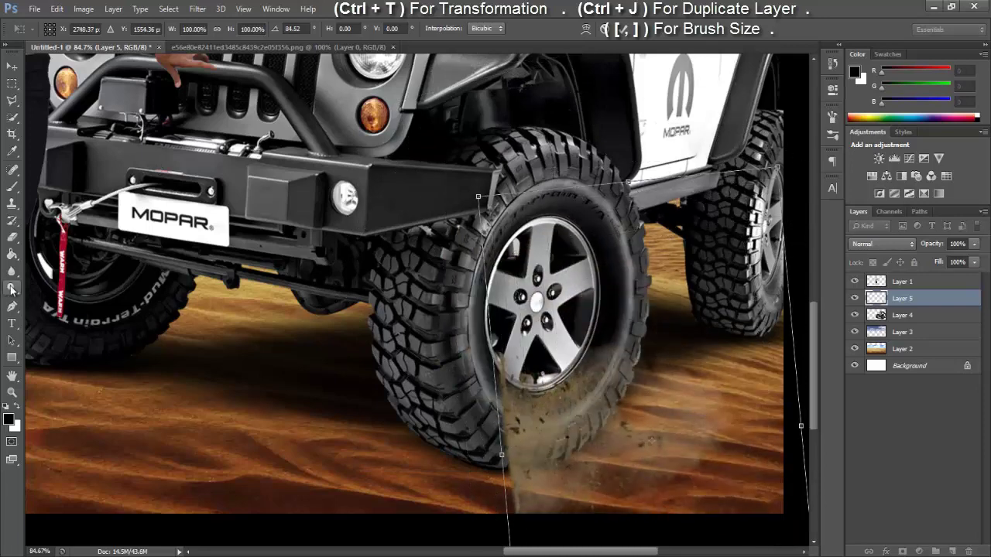
pyautogui.click(11, 237)
pyautogui.click(451, 217)
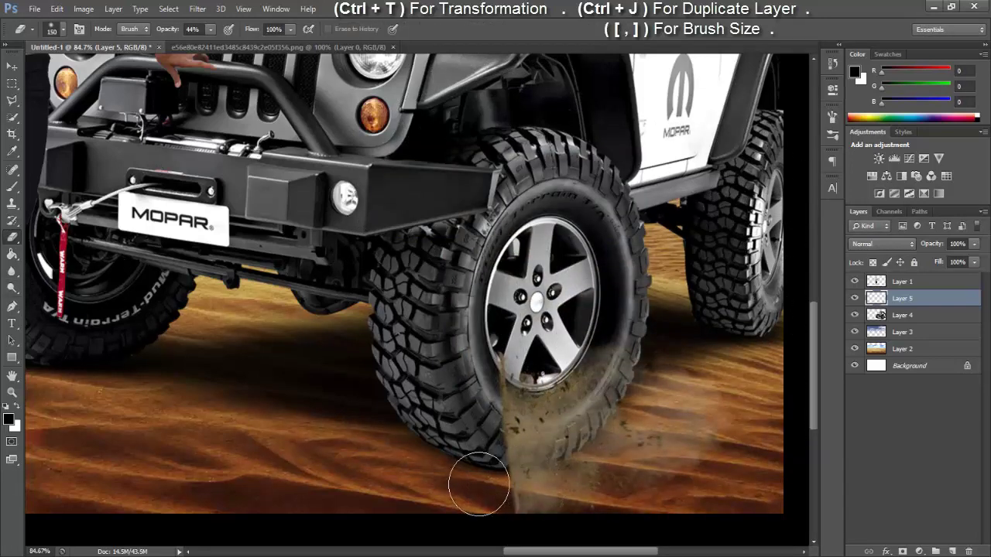
pyautogui.moveTo(473, 419)
pyautogui.mouseDown()
pyautogui.moveTo(512, 333)
pyautogui.moveTo(515, 402)
pyautogui.moveTo(481, 449)
pyautogui.mouseUp()
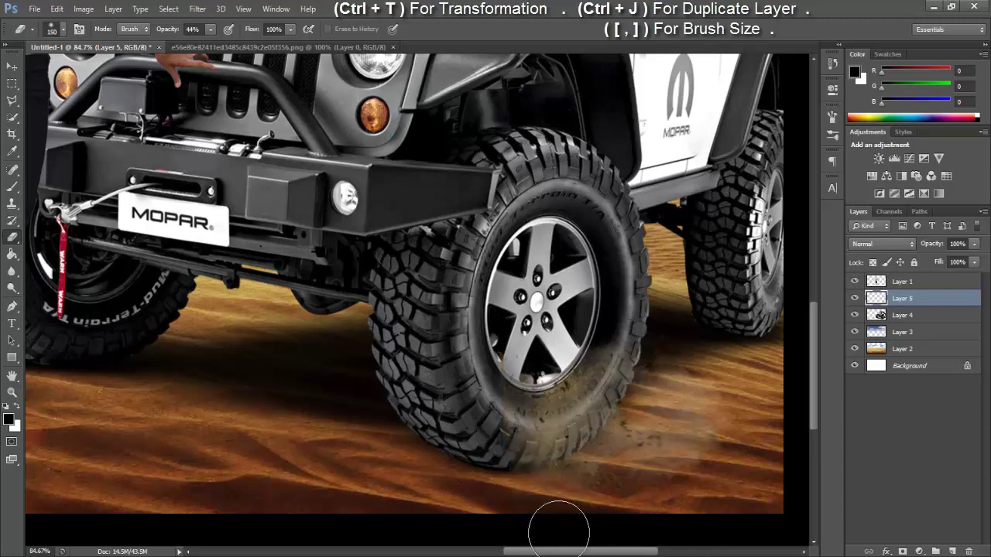
# - Give the dust layer Hue/Saturation of Hue -3 and Saturation +30
pyautogui.click(84, 8)
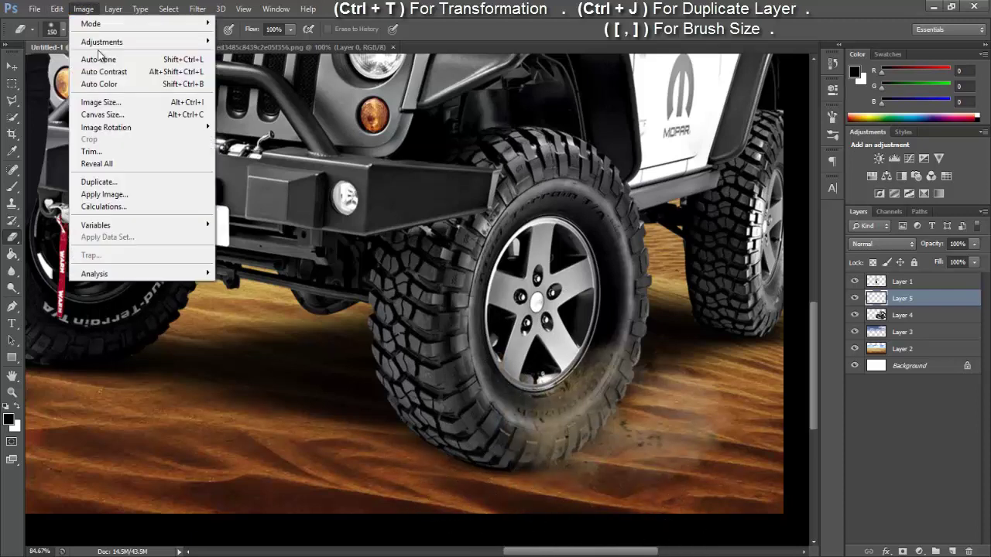
pyautogui.moveTo(101, 42)
pyautogui.click(261, 113)
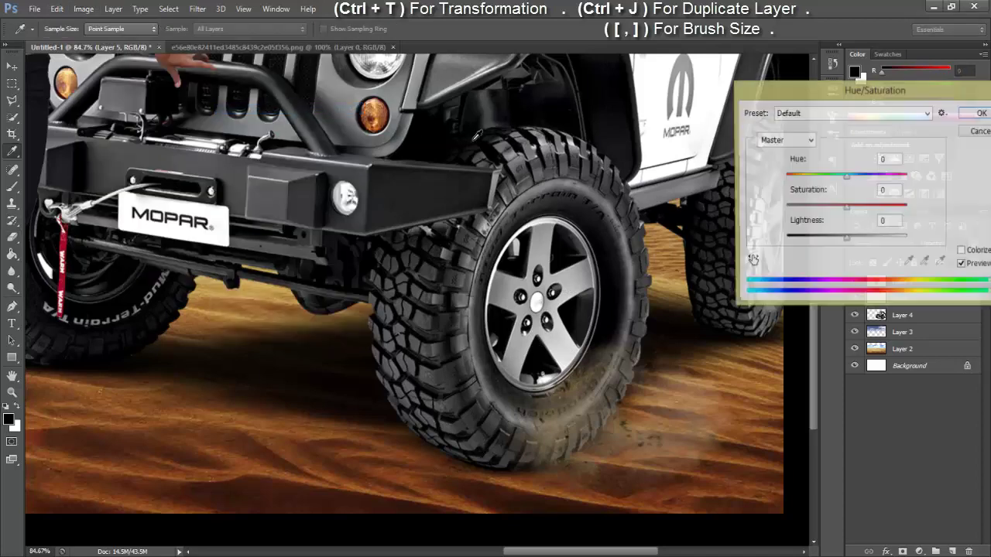
pyautogui.moveTo(843, 177)
pyautogui.mouseDown()
pyautogui.moveTo(819, 181)
pyautogui.moveTo(858, 180)
pyautogui.moveTo(834, 180)
pyautogui.moveTo(847, 181)
pyautogui.mouseUp()
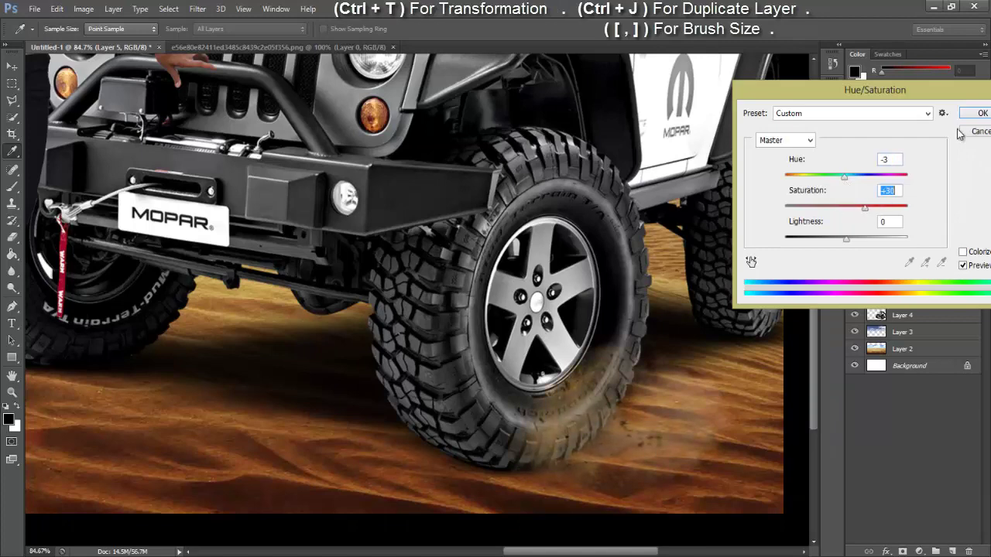
pyautogui.click(982, 113)
# - Duplicate the dust as Layer 5 copy to thicken the spray
pyautogui.press('e')
pyautogui.click(11, 391)
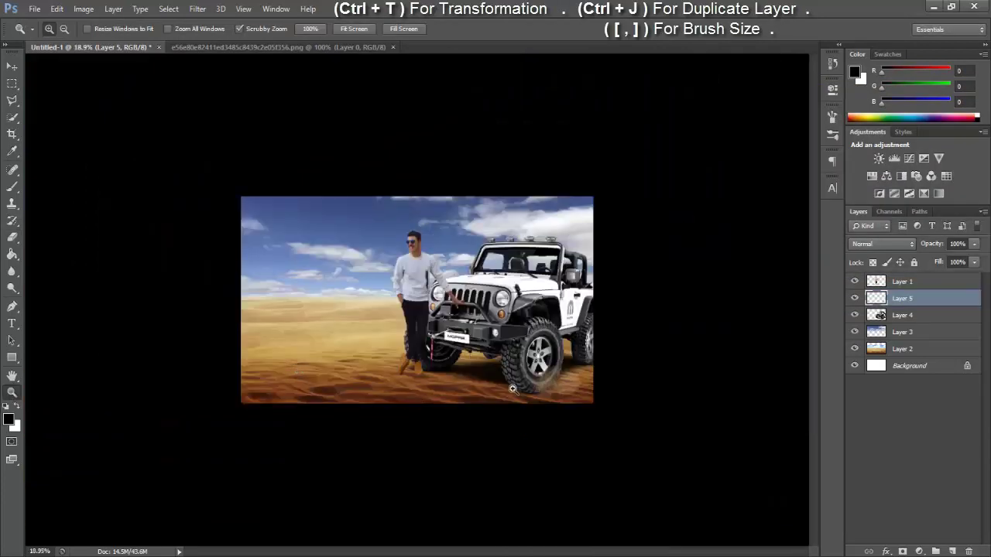
pyautogui.moveTo(577, 387)
pyautogui.mouseDown()
pyautogui.moveTo(496, 424)
pyautogui.moveTo(673, 389)
pyautogui.moveTo(657, 415)
pyautogui.mouseUp()
pyautogui.hotkey('ctrl', 'j')
pyautogui.press('v')
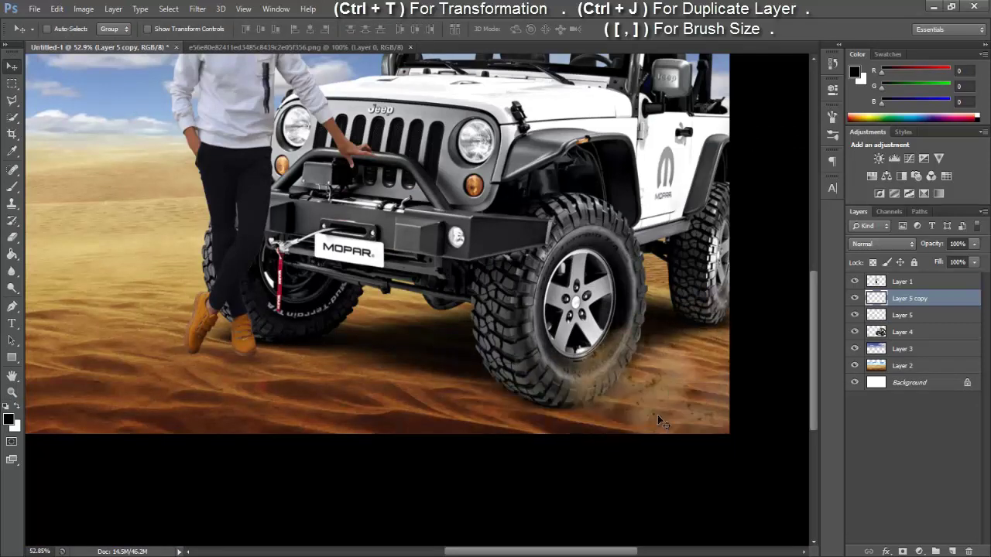
# - Erase the Layer 5 dust covering the lower tyre and frame the Jeep and man
pyautogui.click(16, 235)
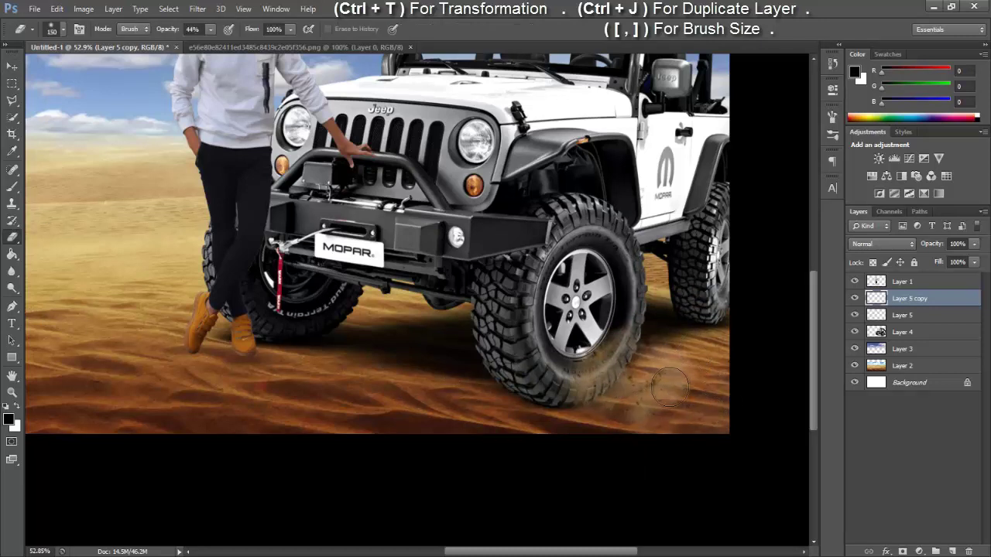
pyautogui.click(890, 321)
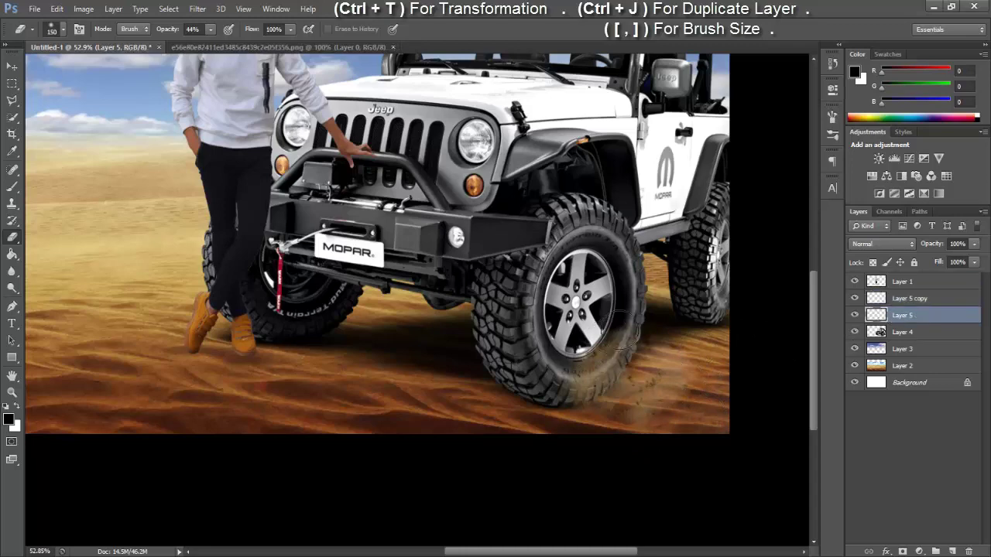
pyautogui.moveTo(612, 337)
pyautogui.mouseDown()
pyautogui.moveTo(557, 383)
pyautogui.moveTo(565, 380)
pyautogui.mouseUp()
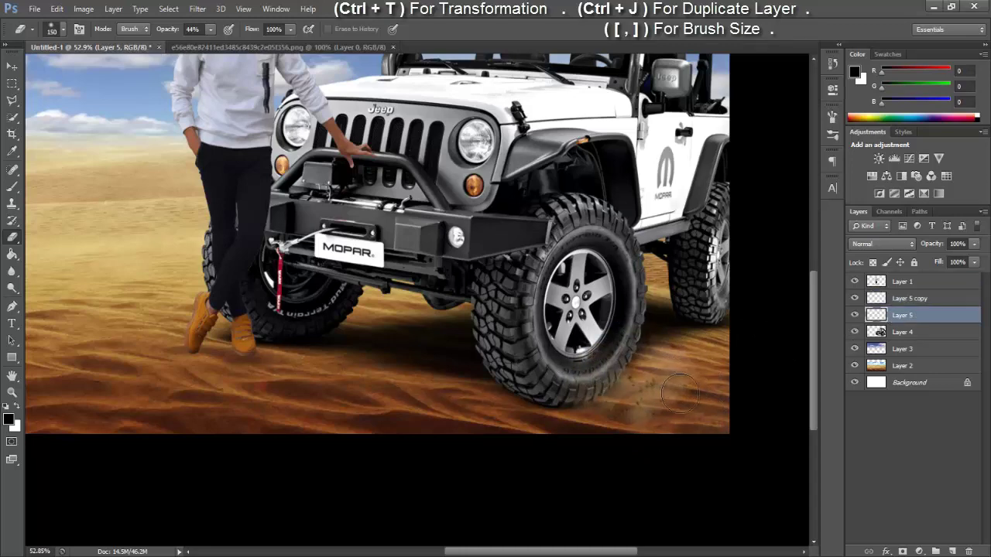
pyautogui.click(13, 397)
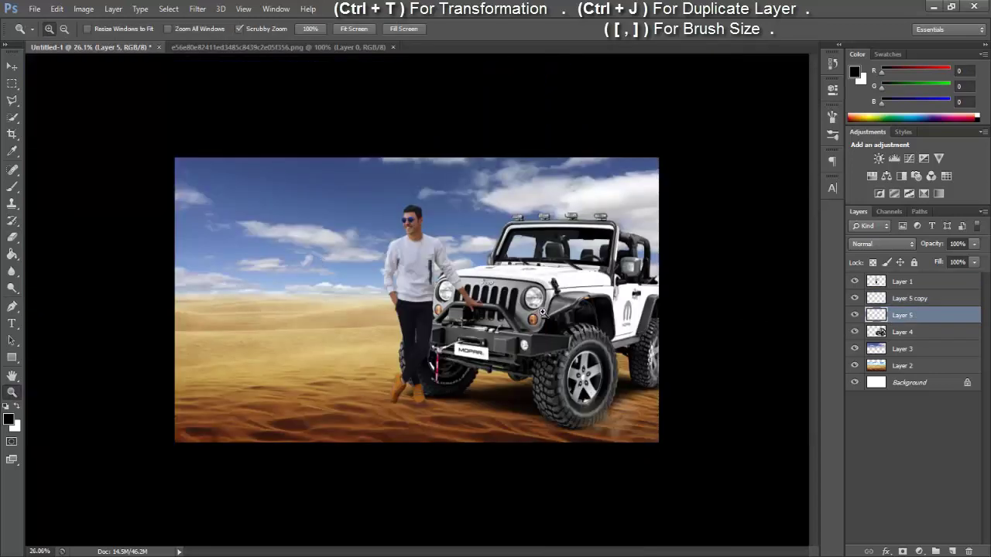
pyautogui.moveTo(542, 313); pyautogui.dragTo(626, 329)
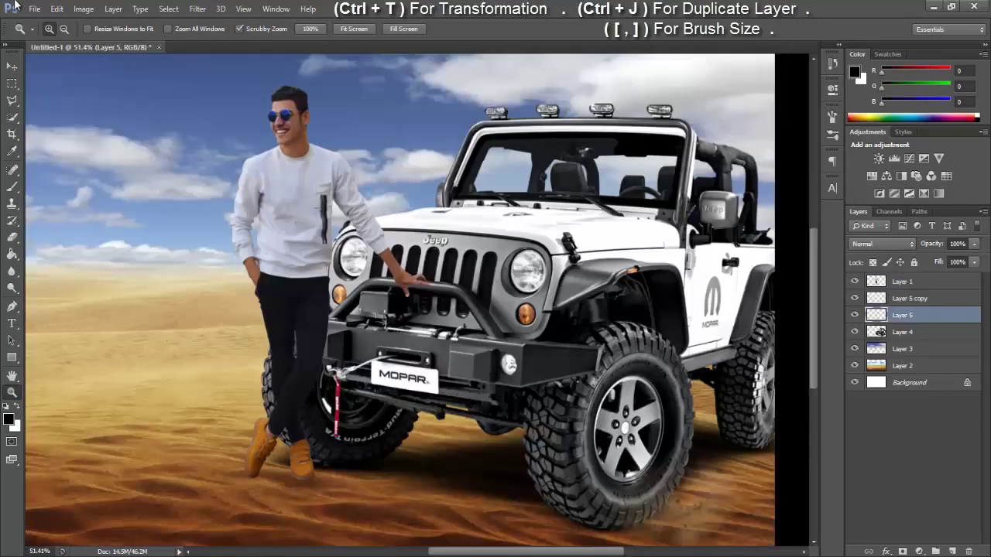
# - Open the car-smoke-png-3 image
pyautogui.click(34, 8)
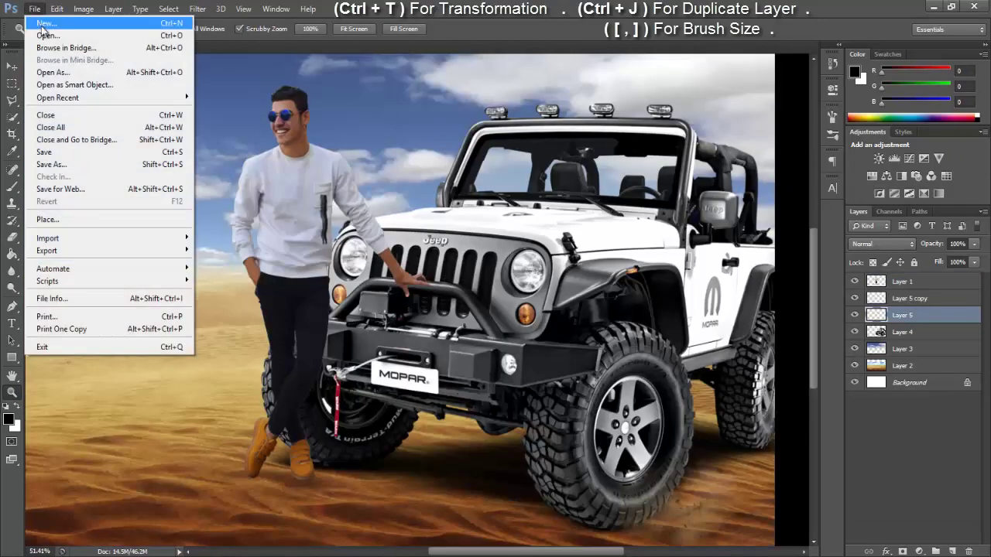
pyautogui.click(46, 35)
pyautogui.click(608, 167)
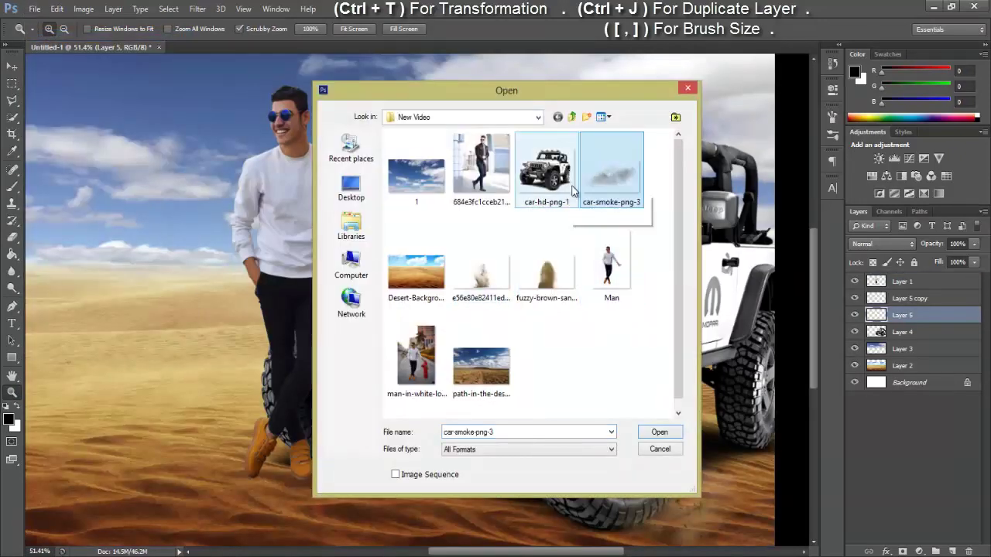
pyautogui.doubleClick(612, 166)
# - Bring the smoke into the composite near the front wheel and scale it to about 514%
pyautogui.click(11, 67)
pyautogui.moveTo(372, 263); pyautogui.dragTo(102, 48)
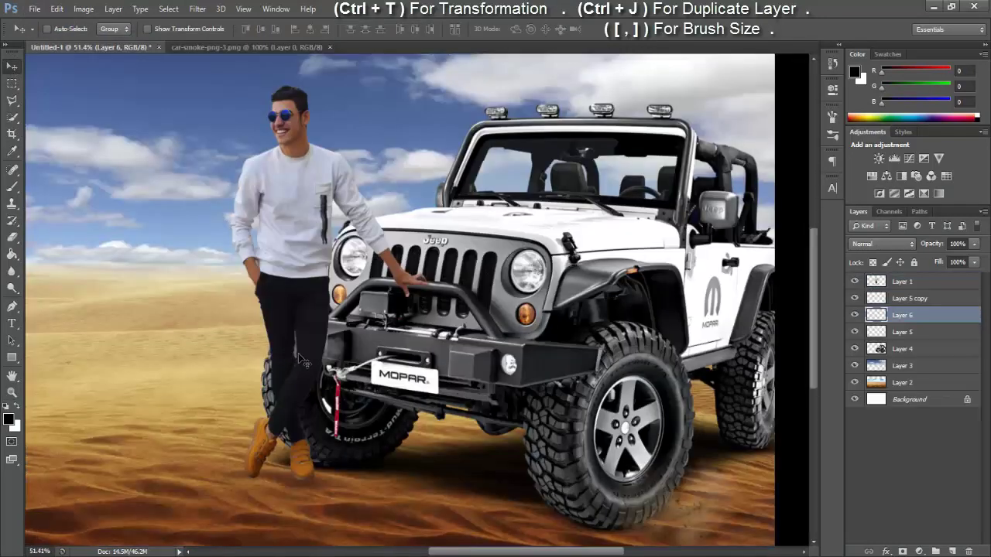
pyautogui.moveTo(101, 47); pyautogui.dragTo(402, 474)
pyautogui.hotkey('ctrl', 't')
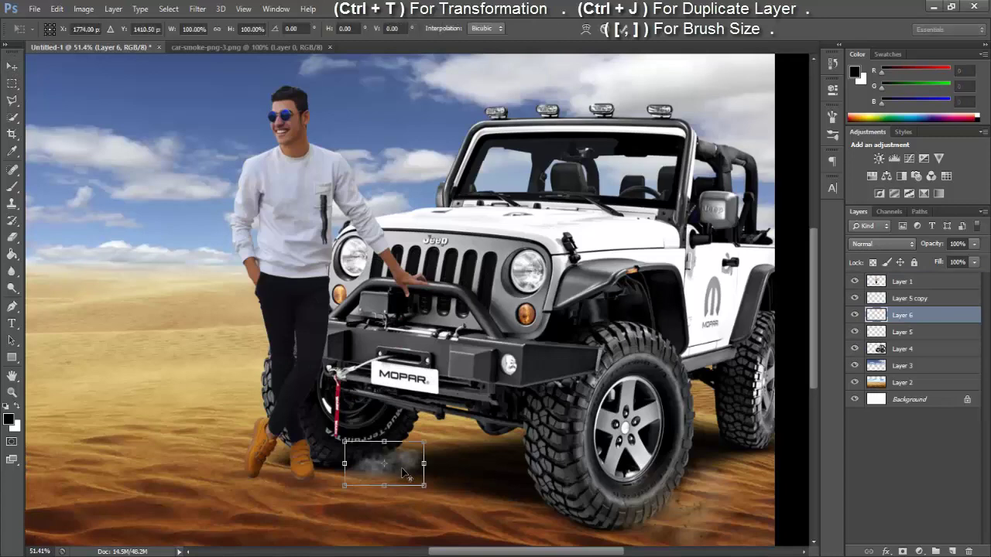
pyautogui.moveTo(426, 438); pyautogui.dragTo(651, 511)
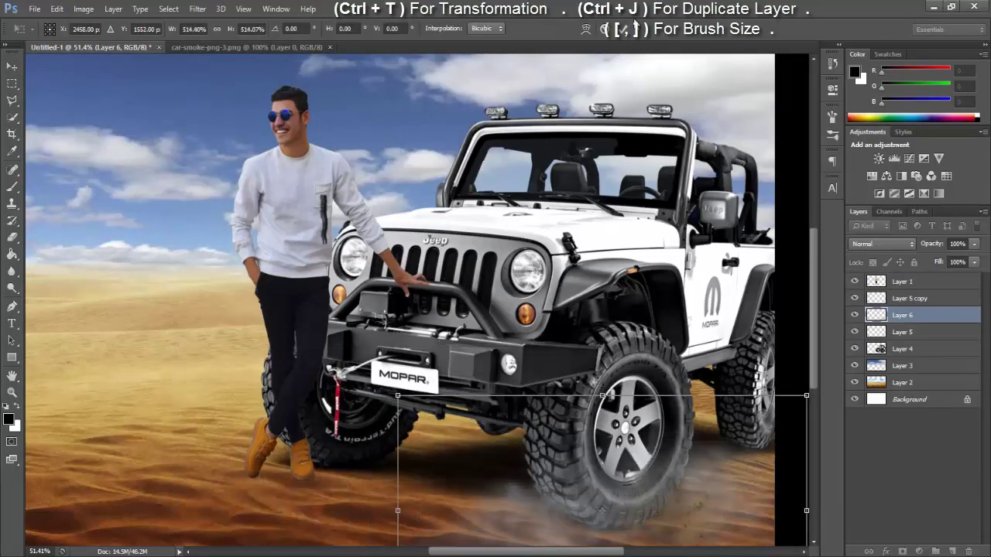
pyautogui.click(629, 28)
pyautogui.press('z')
pyautogui.hotkey('ctrl', '-')
pyautogui.hotkey('ctrl', '-')
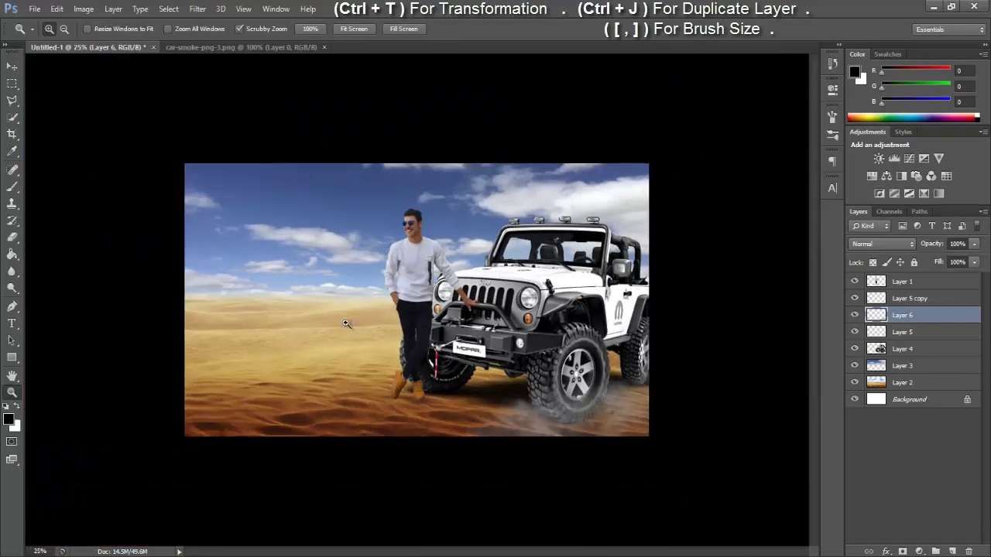
pyautogui.moveTo(343, 325); pyautogui.dragTo(463, 403)
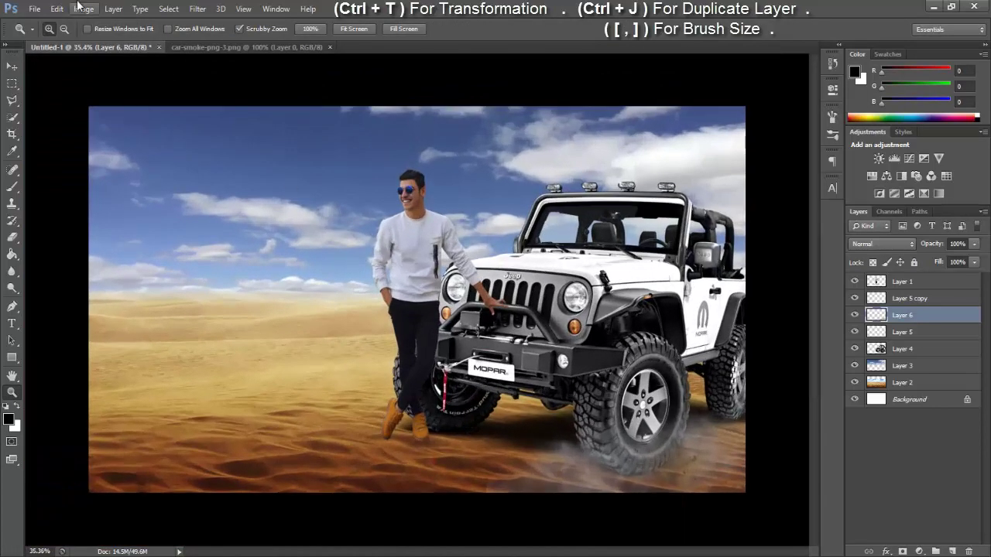
# - Adjust the smoke's Hue/Saturation, keeping hue near neutral and lowering lightness
pyautogui.click(82, 8)
pyautogui.moveTo(101, 42)
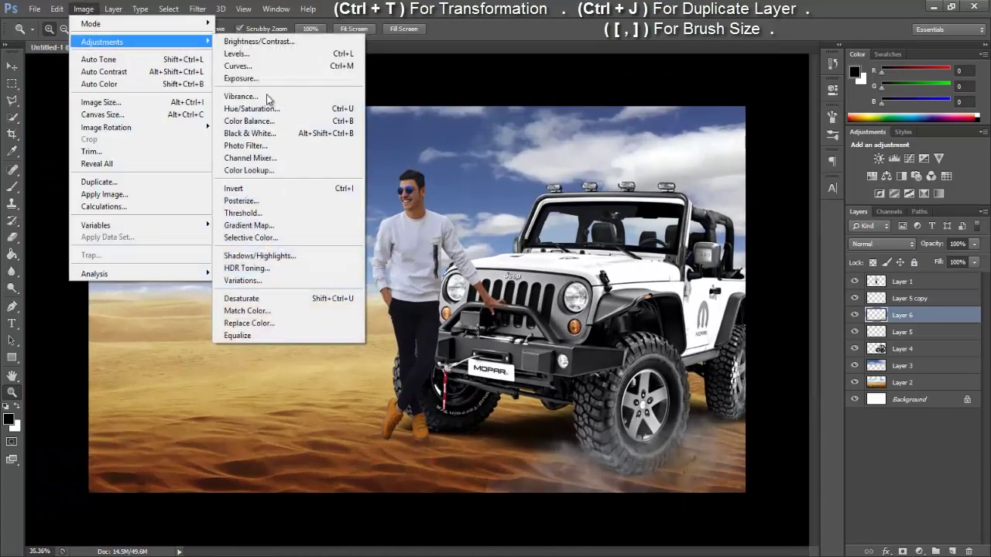
pyautogui.click(249, 108)
pyautogui.moveTo(847, 175); pyautogui.dragTo(748, 173)
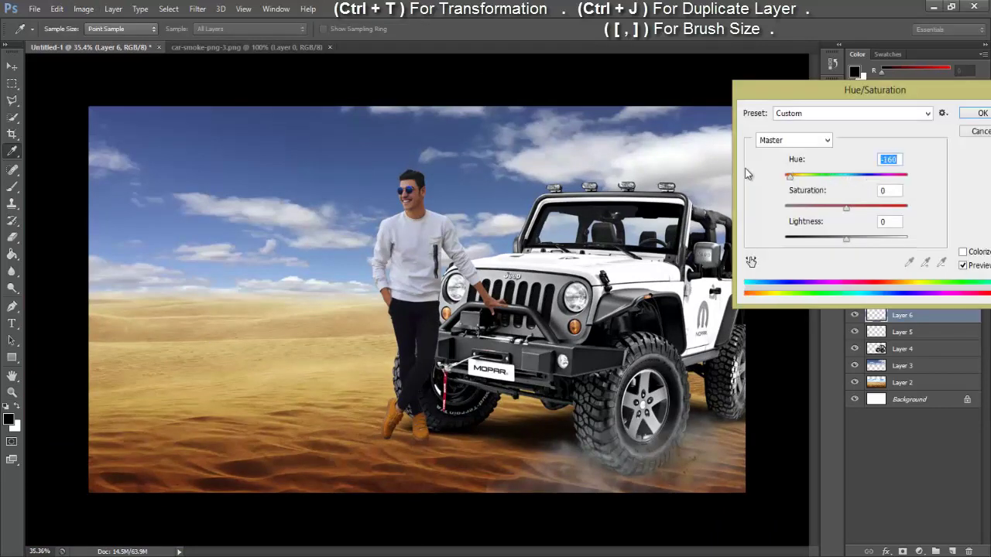
pyautogui.moveTo(836, 177); pyautogui.dragTo(854, 186)
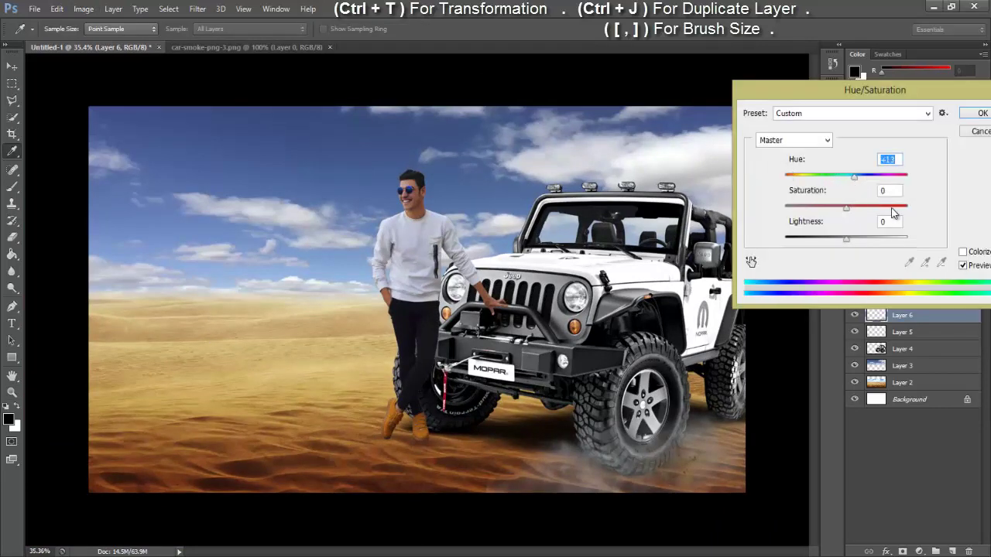
pyautogui.moveTo(848, 239)
pyautogui.mouseDown()
pyautogui.moveTo(820, 239)
pyautogui.moveTo(831, 239)
pyautogui.mouseUp()
pyautogui.click(979, 113)
pyautogui.press('z')
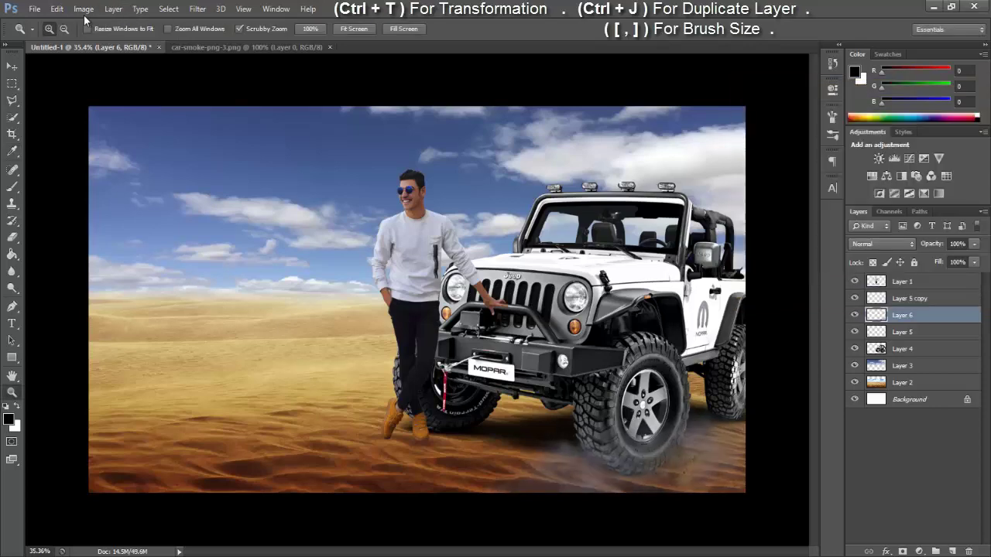
# - Apply Levels to the wheel dust: Red midtone 1.14, Blue 0.69, Green 0.84
pyautogui.click(83, 9)
pyautogui.click(248, 51)
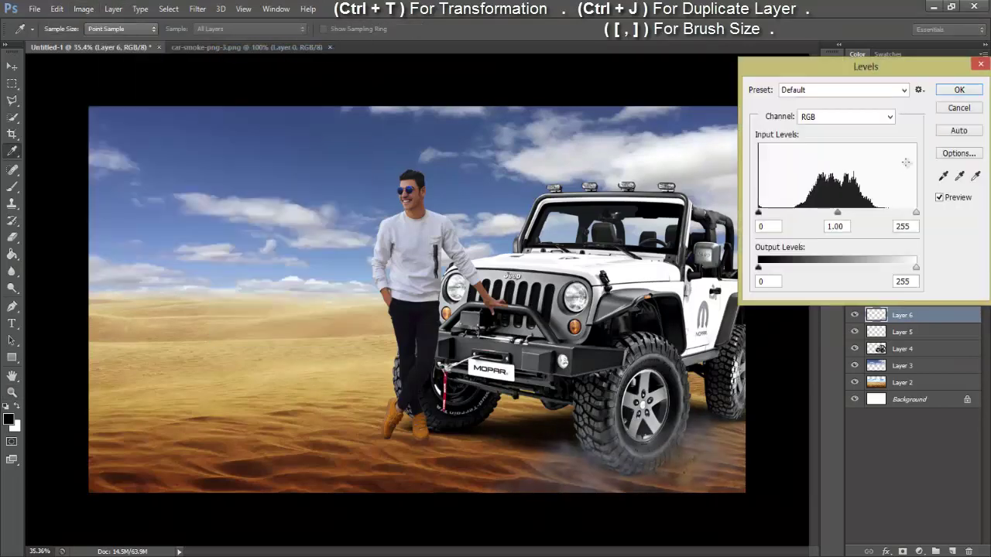
pyautogui.click(890, 116)
pyautogui.click(868, 139)
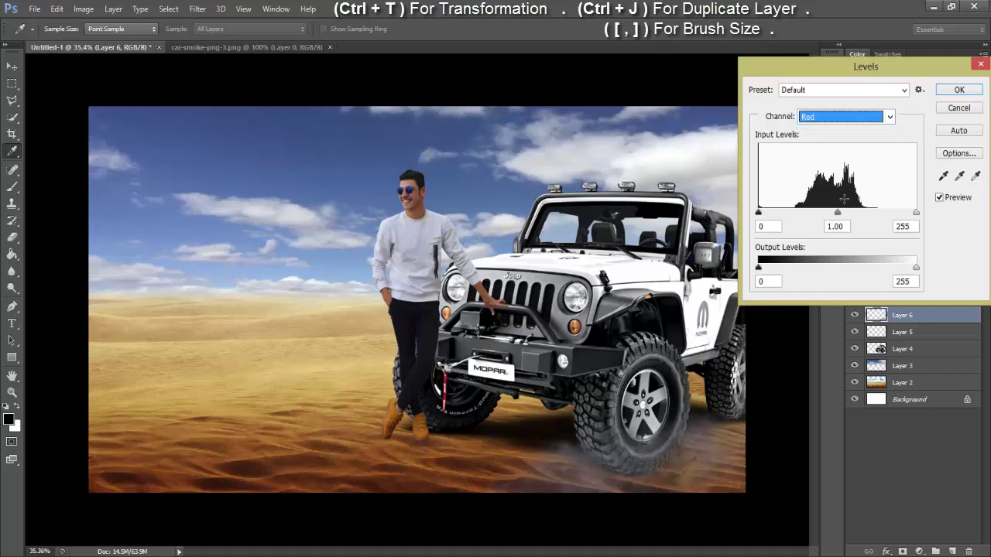
pyautogui.moveTo(837, 213); pyautogui.dragTo(823, 212)
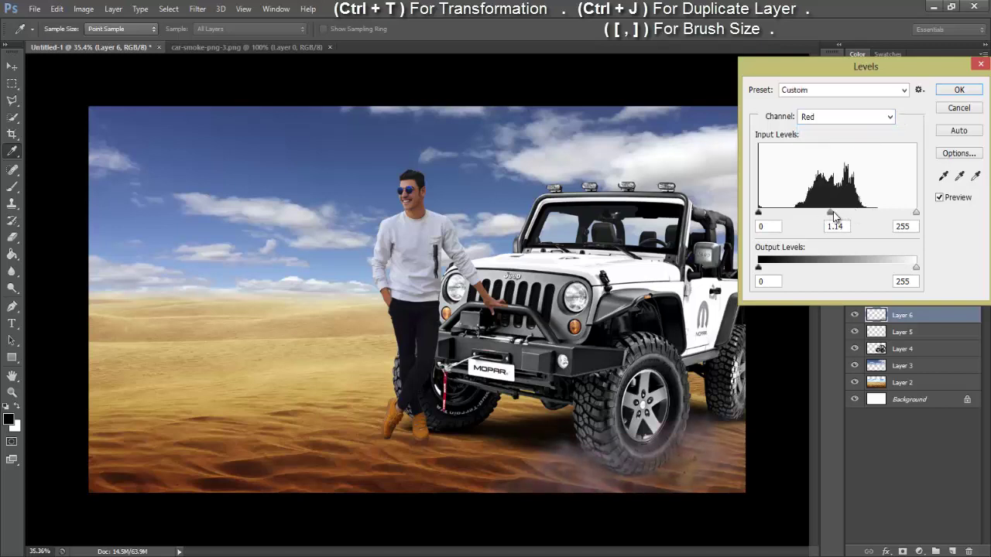
pyautogui.click(846, 116)
pyautogui.click(844, 166)
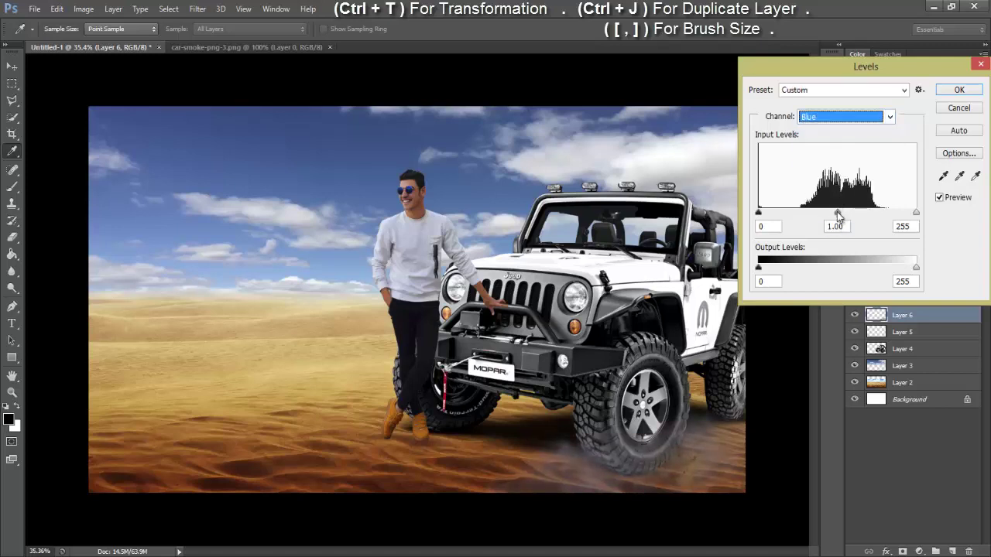
pyautogui.moveTo(837, 212); pyautogui.dragTo(818, 213)
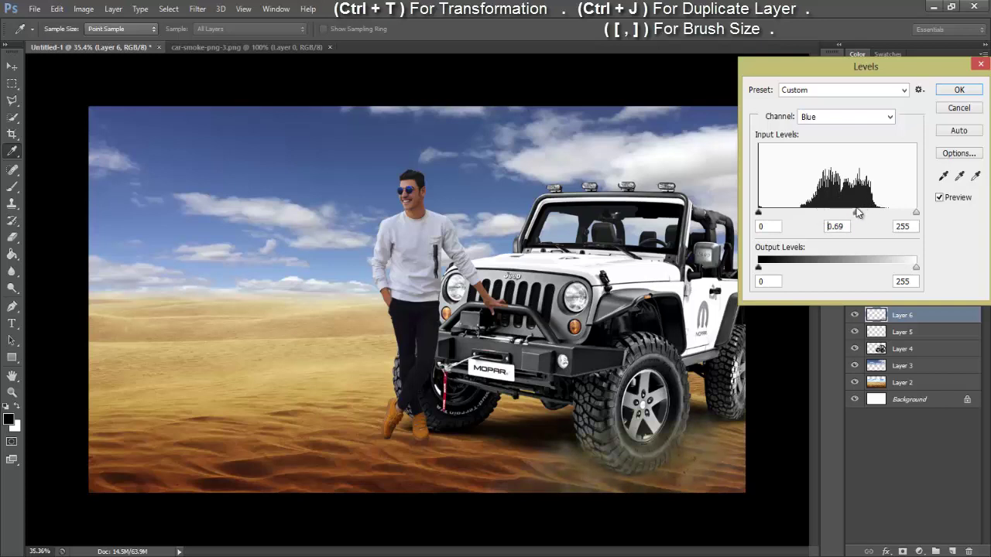
pyautogui.click(845, 116)
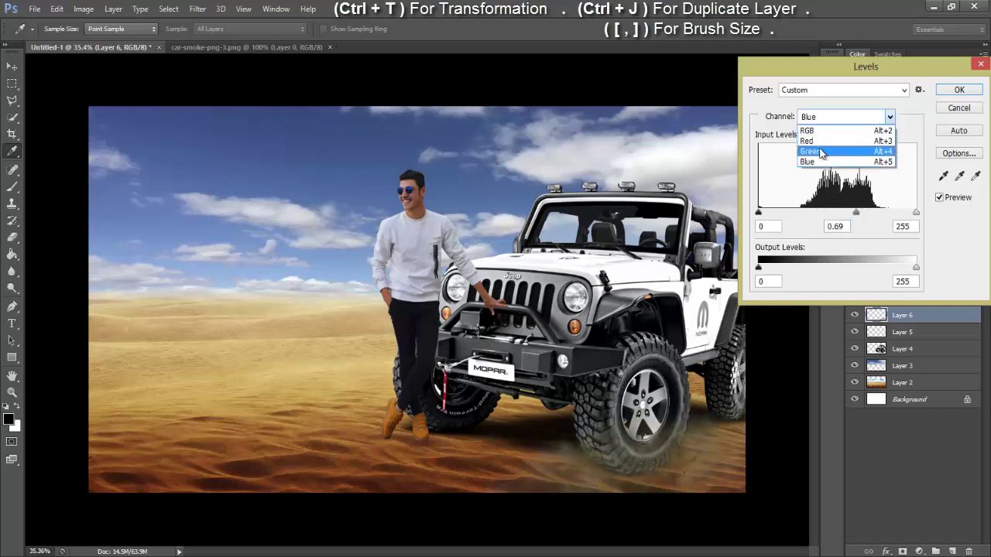
pyautogui.click(823, 150)
pyautogui.moveTo(836, 212); pyautogui.dragTo(848, 213)
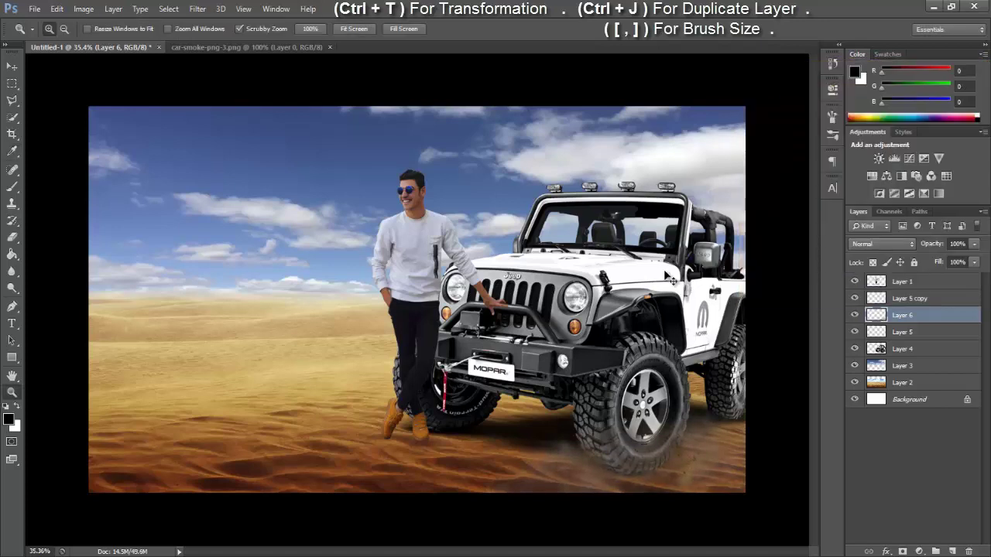
# - Place the dust copy under the front wheel, duplicate it again, and drag the smoke layer into Untitled-1
pyautogui.click(13, 67)
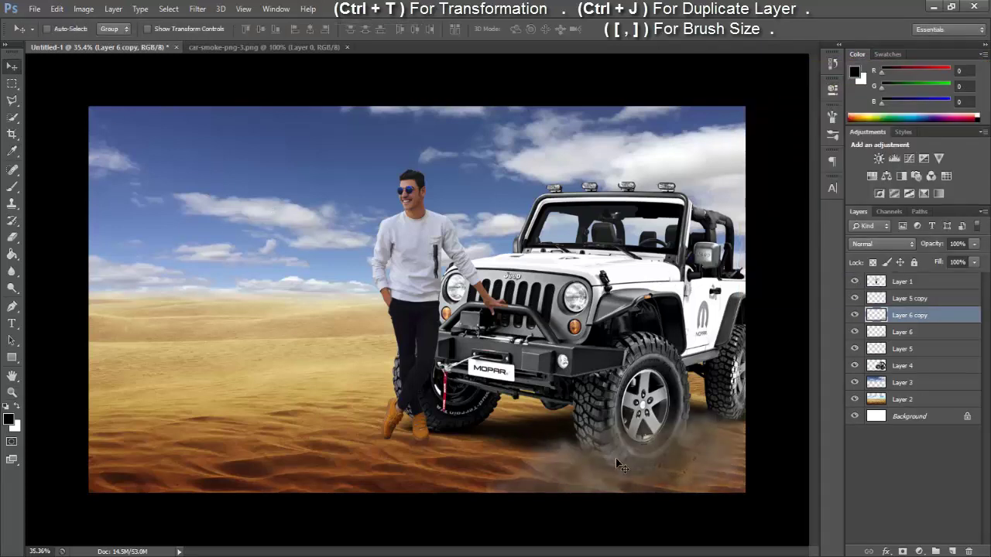
pyautogui.moveTo(619, 465)
pyautogui.mouseDown()
pyautogui.moveTo(144, 450)
pyautogui.moveTo(756, 489)
pyautogui.mouseUp()
pyautogui.moveTo(671, 448)
pyautogui.mouseDown()
pyautogui.moveTo(726, 459)
pyautogui.moveTo(339, 493)
pyautogui.mouseUp()
pyautogui.hotkey('ctrl', 'j')
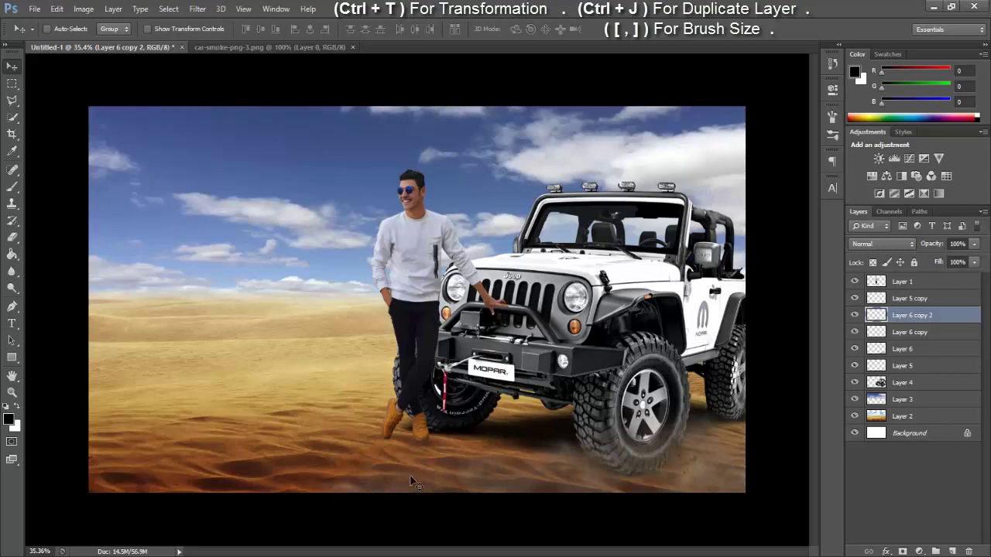
pyautogui.click(277, 48)
pyautogui.moveTo(387, 297)
pyautogui.mouseDown()
pyautogui.moveTo(445, 273)
pyautogui.moveTo(503, 285)
pyautogui.mouseUp()
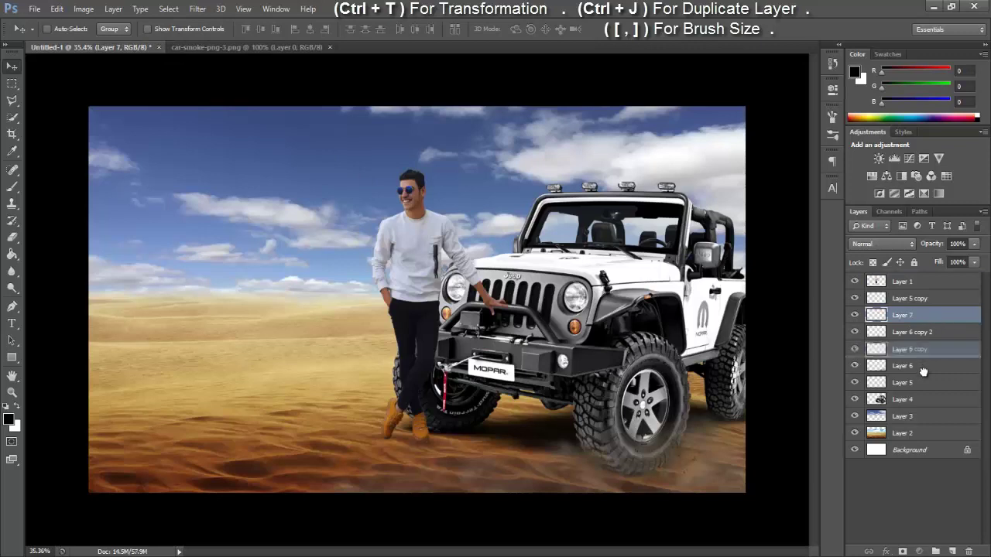
# - Move Layer 7 below the man and Jeep and scale it to about 400%, left of the man
pyautogui.moveTo(914, 315); pyautogui.dragTo(916, 408)
pyautogui.moveTo(463, 334)
pyautogui.mouseDown()
pyautogui.moveTo(325, 380)
pyautogui.moveTo(336, 403)
pyautogui.mouseUp()
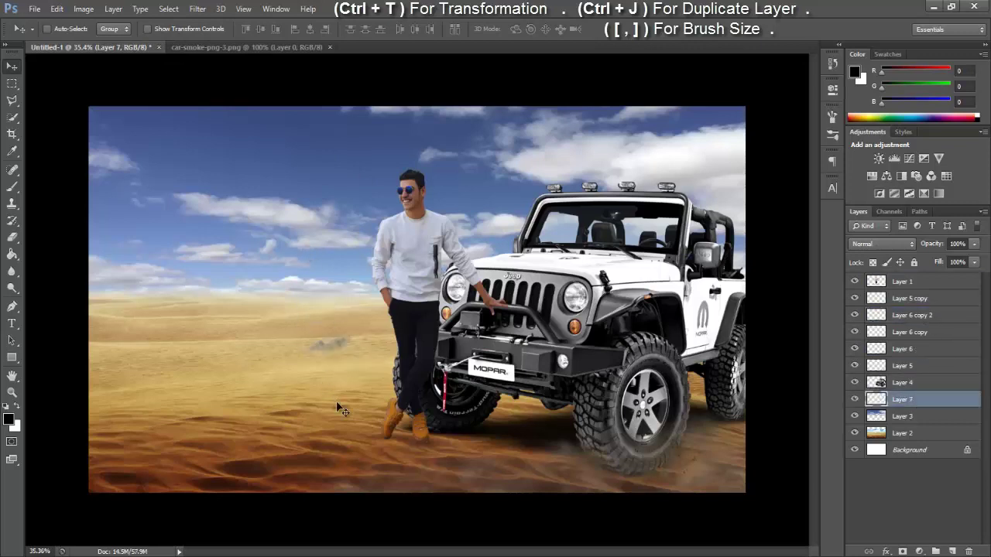
pyautogui.hotkey('ctrl', 't')
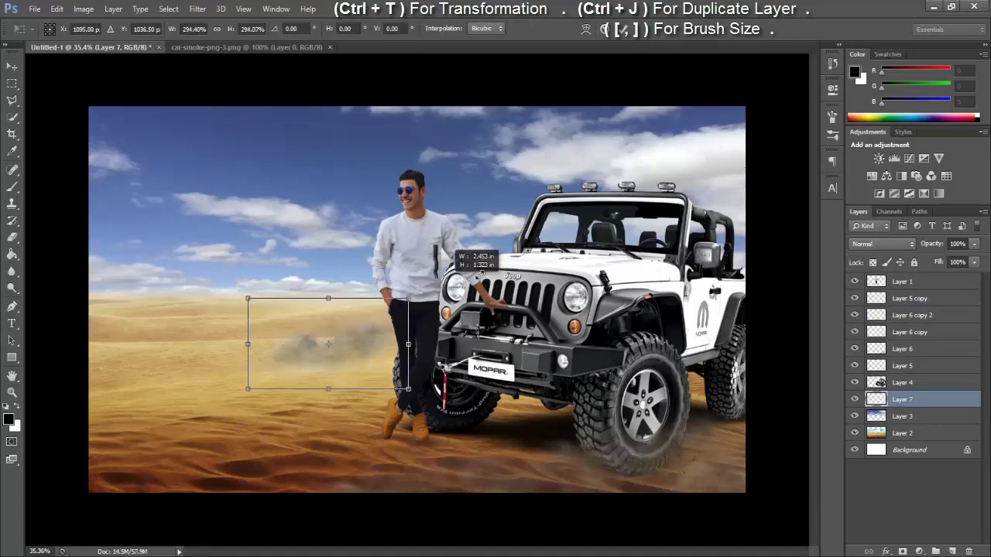
pyautogui.moveTo(354, 329); pyautogui.dragTo(474, 261)
pyautogui.moveTo(353, 325); pyautogui.dragTo(318, 325)
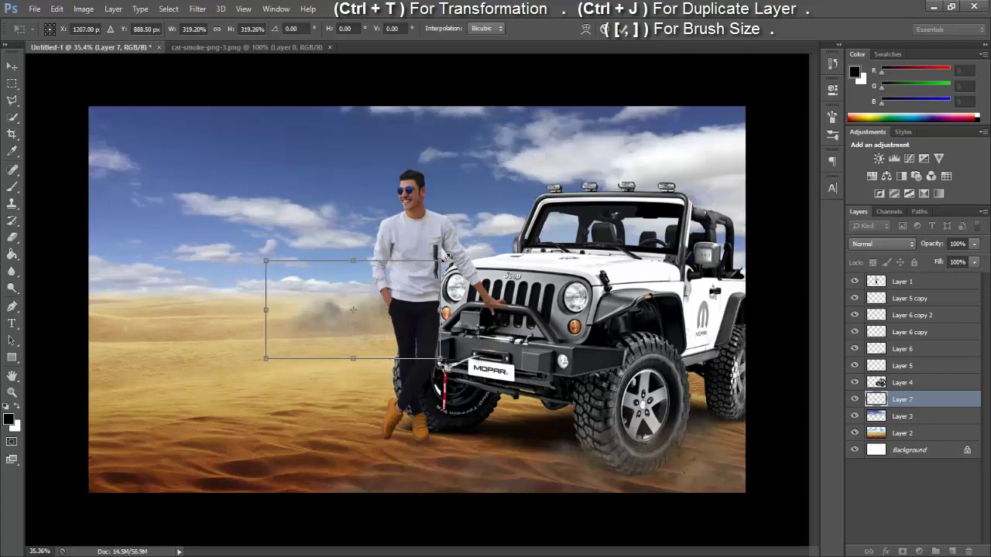
pyautogui.moveTo(442, 261); pyautogui.dragTo(488, 236)
pyautogui.moveTo(341, 325); pyautogui.dragTo(354, 334)
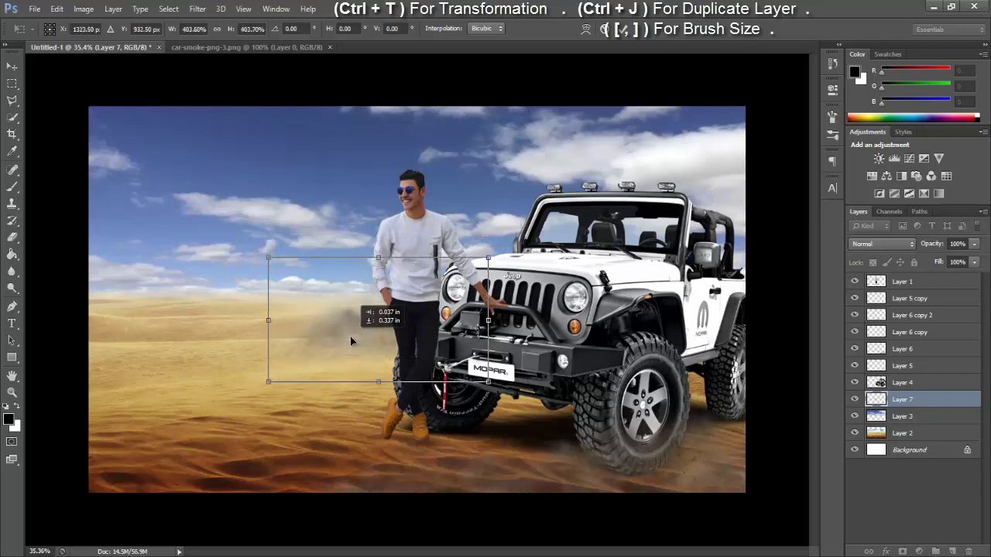
pyautogui.click(623, 34)
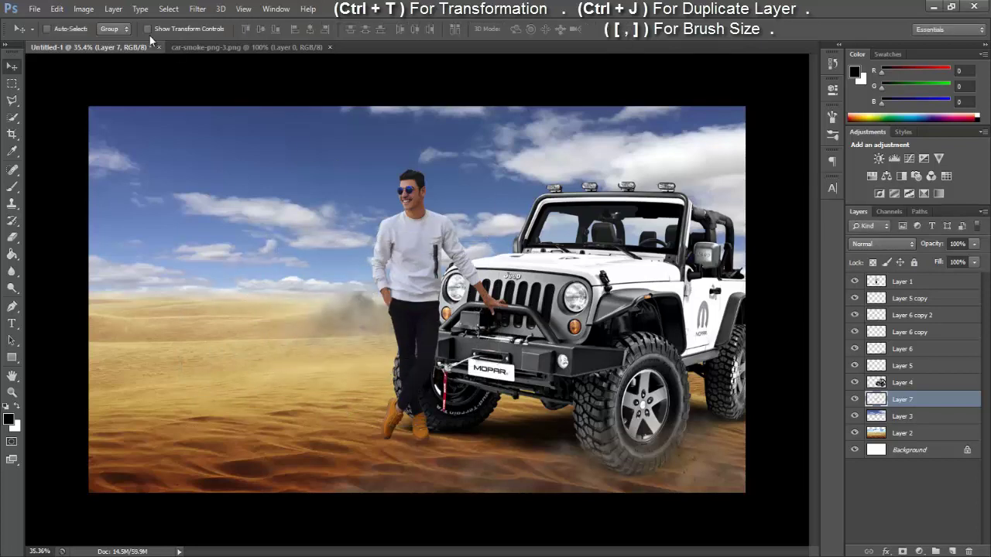
# - Raise the smoke's Brightness to 142
pyautogui.click(84, 8)
pyautogui.click(410, 36)
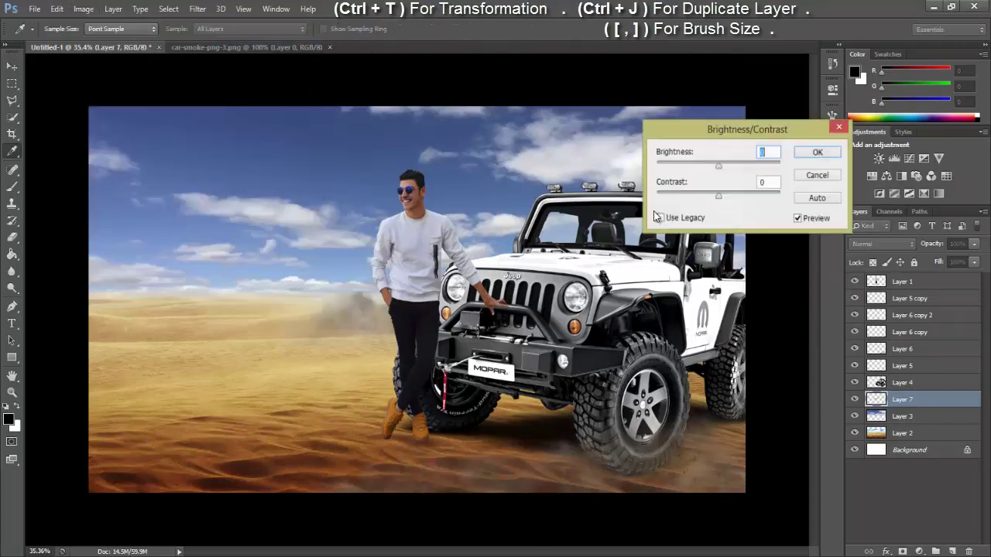
pyautogui.moveTo(741, 172); pyautogui.dragTo(778, 166)
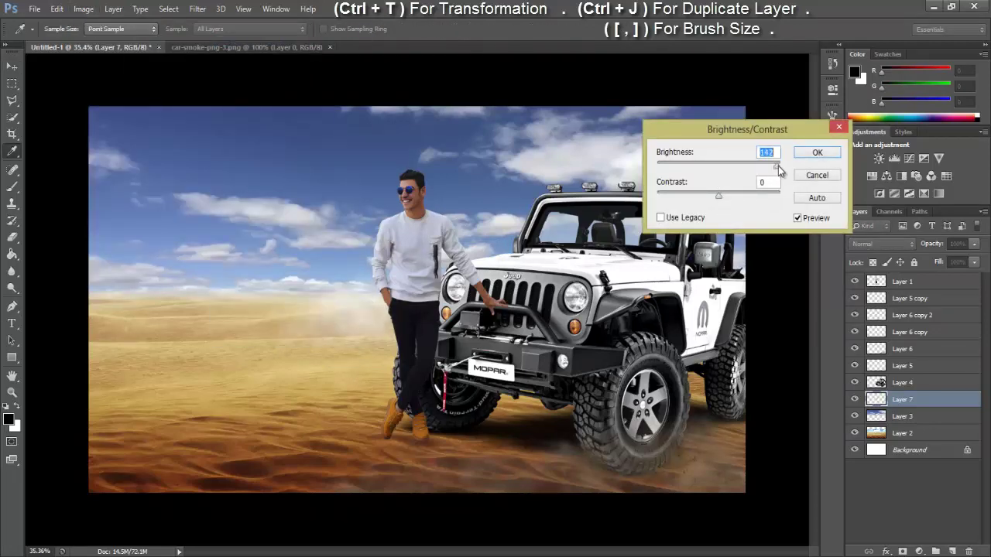
pyautogui.click(817, 152)
# - Duplicate the smoke twice and spread the copies along the horizon
pyautogui.hotkey('ctrl', 'j')
pyautogui.moveTo(393, 305)
pyautogui.mouseDown()
pyautogui.moveTo(220, 303)
pyautogui.moveTo(287, 277)
pyautogui.moveTo(310, 365)
pyautogui.moveTo(178, 327)
pyautogui.moveTo(55, 310)
pyautogui.mouseUp()
pyautogui.hotkey('ctrl', 'j')
pyautogui.hotkey('ctrl', 'j')
pyautogui.hotkey('ctrl', 'j')
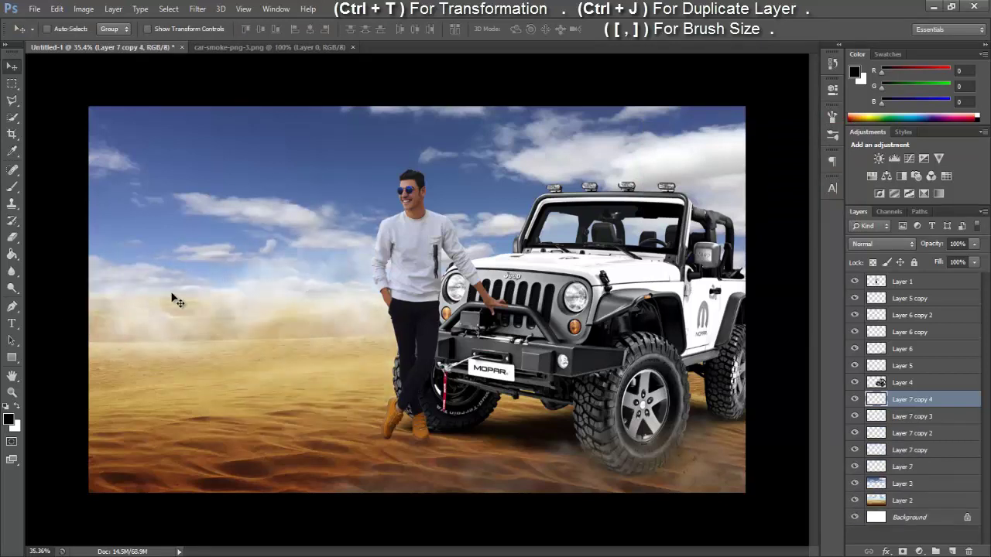
pyautogui.moveTo(177, 299); pyautogui.dragTo(310, 335)
# - Tilt a smoke copy about 12.6 degrees, add one more copy down-left, then select Layer 7
pyautogui.hotkey('ctrl', 't')
pyautogui.moveTo(380, 411)
pyautogui.mouseDown()
pyautogui.moveTo(358, 356)
pyautogui.moveTo(230, 320)
pyautogui.moveTo(339, 366)
pyautogui.moveTo(315, 341)
pyautogui.mouseUp()
pyautogui.moveTo(936, 244); pyautogui.dragTo(918, 248)
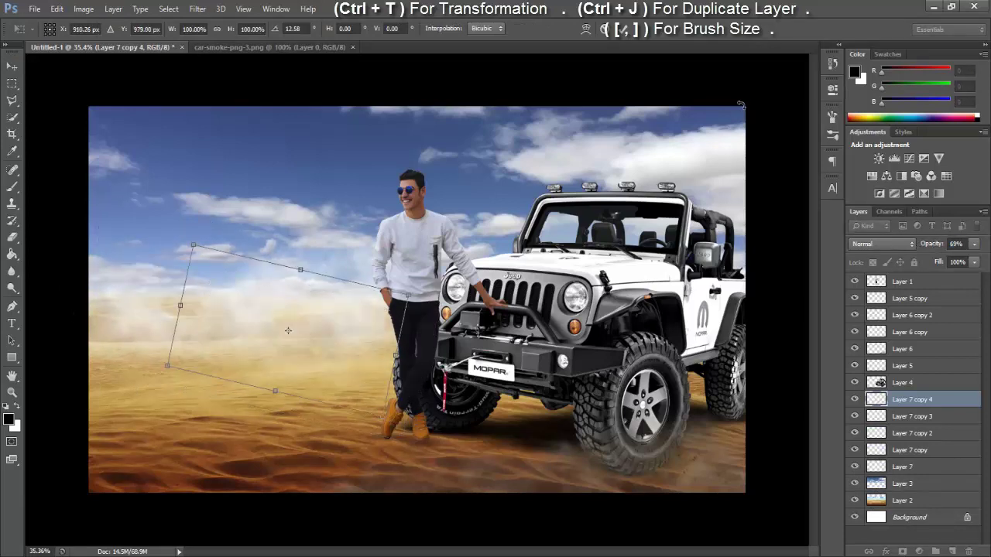
pyautogui.click(624, 35)
pyautogui.hotkey('ctrl', 'j')
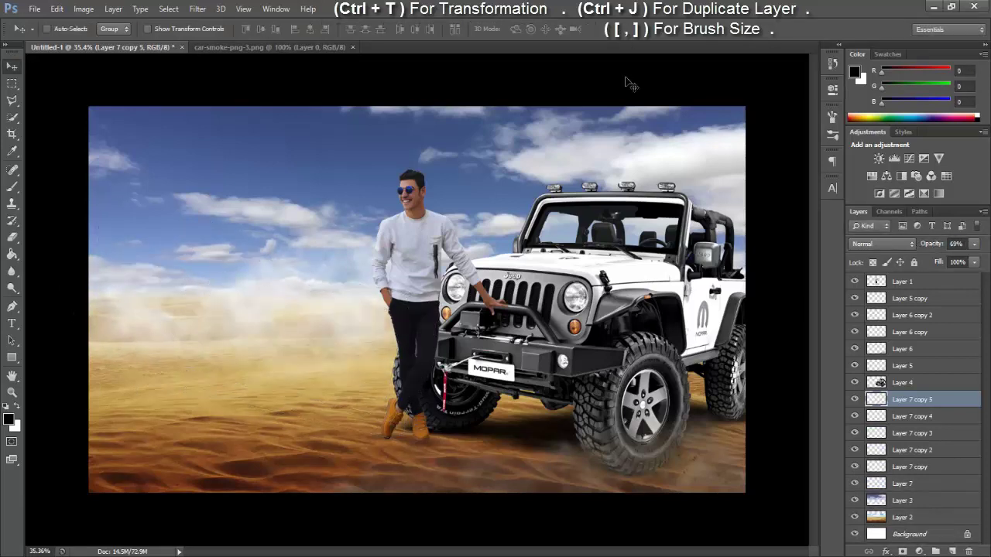
pyautogui.moveTo(325, 356); pyautogui.dragTo(162, 376)
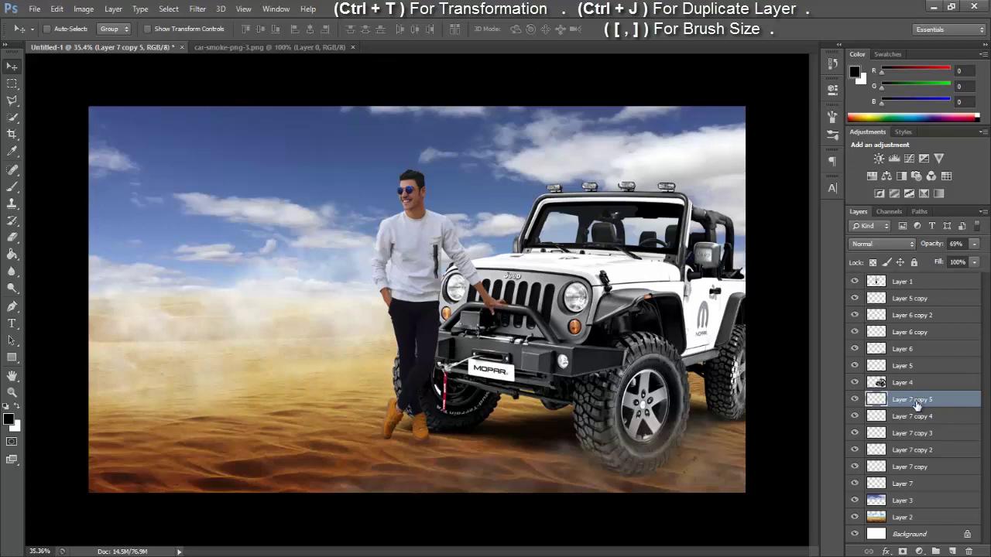
pyautogui.click(902, 482)
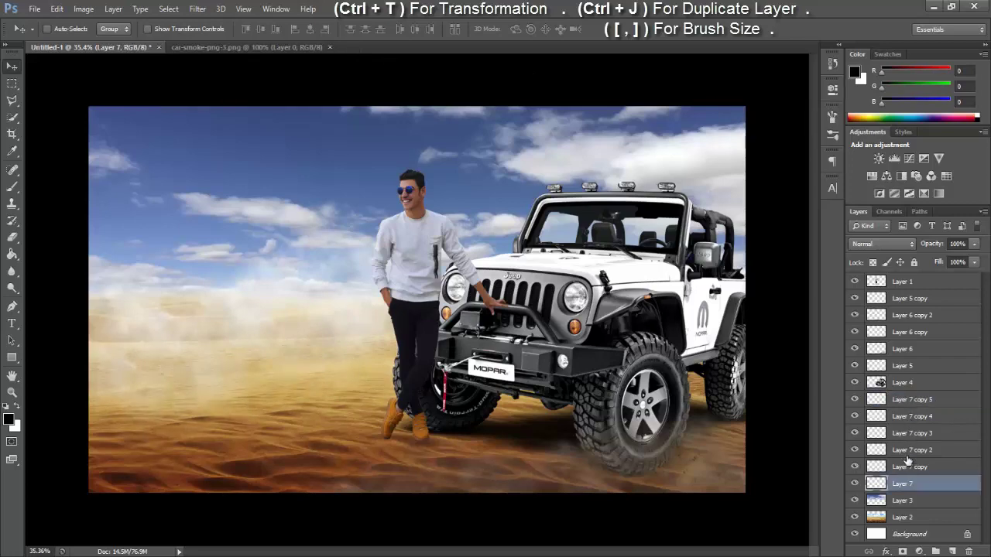
# - Merge Layer 7 through Layer 7 copy 5, and Layer 5 through Layer 5 copy
pyautogui.keyDown('shift'); pyautogui.click(913, 400); pyautogui.keyUp('shift')
pyautogui.rightClick(914, 400)
pyautogui.click(898, 357)
pyautogui.click(910, 369)
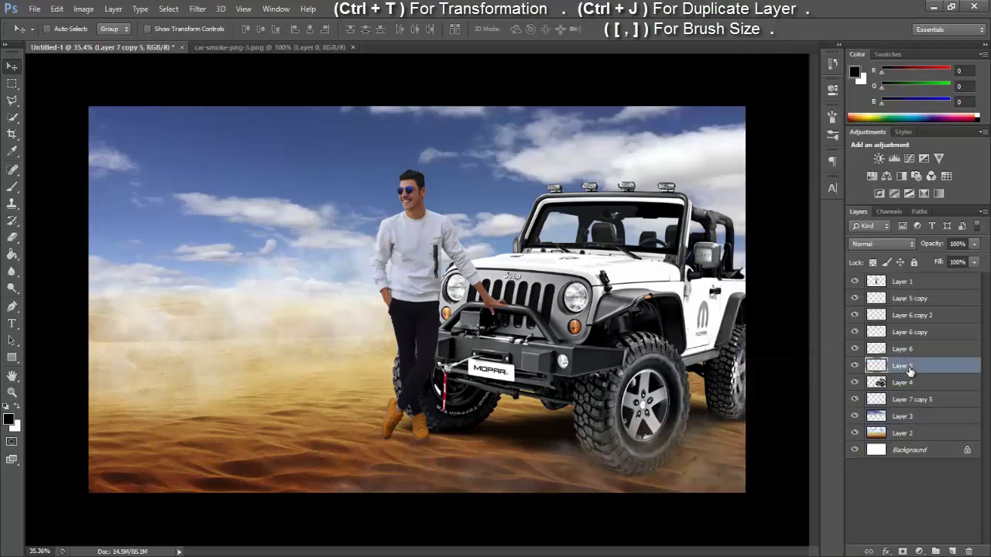
pyautogui.keyDown('ctrl'); pyautogui.click(912, 301); pyautogui.keyUp('ctrl')
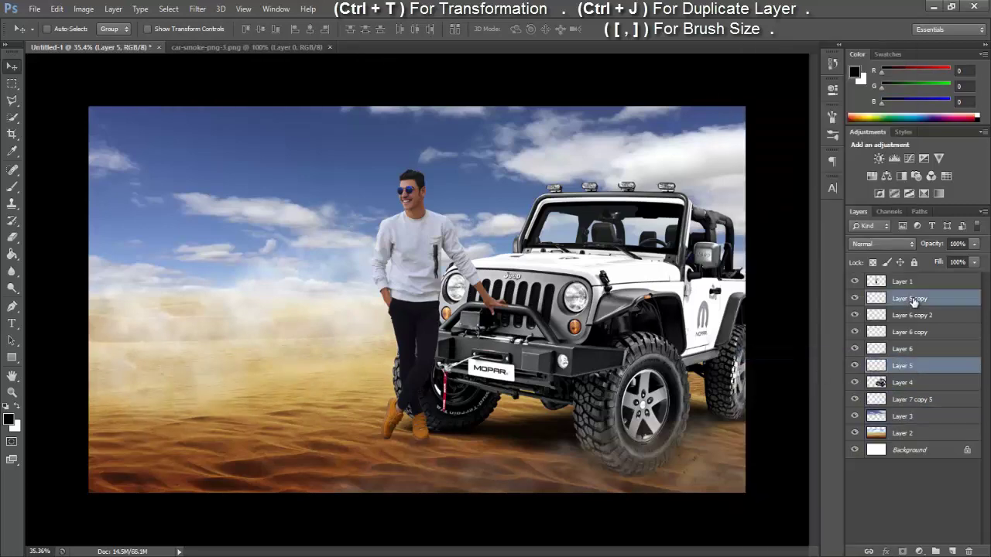
pyautogui.keyDown('shift'); pyautogui.click(915, 349); pyautogui.keyUp('shift')
pyautogui.rightClick(915, 347)
pyautogui.click(786, 349)
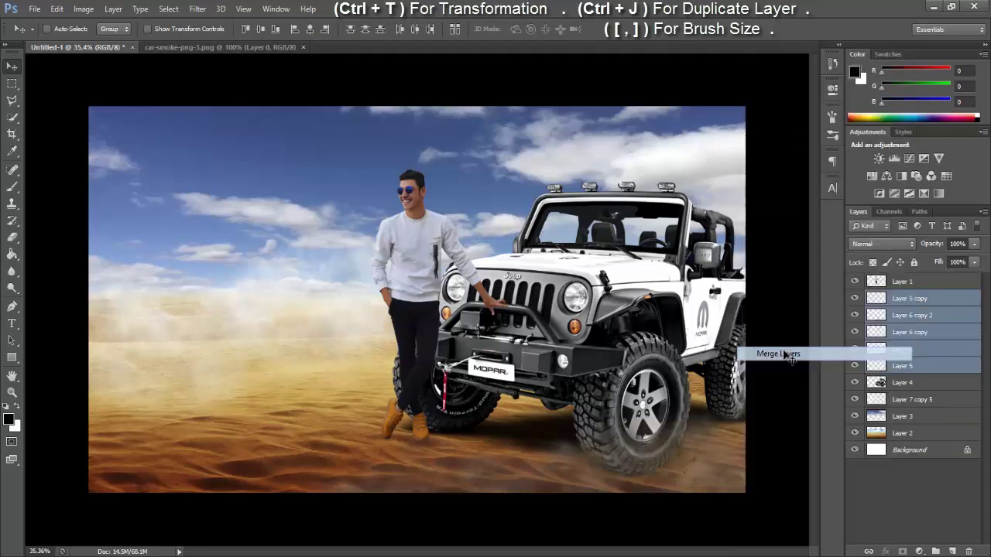
# - Toggle the merged dust and haze layers to compare, then select the merged haze layer
pyautogui.click(855, 299)
pyautogui.click(854, 298)
pyautogui.click(855, 332)
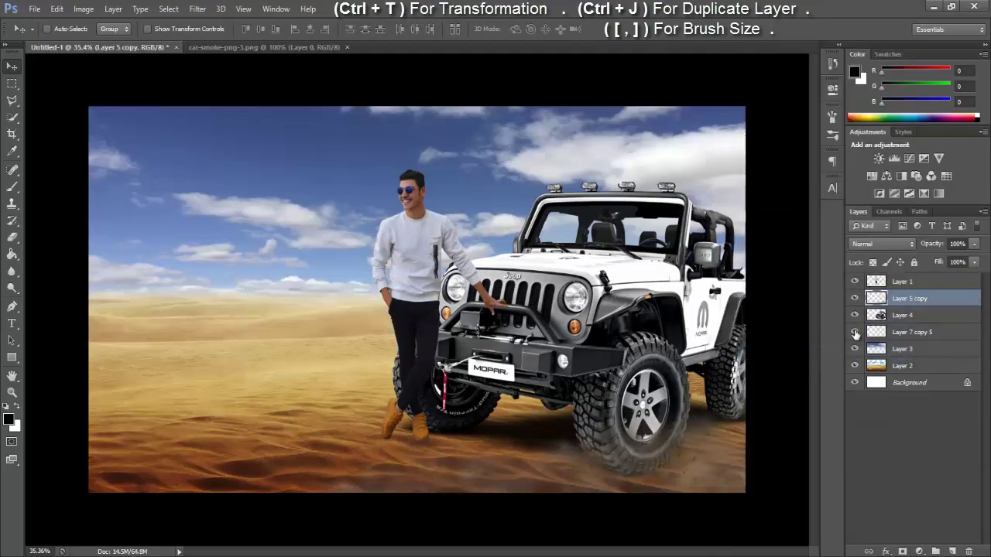
pyautogui.click(855, 332)
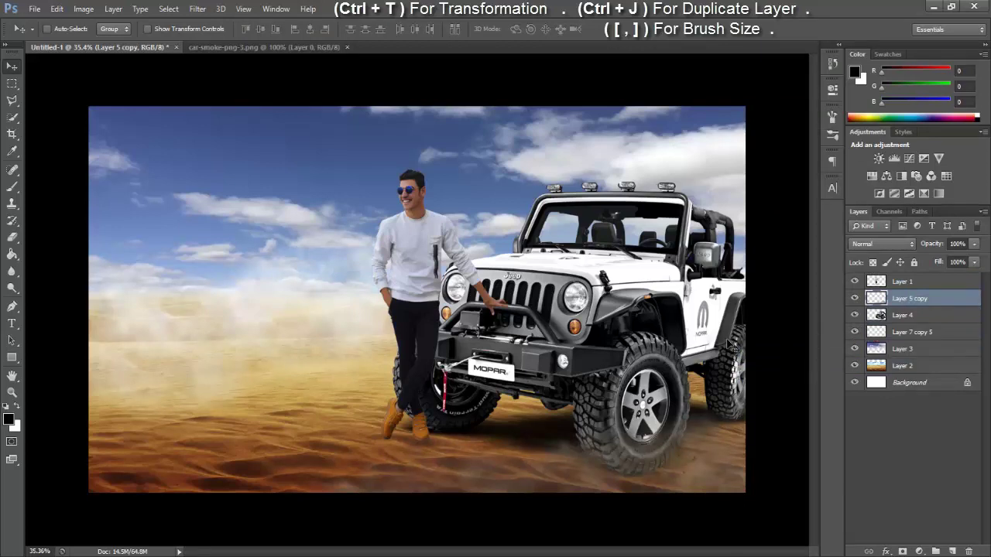
pyautogui.click(889, 309)
pyautogui.click(903, 349)
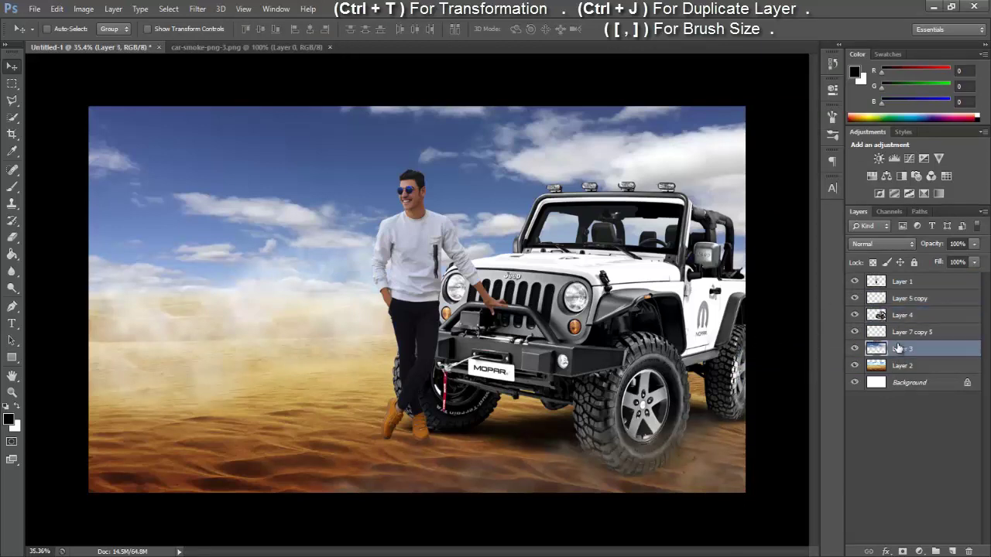
pyautogui.click(910, 332)
# - Zoom to the bumper and set up a dark brown 250px brush at 29% opacity
pyautogui.click(12, 393)
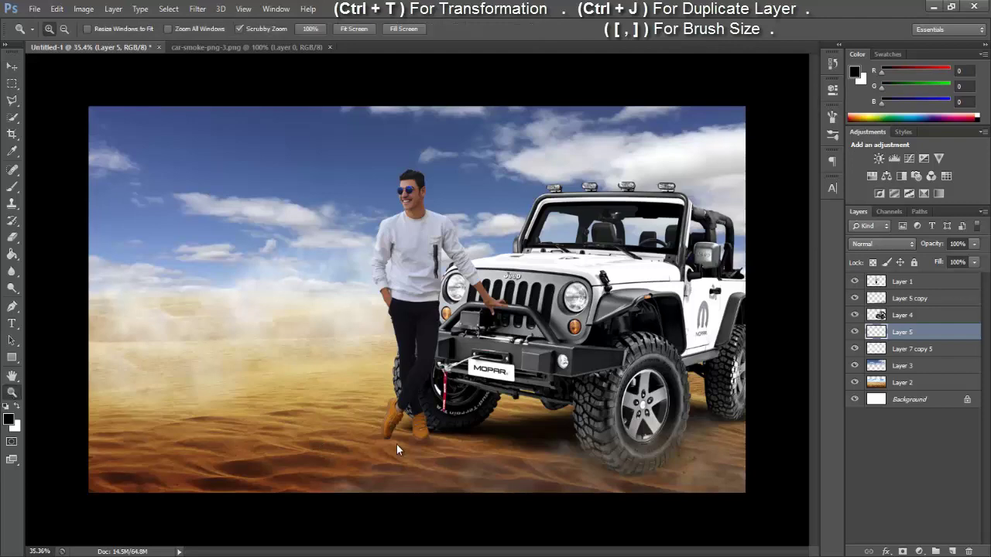
pyautogui.moveTo(530, 450); pyautogui.dragTo(572, 459)
pyautogui.press('i')
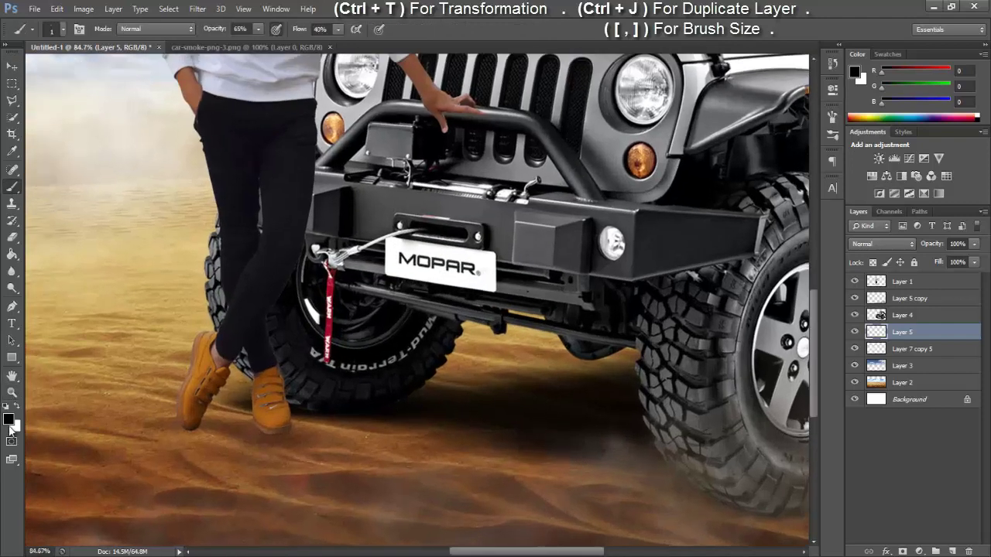
pyautogui.click(8, 419)
pyautogui.click(454, 414)
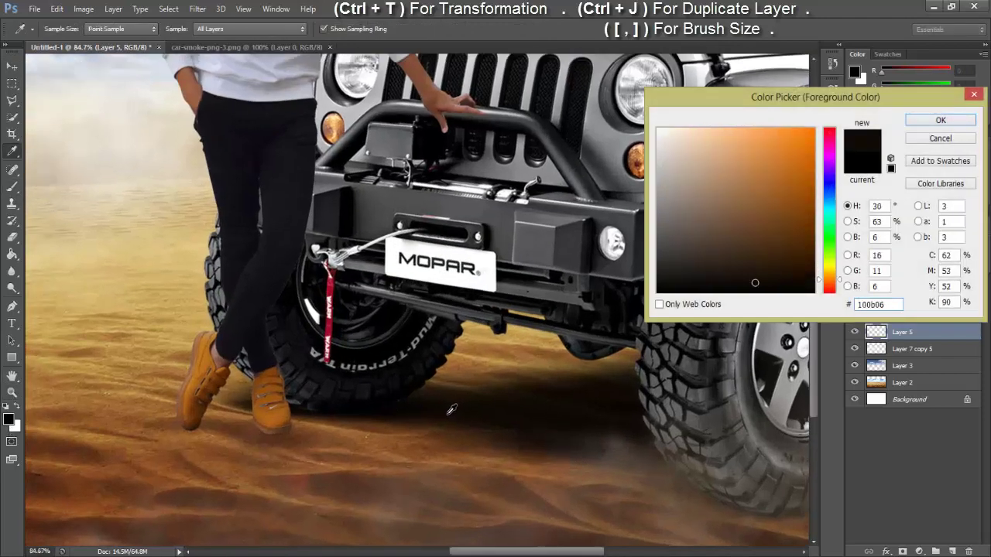
pyautogui.click(940, 120)
pyautogui.press('b')
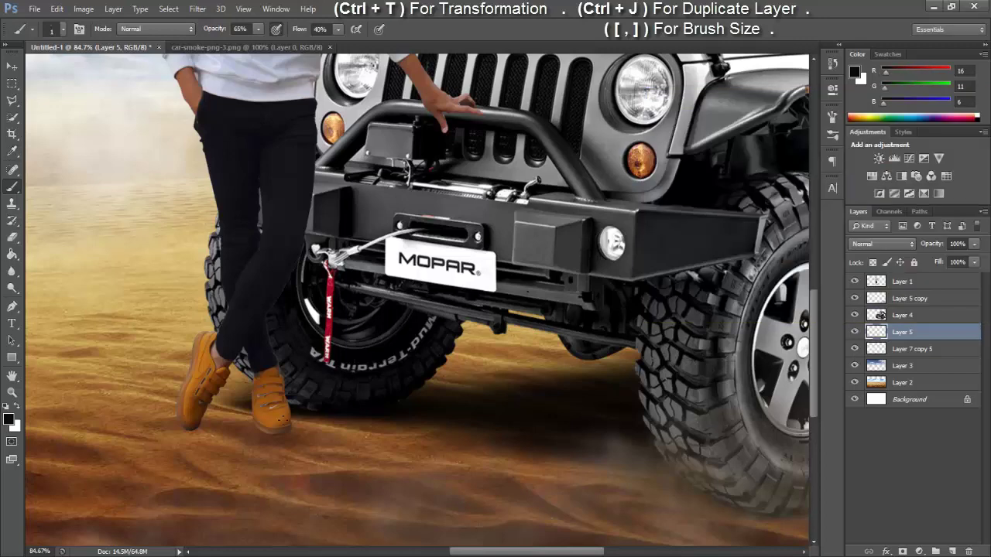
pyautogui.press(']')
pyautogui.press(']')
pyautogui.press(']')
pyautogui.moveTo(244, 42); pyautogui.dragTo(230, 43)
# - Paint dark shadow under the Jeep's bumper and front tyre
pyautogui.moveTo(409, 409)
pyautogui.mouseDown()
pyautogui.moveTo(421, 421)
pyautogui.moveTo(681, 418)
pyautogui.moveTo(519, 377)
pyautogui.moveTo(515, 420)
pyautogui.mouseUp()
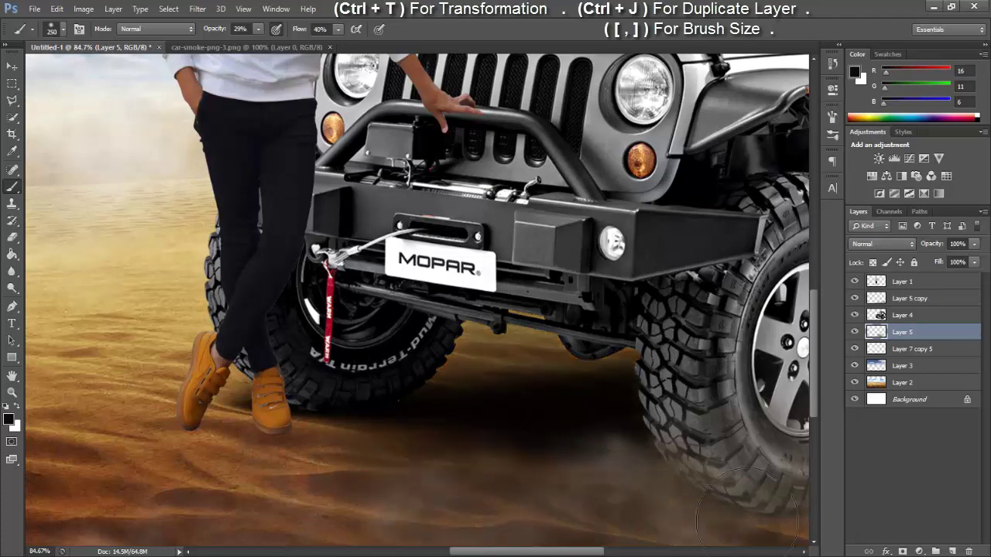
pyautogui.moveTo(775, 534)
pyautogui.mouseDown()
pyautogui.moveTo(495, 484)
pyautogui.moveTo(774, 402)
pyautogui.moveTo(513, 517)
pyautogui.mouseUp()
pyautogui.hscroll(-5, 487, 476)
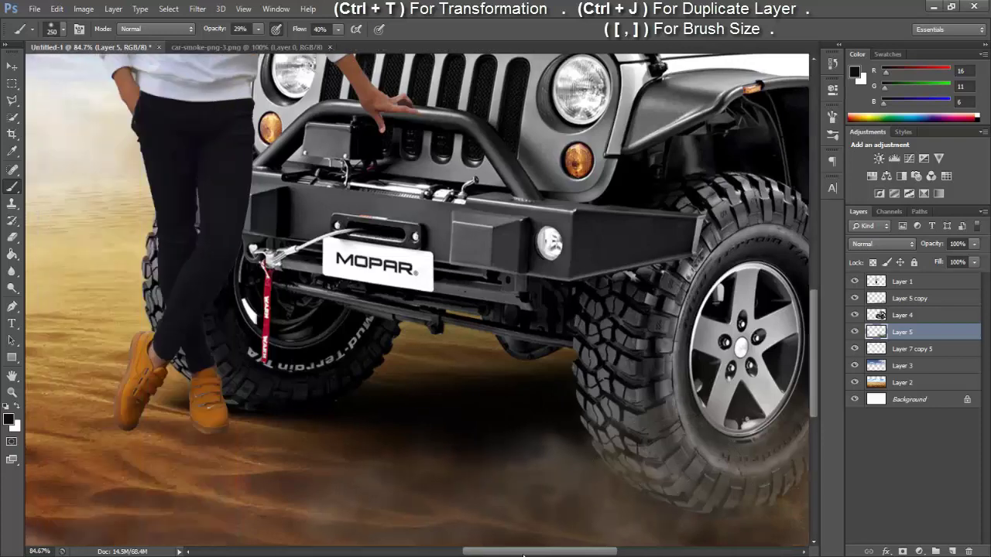
pyautogui.hscroll(-4, 343, 465)
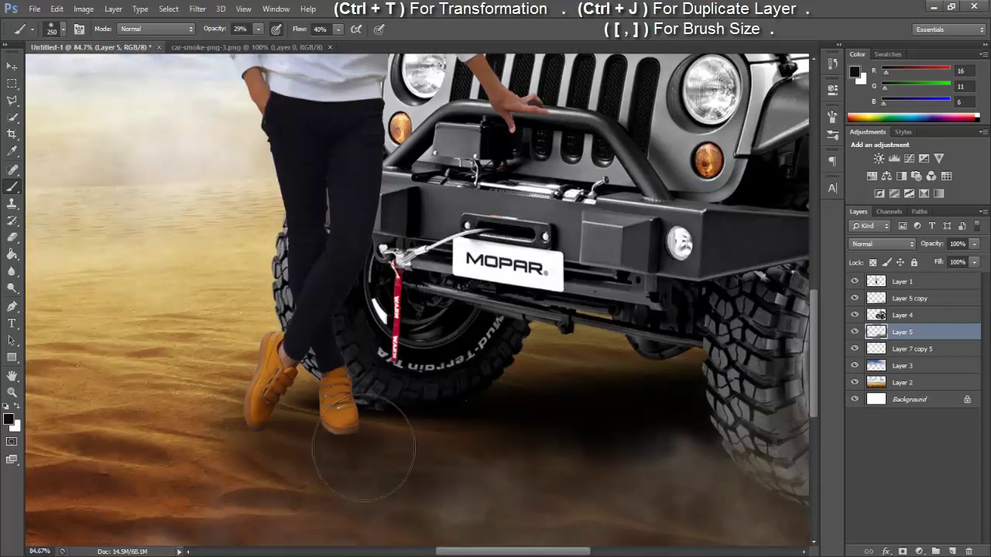
pyautogui.click(155, 29)
pyautogui.click(132, 62)
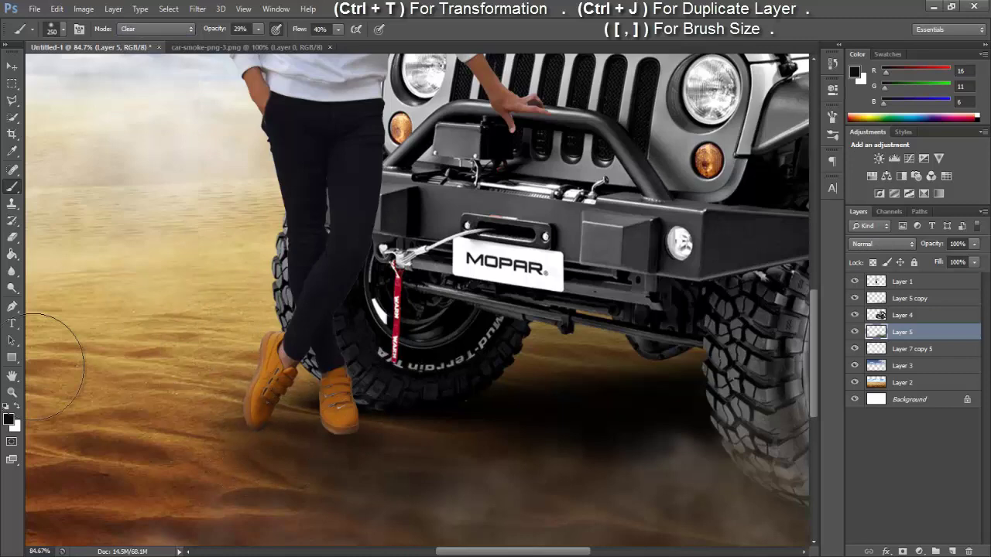
pyautogui.click(175, 29)
pyautogui.click(175, 44)
# - On a new layer above Layer 4, brush dark dust around the front tyre's base
pyautogui.click(941, 317)
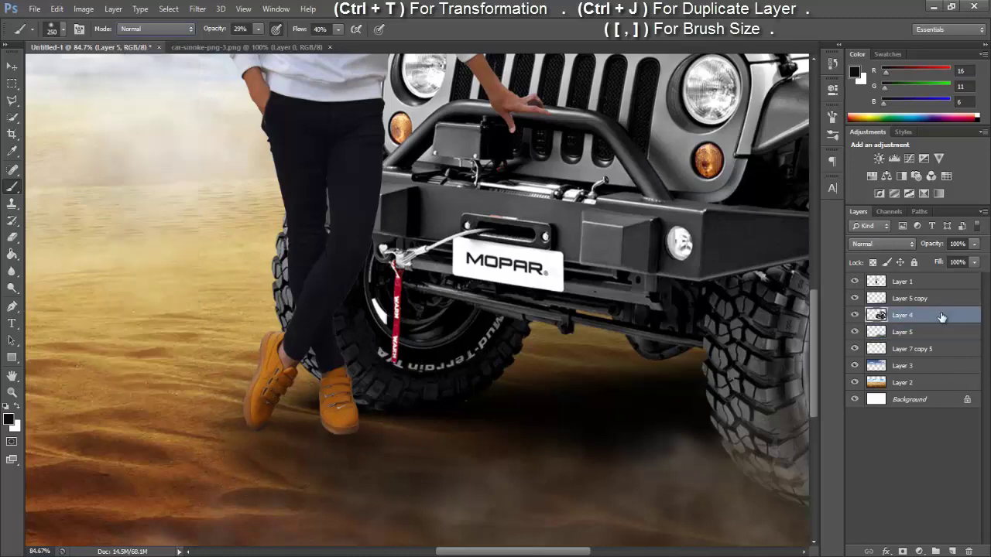
pyautogui.click(949, 550)
pyautogui.click(663, 551)
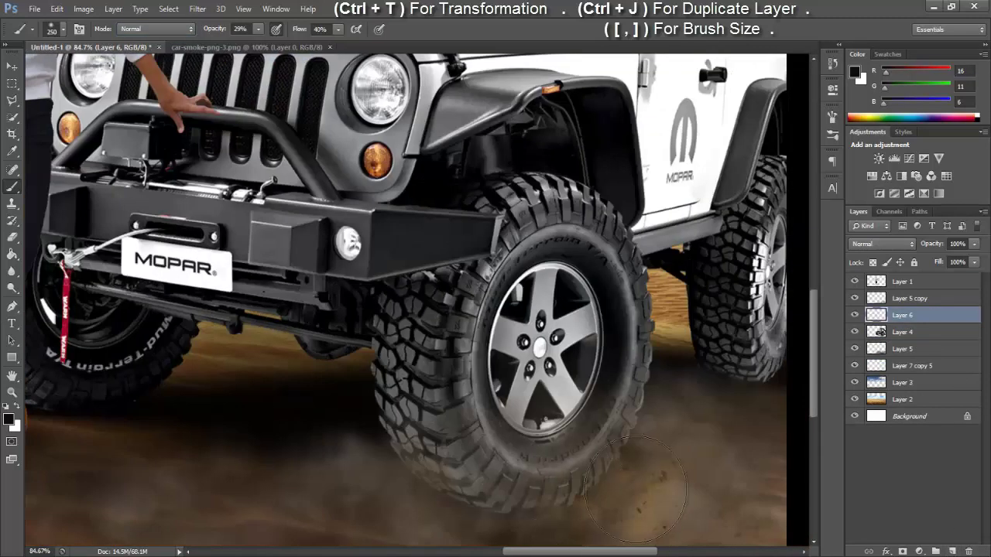
pyautogui.moveTo(491, 452)
pyautogui.mouseDown()
pyautogui.moveTo(434, 470)
pyautogui.moveTo(623, 253)
pyautogui.moveTo(767, 371)
pyautogui.moveTo(688, 321)
pyautogui.mouseUp()
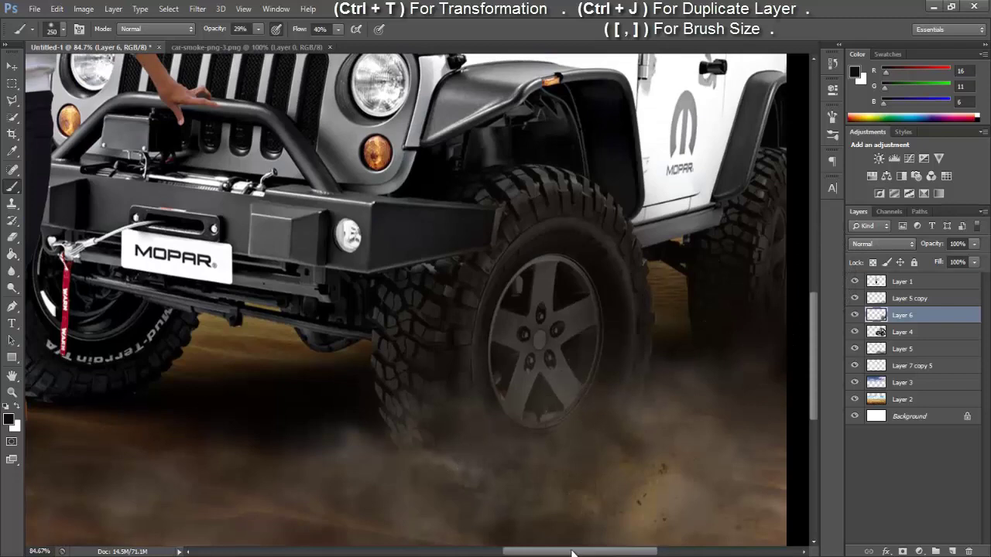
pyautogui.moveTo(571, 551); pyautogui.dragTo(513, 551)
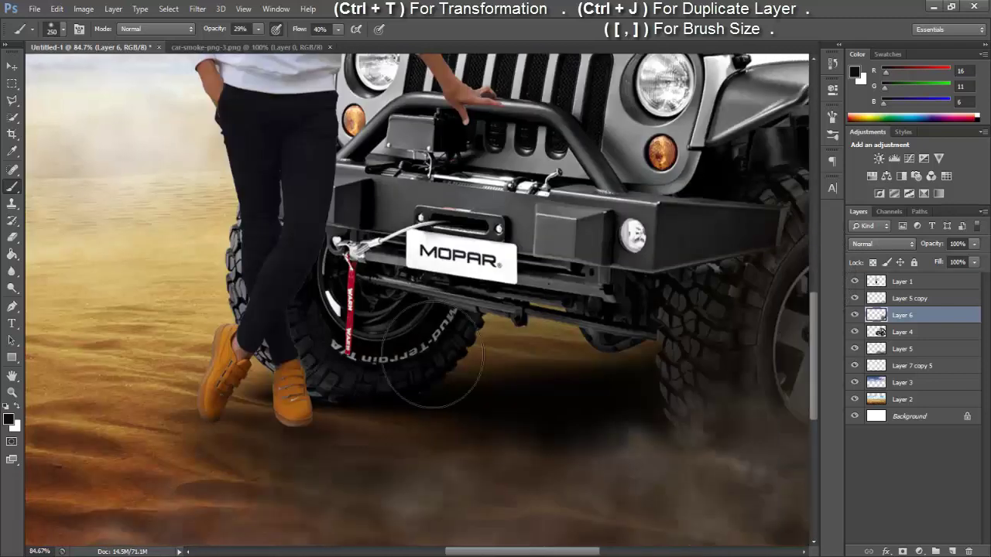
pyautogui.moveTo(321, 376)
pyautogui.mouseDown()
pyautogui.moveTo(310, 365)
pyautogui.moveTo(505, 340)
pyautogui.mouseUp()
# - Erase excess shadow below the bumper in Clear mode and fit the image in view
pyautogui.click(155, 28)
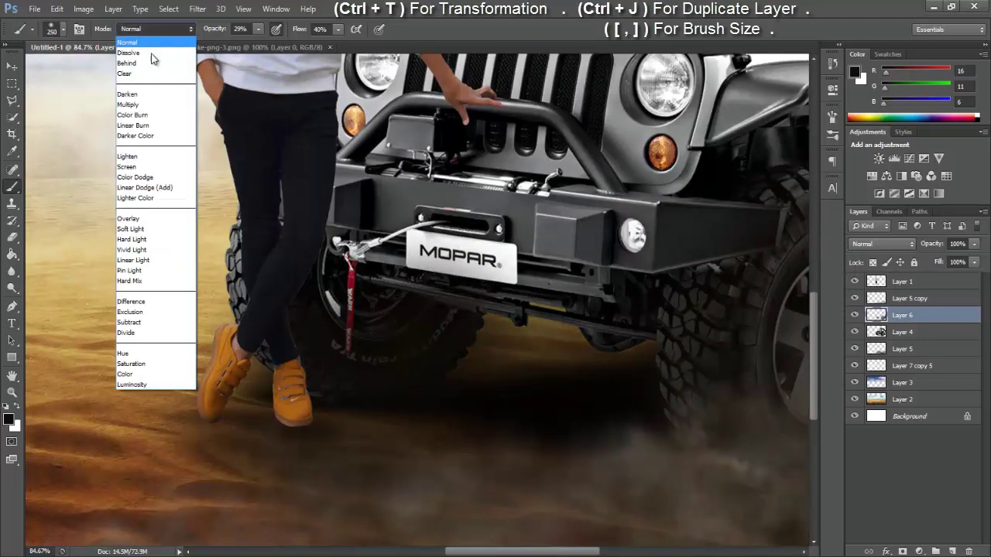
pyautogui.click(155, 61)
pyautogui.moveTo(497, 354); pyautogui.dragTo(476, 379)
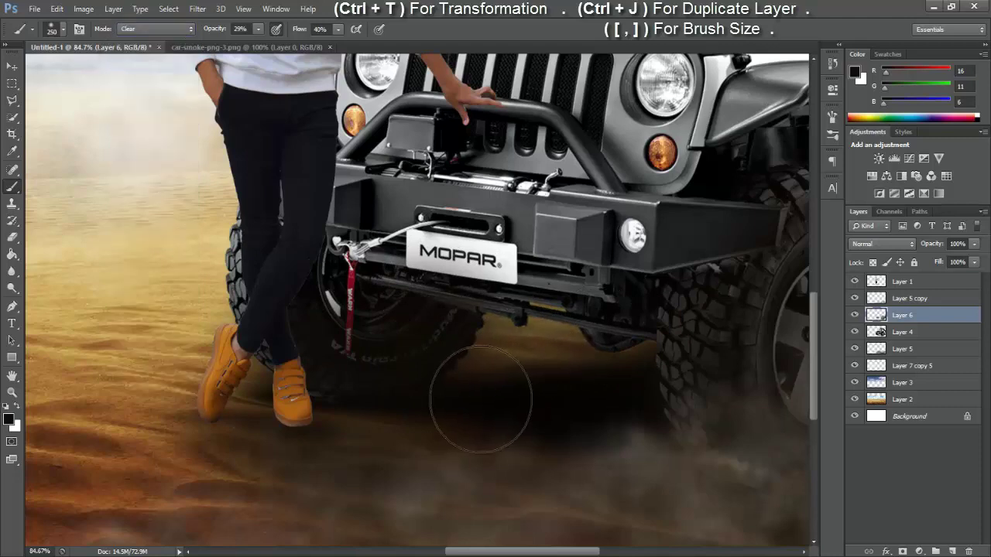
pyautogui.click(12, 392)
pyautogui.hotkey('ctrl', '0')
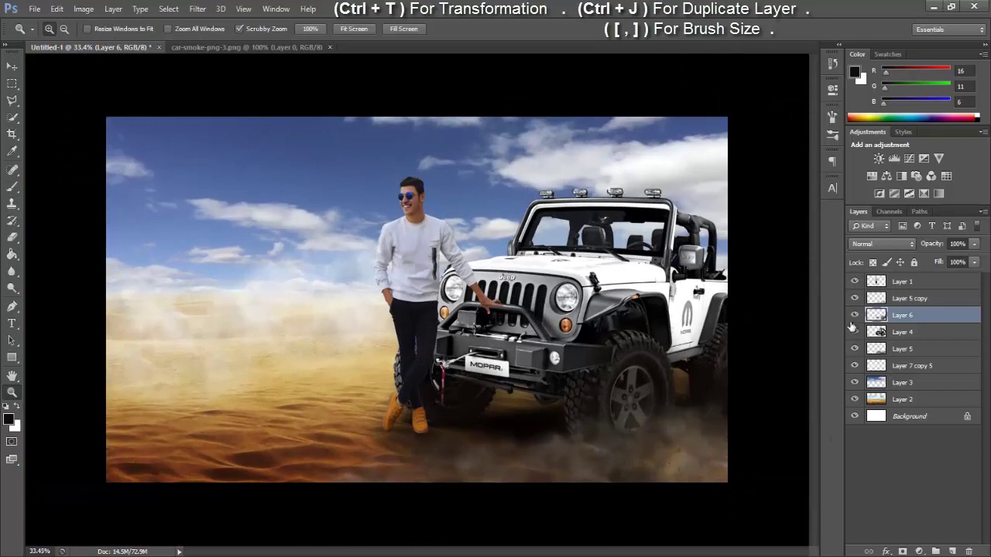
# - Toggle the Layer 6 shadow and Layer 5 smoke on and off to compare
pyautogui.click(854, 316)
pyautogui.click(854, 315)
pyautogui.click(854, 316)
pyautogui.click(854, 316)
pyautogui.click(855, 350)
pyautogui.click(855, 350)
pyautogui.click(855, 350)
pyautogui.click(854, 349)
# - On a new layer above Layer 5 copy, paint Normal-mode 70px shadows beneath the shoes
pyautogui.click(908, 297)
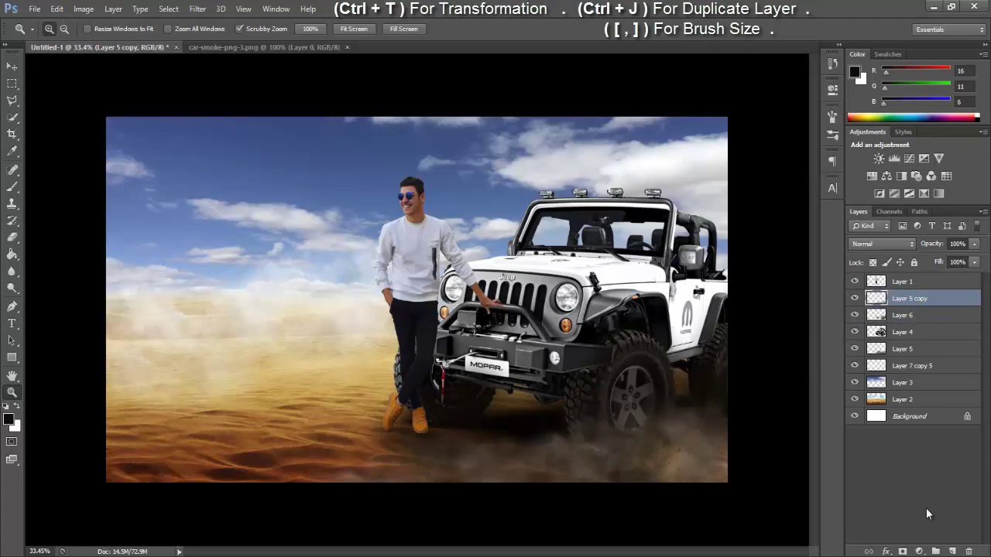
pyautogui.click(951, 552)
pyautogui.moveTo(412, 432)
pyautogui.mouseDown()
pyautogui.moveTo(531, 451)
pyautogui.moveTo(365, 404)
pyautogui.mouseUp()
pyautogui.click(11, 187)
pyautogui.press('[')
pyautogui.press('[')
pyautogui.press('[')
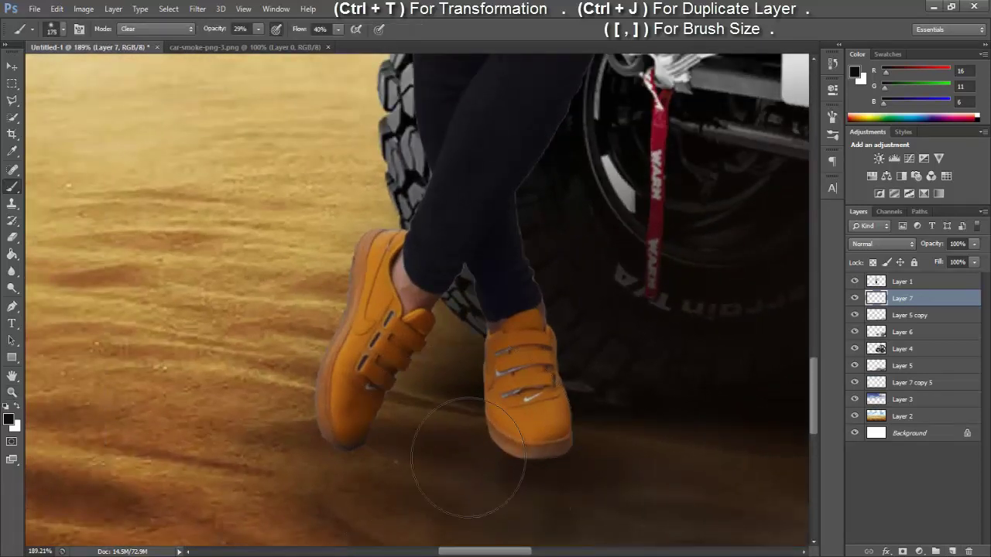
pyautogui.press('[')
pyautogui.press('[')
pyautogui.press('[')
pyautogui.click(154, 28)
pyautogui.click(133, 37)
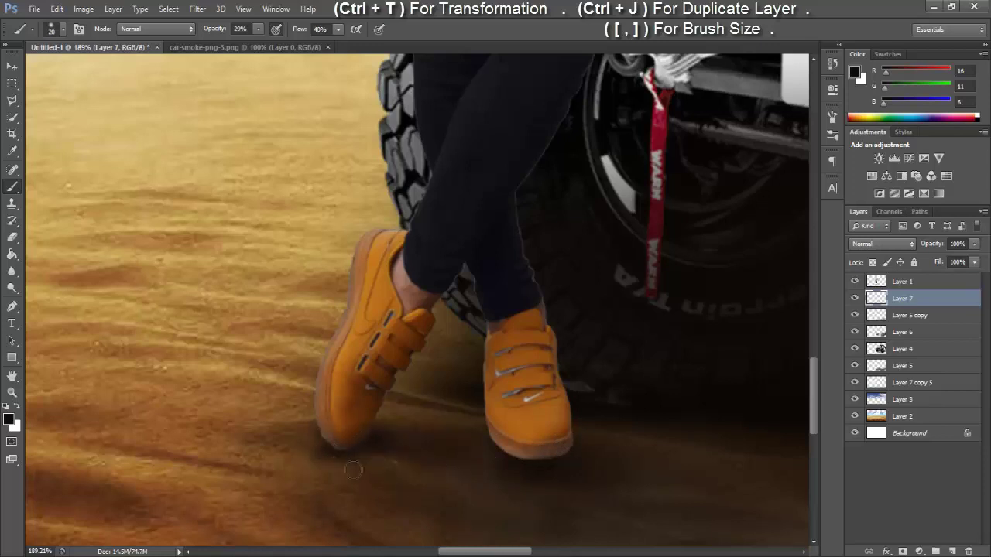
pyautogui.press(']')
pyautogui.press(']')
pyautogui.press(']')
pyautogui.press(']')
pyautogui.press(']')
pyautogui.moveTo(474, 463)
pyautogui.mouseDown()
pyautogui.moveTo(503, 503)
pyautogui.moveTo(325, 449)
pyautogui.mouseUp()
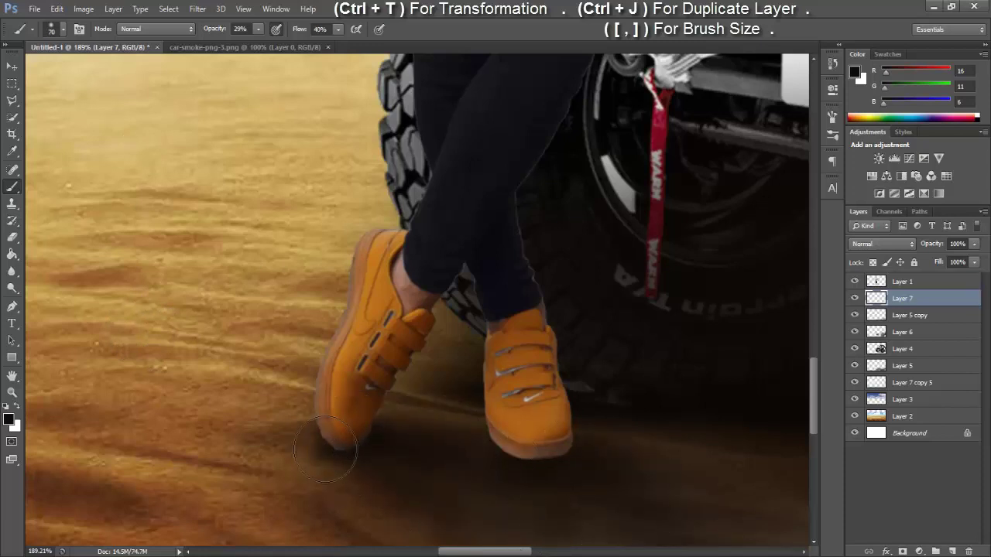
pyautogui.click(887, 289)
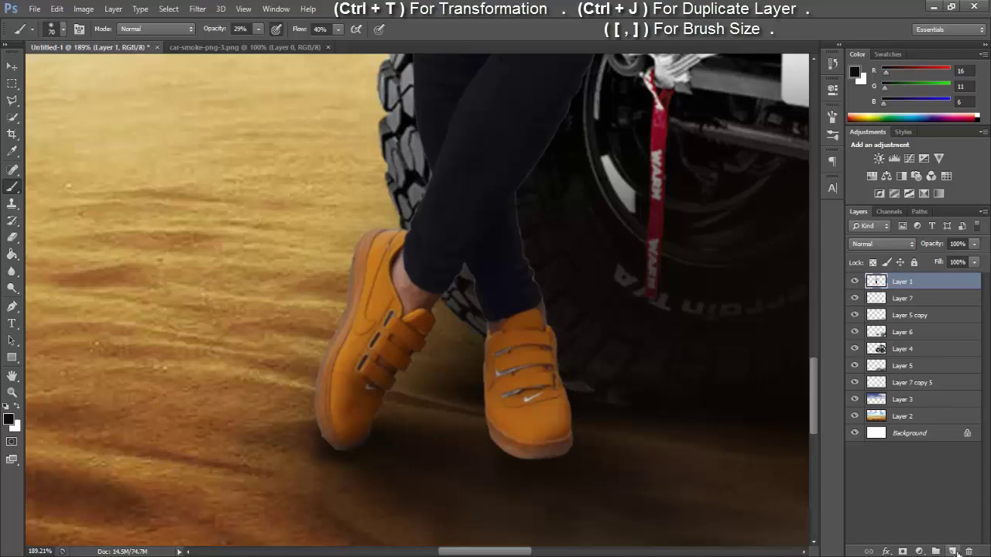
# - Shade the shoes and ankles on new Layer 8, undo one stroke, and set opacity ~75%
pyautogui.click(956, 552)
pyautogui.moveTo(418, 445)
pyautogui.mouseDown()
pyautogui.moveTo(579, 454)
pyautogui.moveTo(586, 398)
pyautogui.moveTo(542, 310)
pyautogui.moveTo(515, 426)
pyautogui.moveTo(524, 465)
pyautogui.moveTo(573, 405)
pyautogui.mouseUp()
pyautogui.moveTo(380, 442)
pyautogui.mouseDown()
pyautogui.moveTo(395, 356)
pyautogui.moveTo(435, 294)
pyautogui.mouseUp()
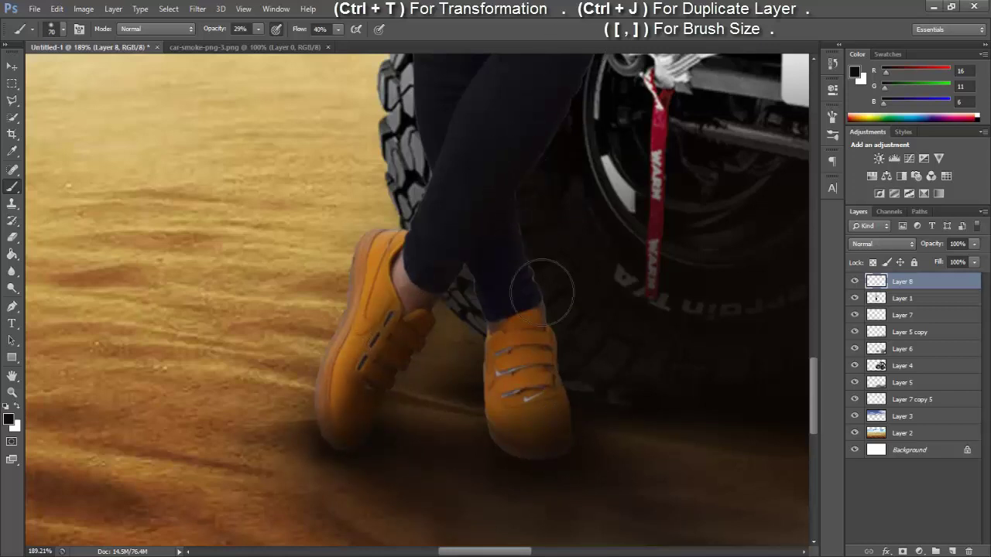
pyautogui.moveTo(542, 290)
pyautogui.mouseDown()
pyautogui.moveTo(514, 270)
pyautogui.moveTo(542, 293)
pyautogui.moveTo(562, 458)
pyautogui.moveTo(508, 443)
pyautogui.moveTo(532, 349)
pyautogui.mouseUp()
pyautogui.hotkey('ctrl', 'z')
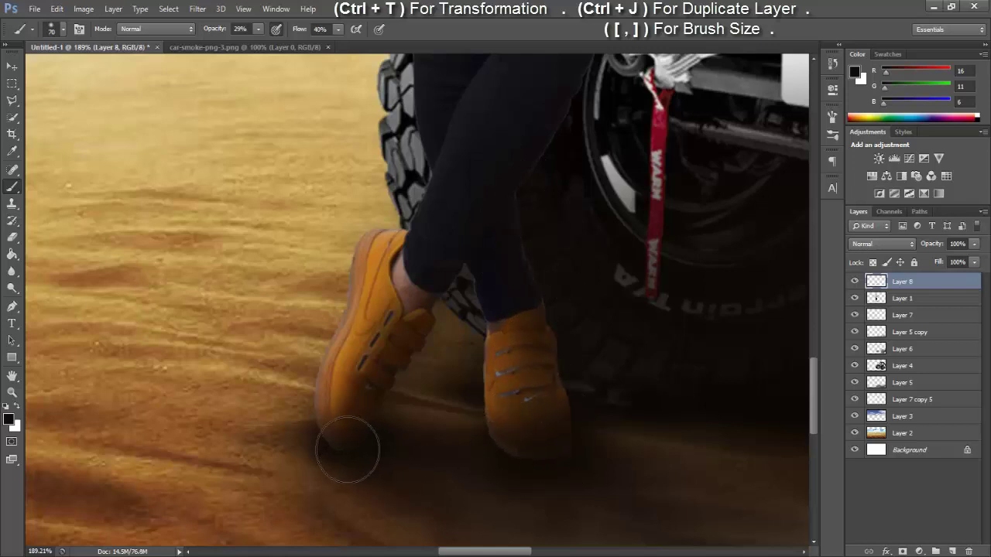
pyautogui.click(12, 392)
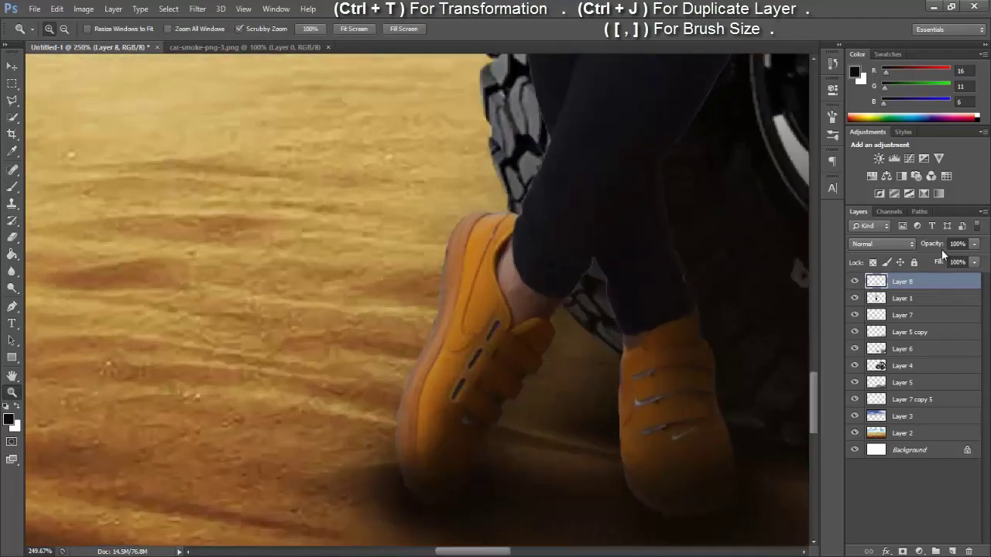
pyautogui.moveTo(934, 248); pyautogui.dragTo(922, 248)
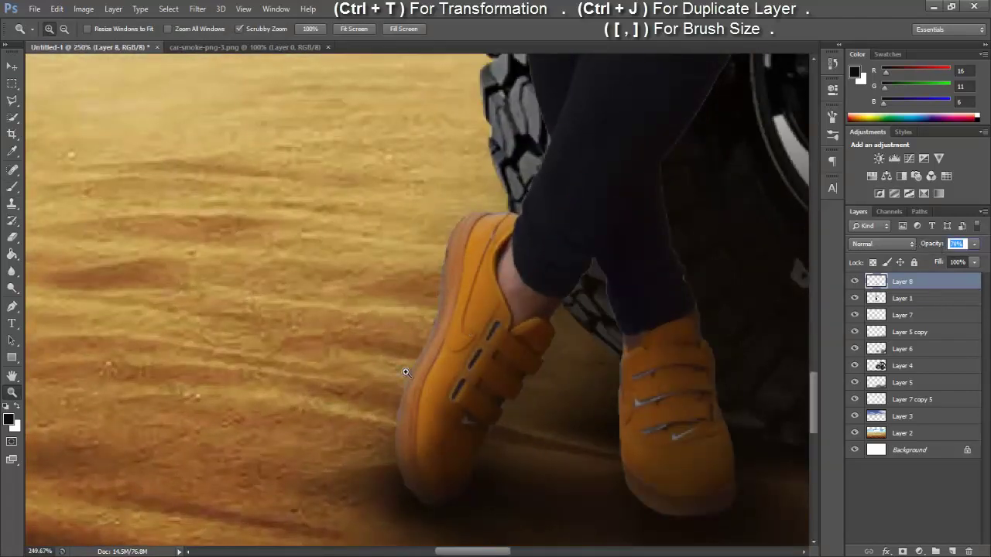
pyautogui.moveTo(405, 372)
pyautogui.mouseDown()
pyautogui.moveTo(398, 433)
pyautogui.moveTo(458, 436)
pyautogui.mouseUp()
pyautogui.click(912, 314)
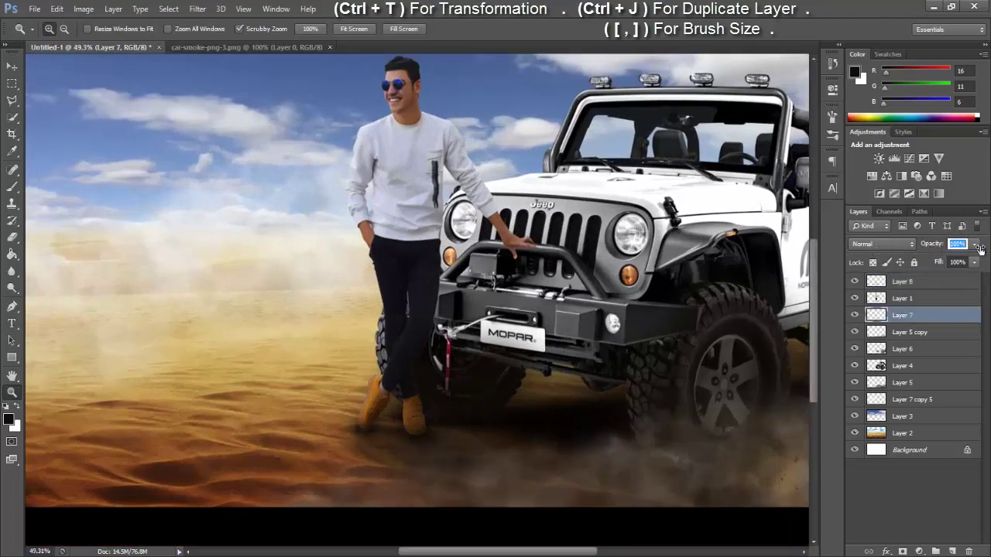
pyautogui.moveTo(438, 410)
pyautogui.mouseDown()
pyautogui.moveTo(404, 391)
pyautogui.moveTo(509, 387)
pyautogui.moveTo(277, 294)
pyautogui.moveTo(387, 376)
pyautogui.mouseUp()
pyautogui.scroll(-1, 802, 372)
pyautogui.click(887, 301)
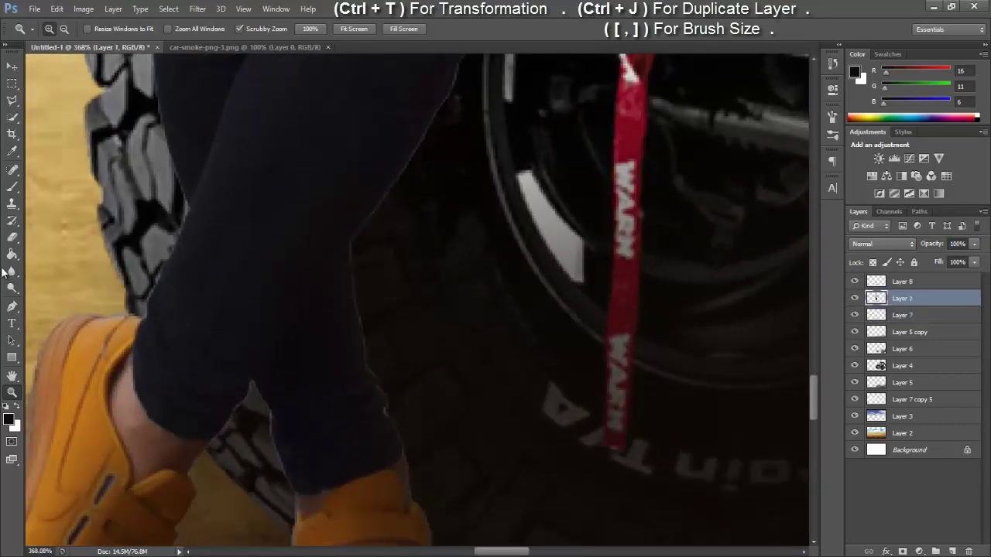
pyautogui.click(12, 237)
pyautogui.press('[')
pyautogui.press('[')
pyautogui.press('[')
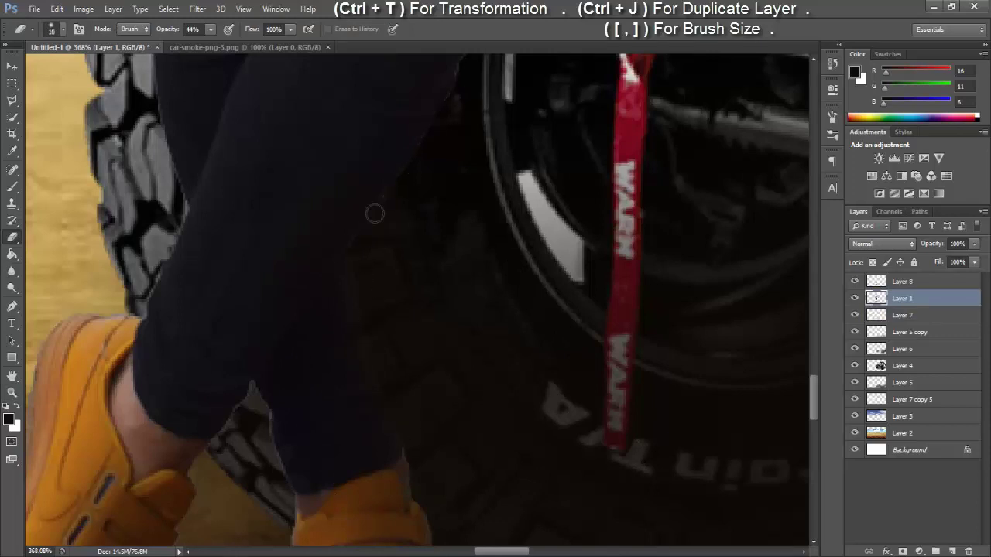
pyautogui.scroll(3, 375, 213)
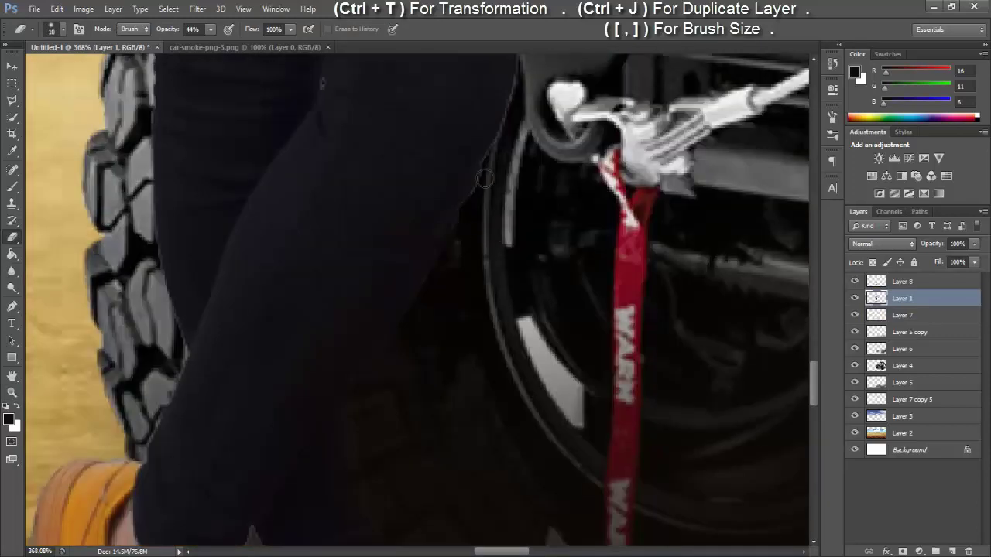
pyautogui.click(12, 392)
pyautogui.moveTo(363, 291); pyautogui.dragTo(337, 322)
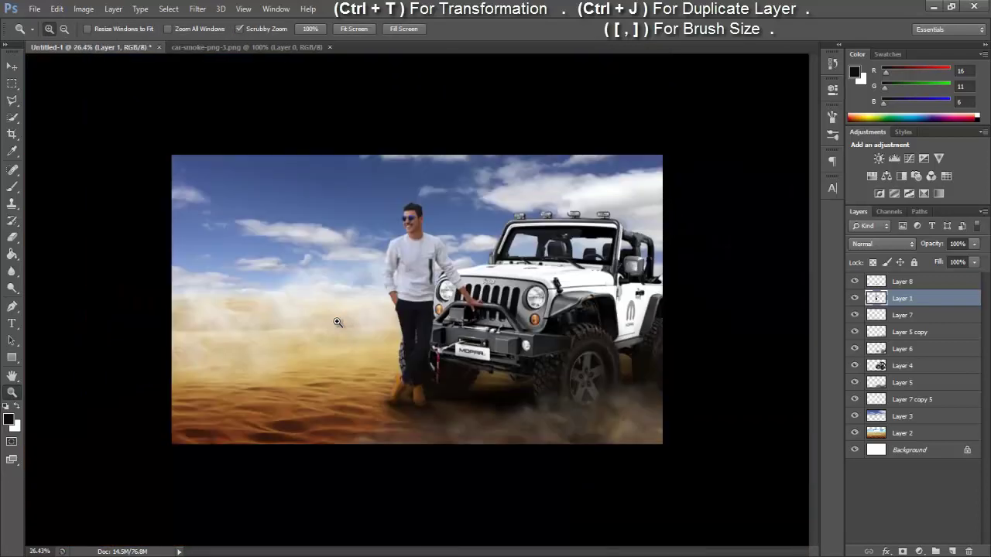
pyautogui.moveTo(445, 308); pyautogui.dragTo(466, 306)
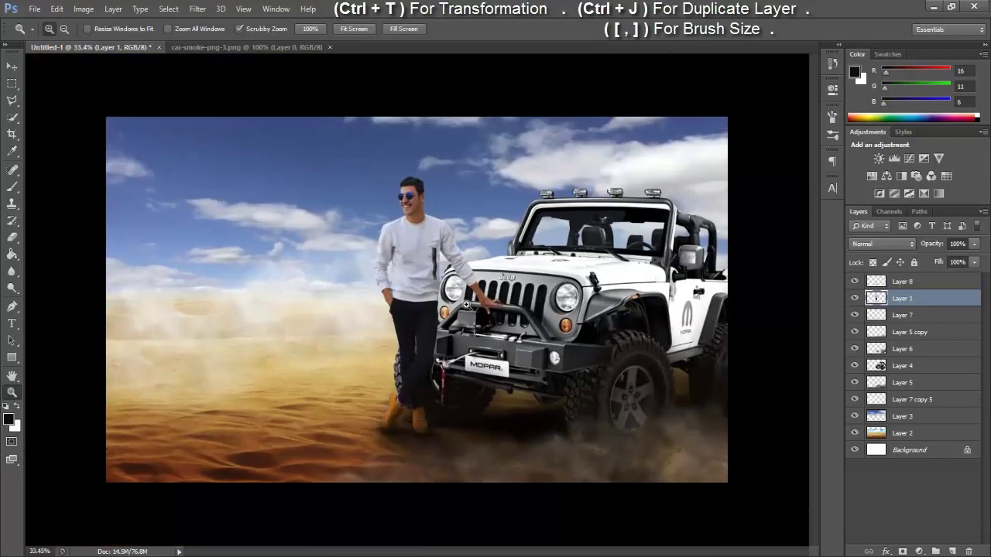
pyautogui.moveTo(503, 287); pyautogui.dragTo(499, 288)
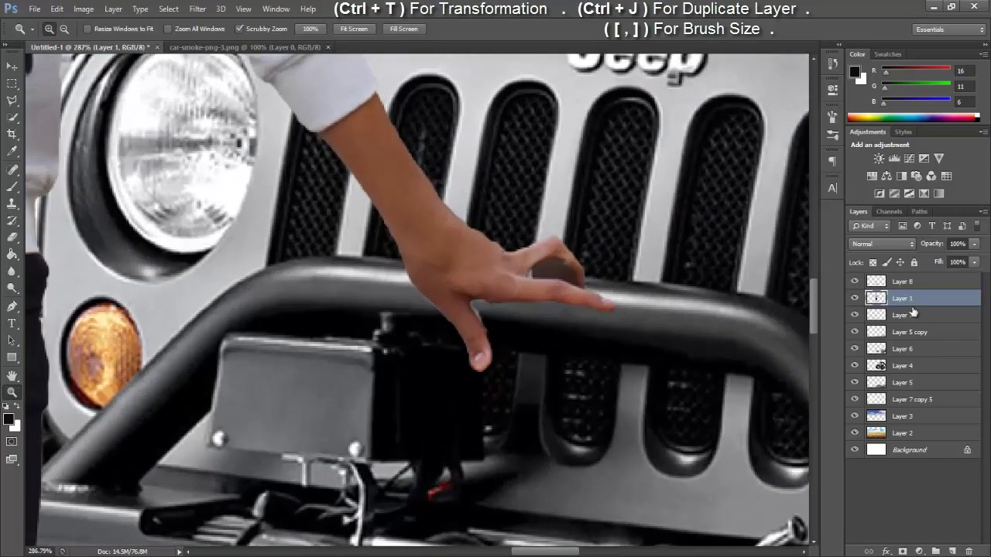
# - Add a new layer above Layer 7 and brush a first shadow under the fingers on the bar
pyautogui.click(914, 311)
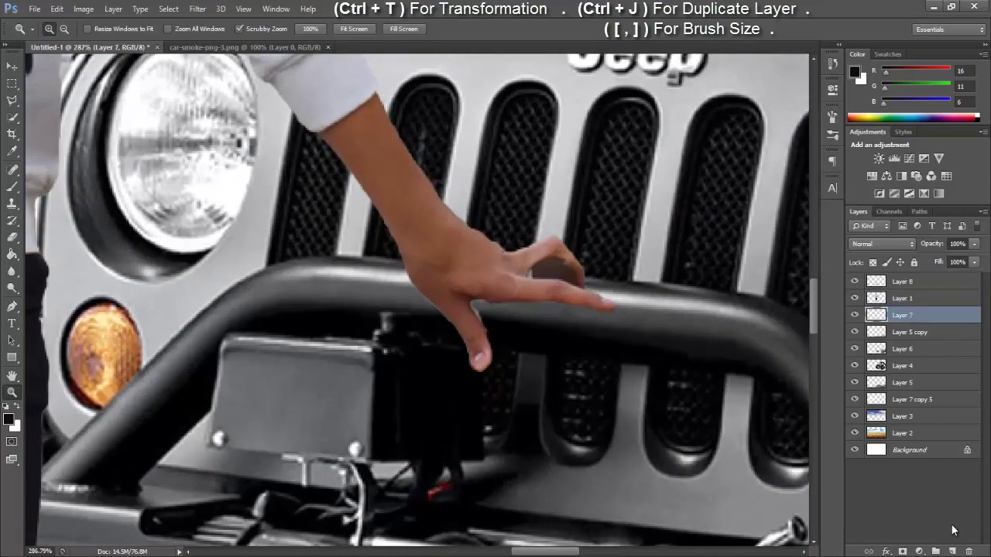
pyautogui.click(953, 551)
pyautogui.press('b')
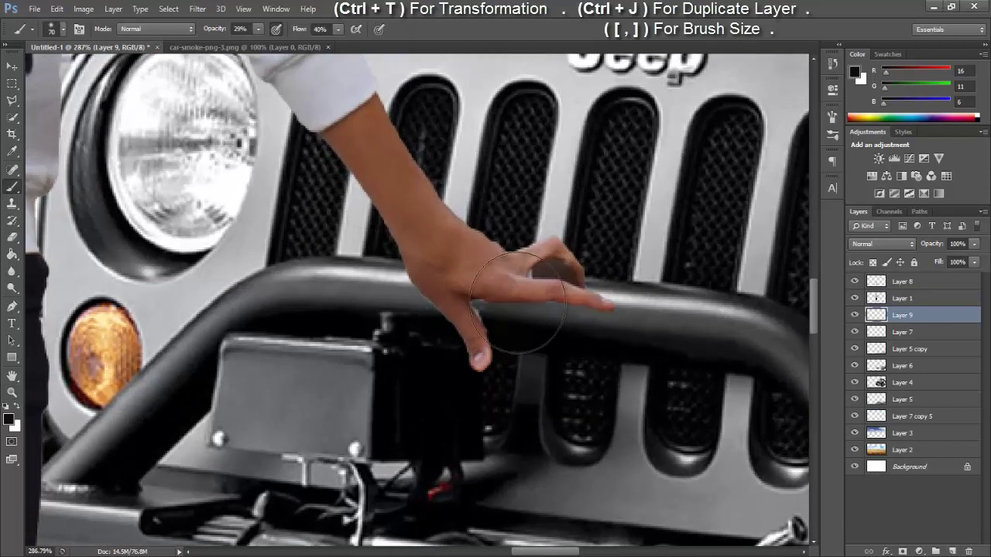
pyautogui.moveTo(524, 310); pyautogui.dragTo(631, 321)
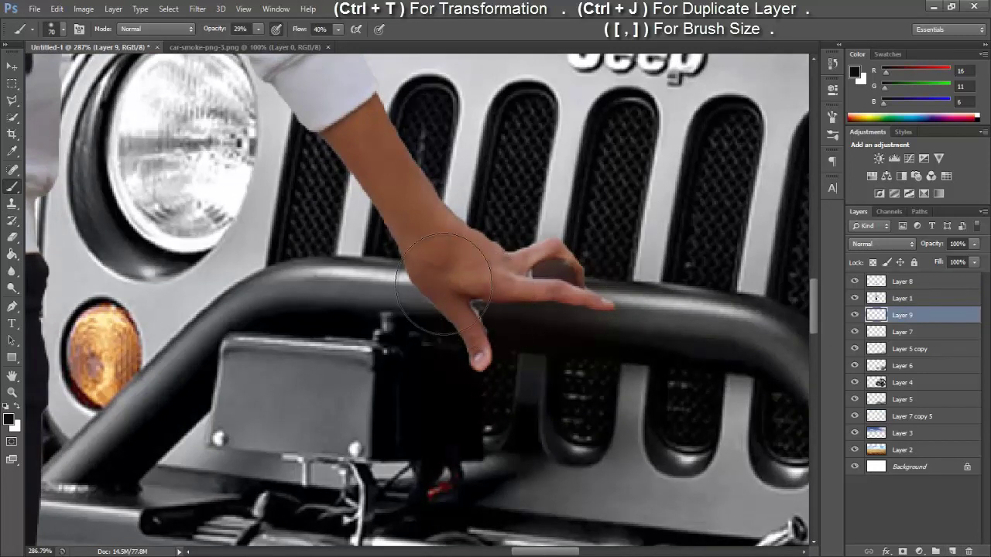
pyautogui.click(11, 393)
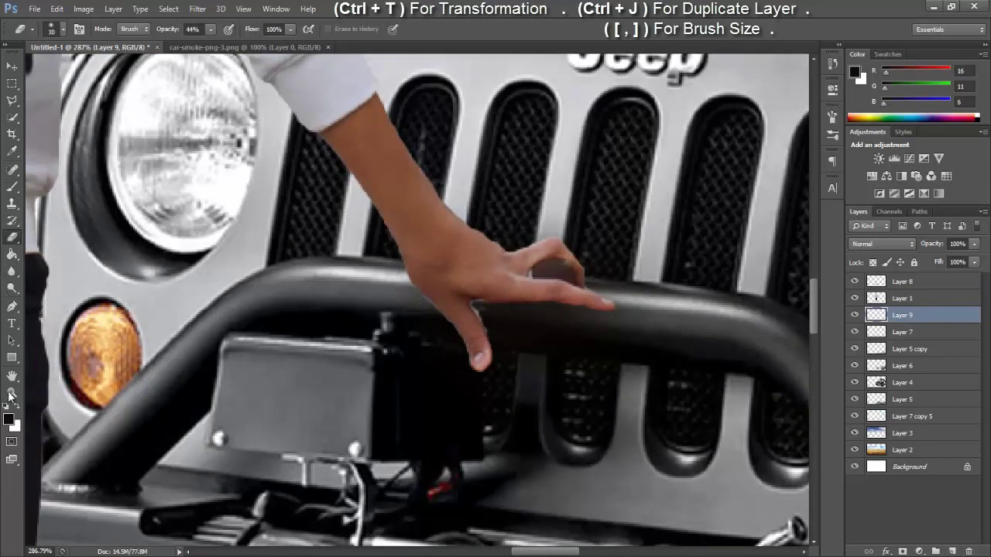
pyautogui.moveTo(511, 291); pyautogui.dragTo(599, 309)
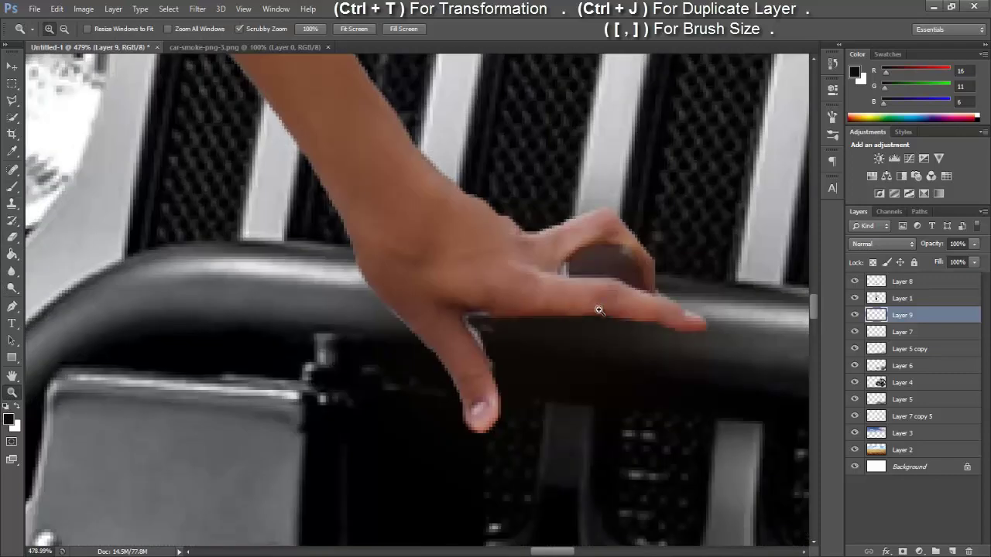
# - Erase on Layer 1, then paint shadow on Layer 8 under and along the fingers
pyautogui.click(899, 300)
pyautogui.click(13, 238)
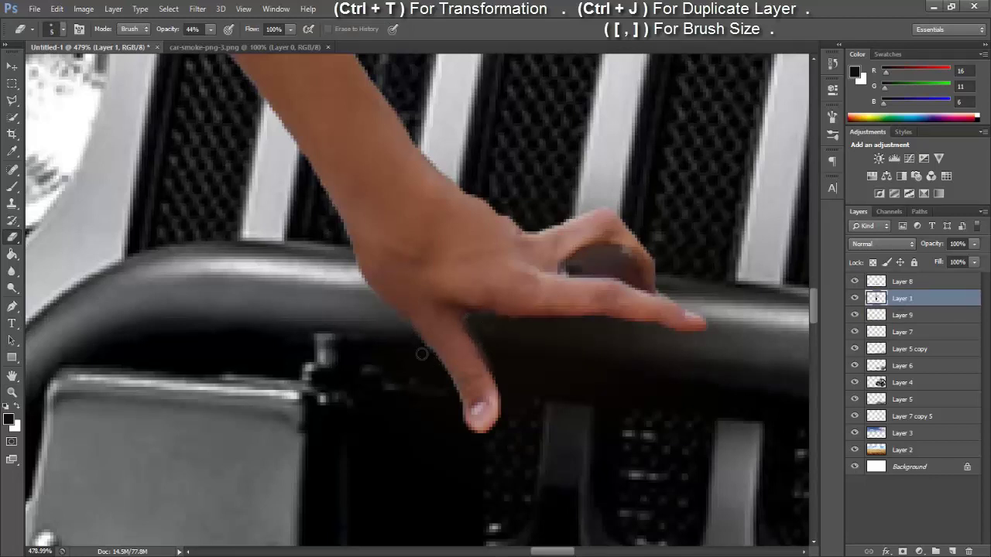
pyautogui.click(933, 284)
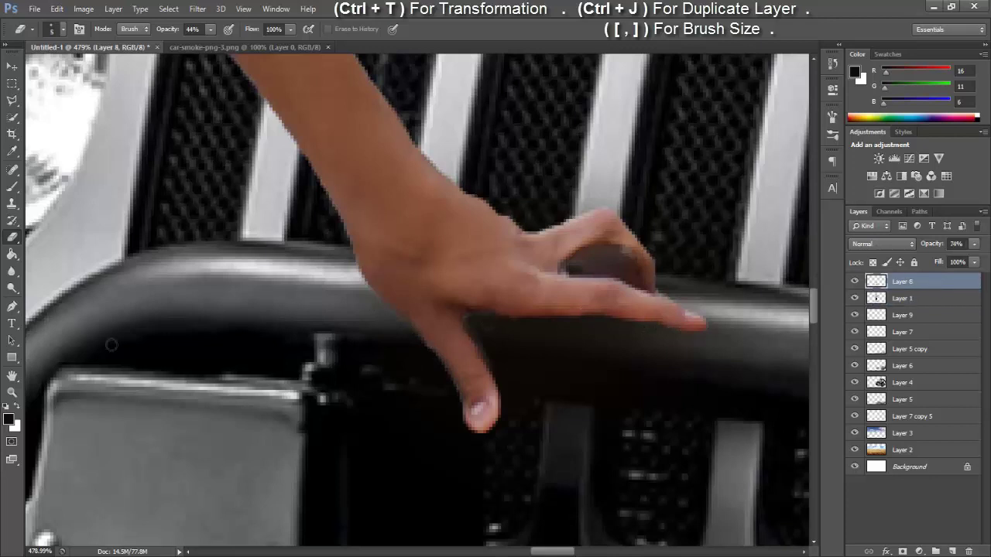
pyautogui.click(12, 187)
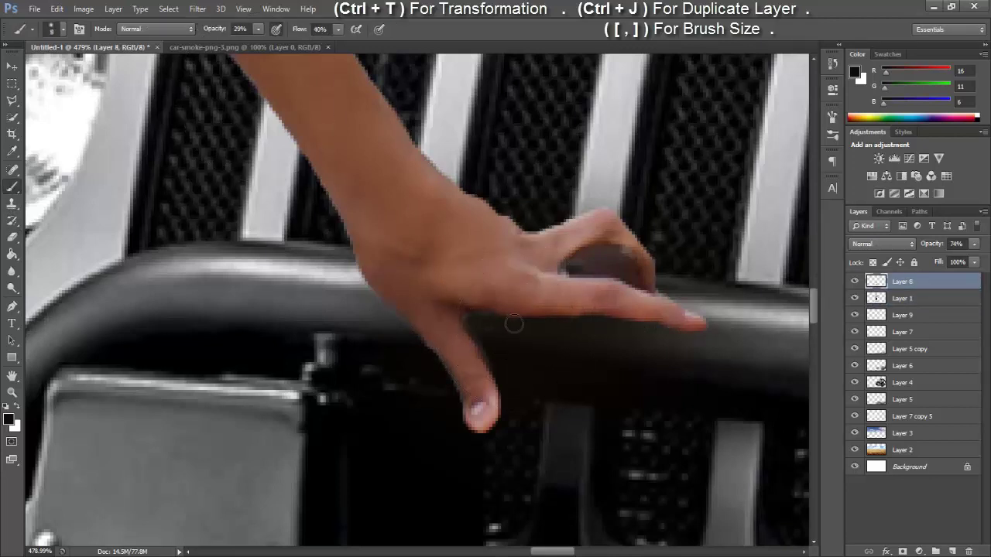
pyautogui.moveTo(581, 329)
pyautogui.mouseDown()
pyautogui.moveTo(524, 302)
pyautogui.moveTo(672, 322)
pyautogui.mouseUp()
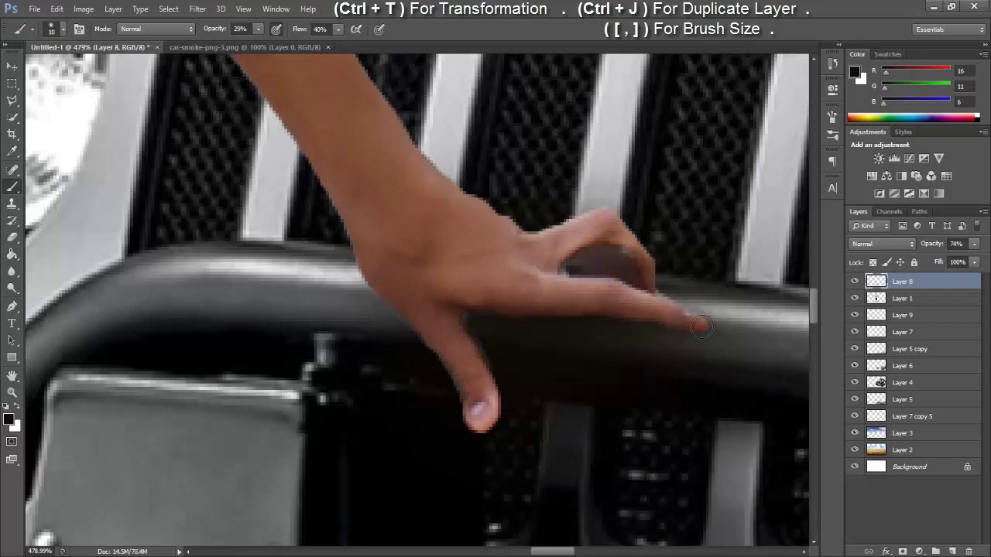
pyautogui.moveTo(595, 268); pyautogui.dragTo(560, 271)
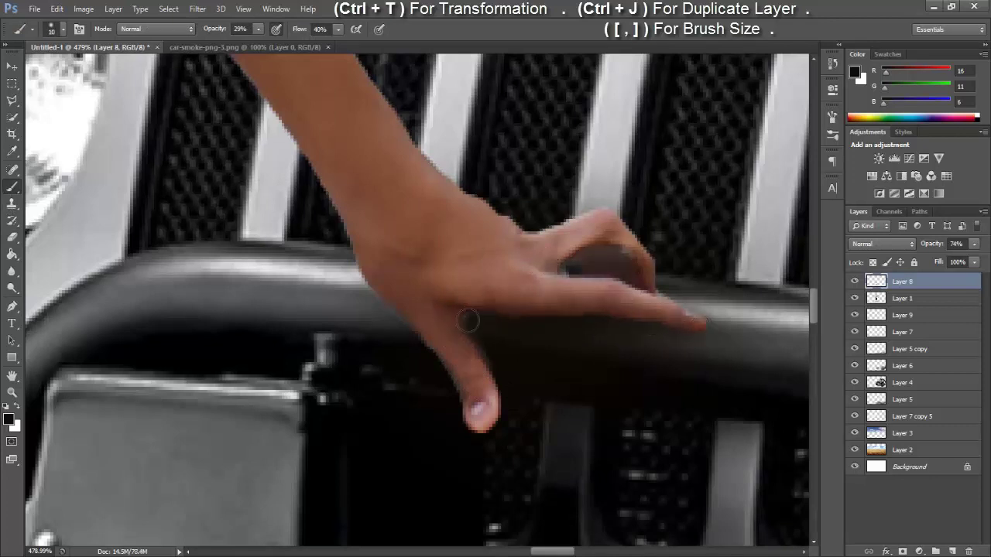
pyautogui.moveTo(468, 320); pyautogui.dragTo(494, 400)
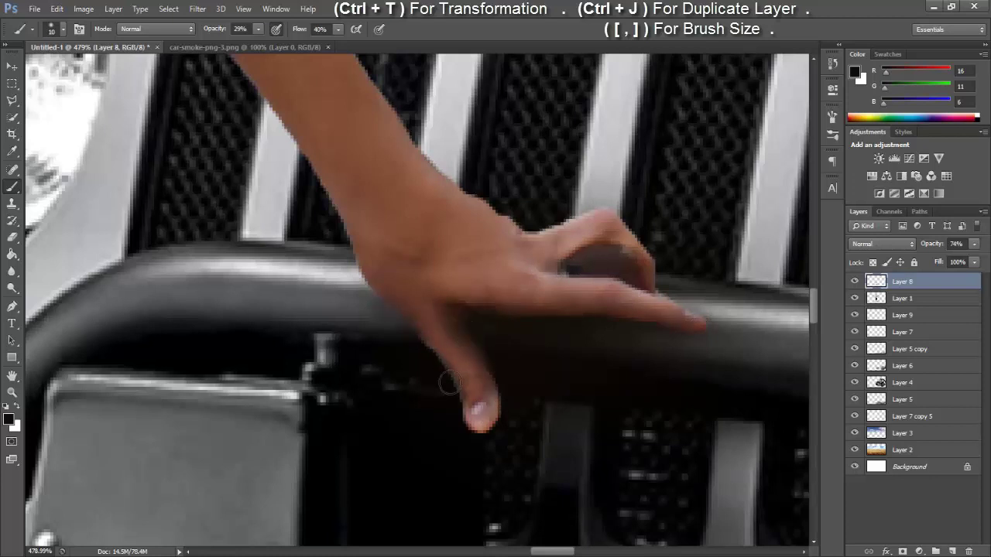
# - Deepen shadows at the fingertip, finger base, between fingers and beside the index finger
pyautogui.moveTo(486, 413); pyautogui.dragTo(472, 428)
pyautogui.moveTo(512, 352); pyautogui.dragTo(504, 314)
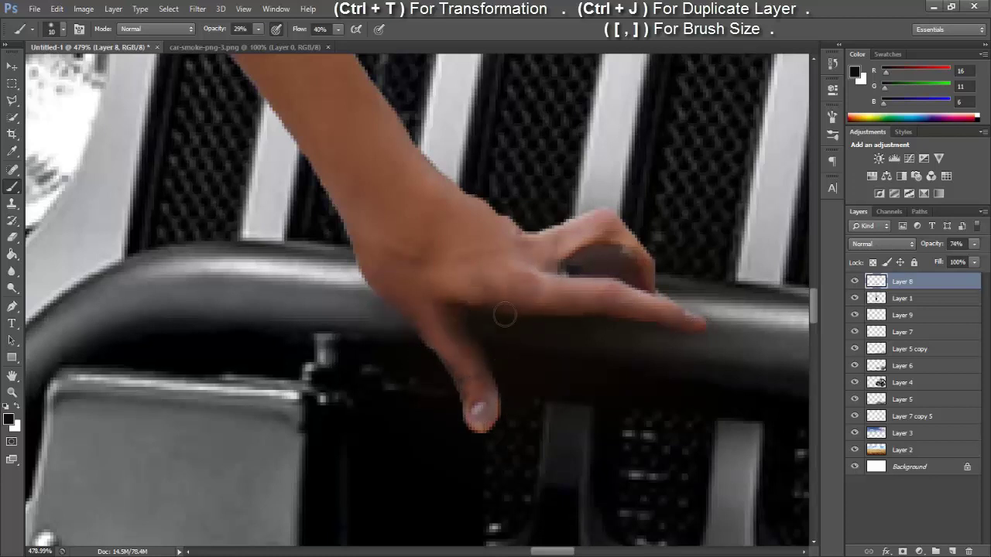
pyautogui.moveTo(585, 265); pyautogui.dragTo(562, 250)
pyautogui.moveTo(659, 286); pyautogui.dragTo(679, 334)
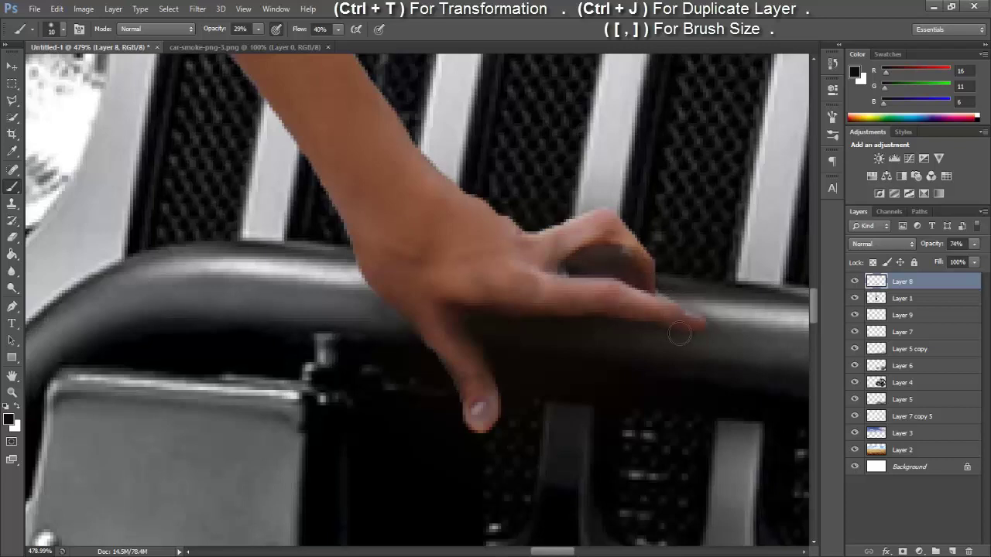
pyautogui.click(12, 391)
pyautogui.moveTo(310, 331); pyautogui.dragTo(364, 327)
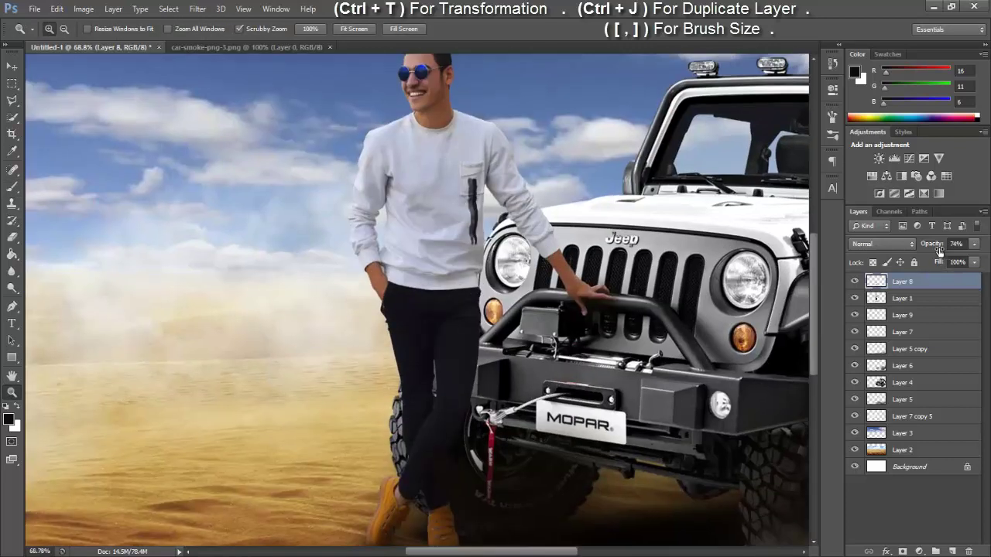
# - Lower the shadow layers' opacity, setting Layer 9 to 61%, and add a new Layer 10
pyautogui.moveTo(939, 249); pyautogui.dragTo(946, 260)
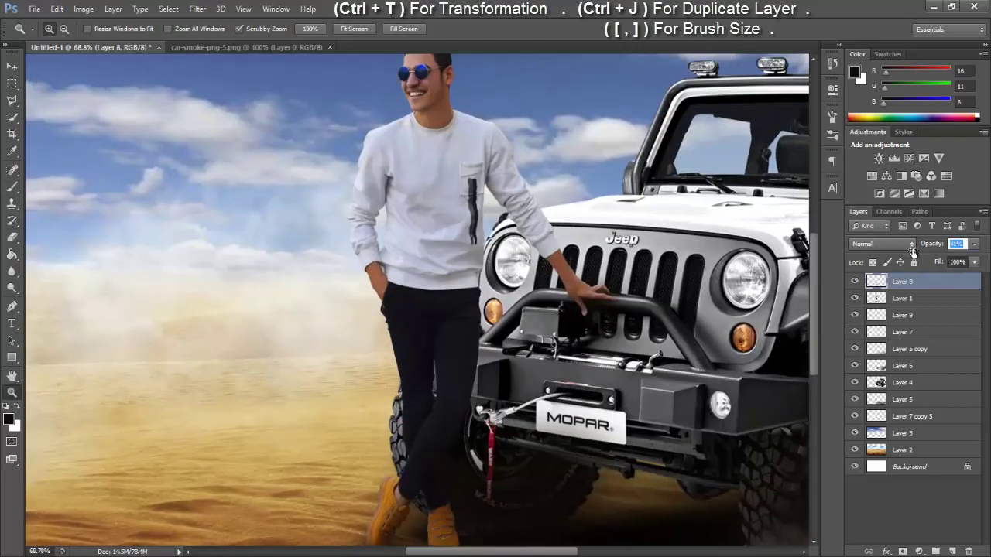
pyautogui.click(907, 316)
pyautogui.press('Return')
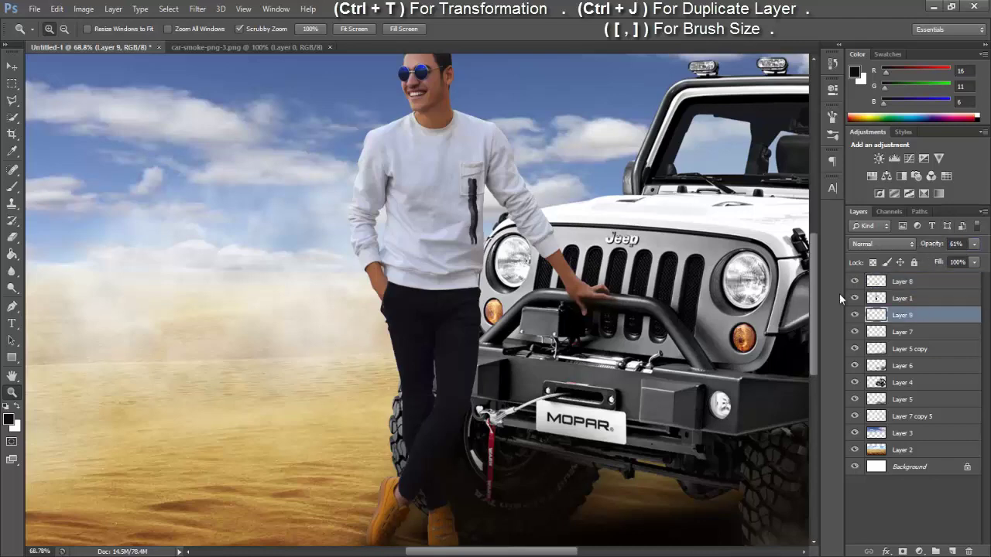
pyautogui.hotkey('ctrl', '-')
pyautogui.hotkey('ctrl', '-')
pyautogui.hotkey('ctrl', '-')
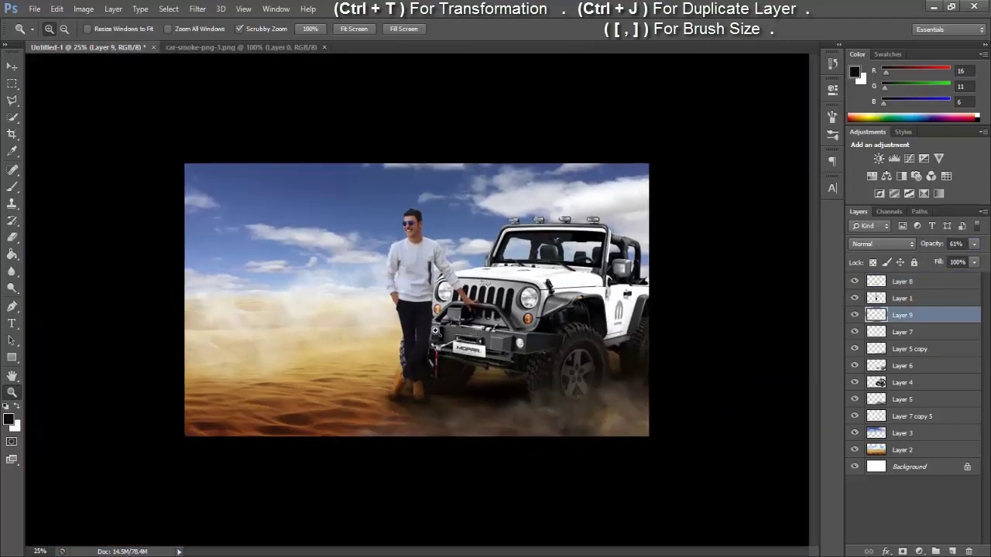
pyautogui.moveTo(472, 323); pyautogui.dragTo(507, 330)
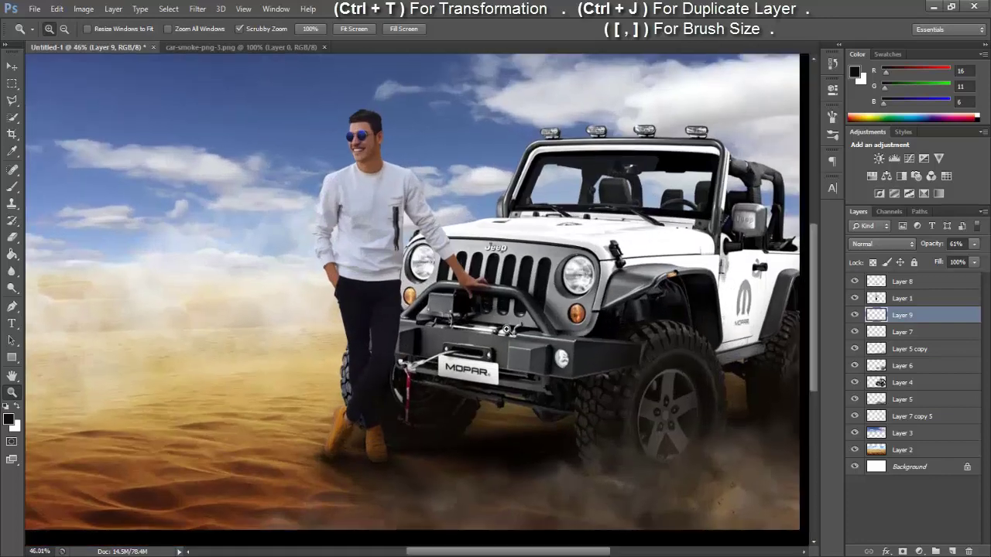
pyautogui.click(953, 551)
# - Paint broad black shadows under the bumper and wheels on Layer 10 with a size-175 brush
pyautogui.click(12, 190)
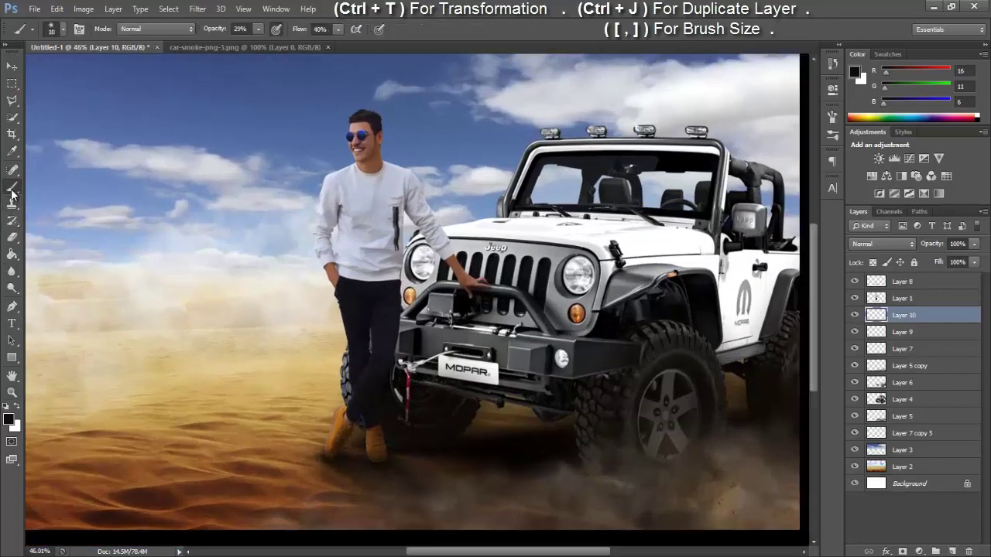
pyautogui.press(']')
pyautogui.press(']')
pyautogui.press(']')
pyautogui.moveTo(402, 364); pyautogui.dragTo(430, 341)
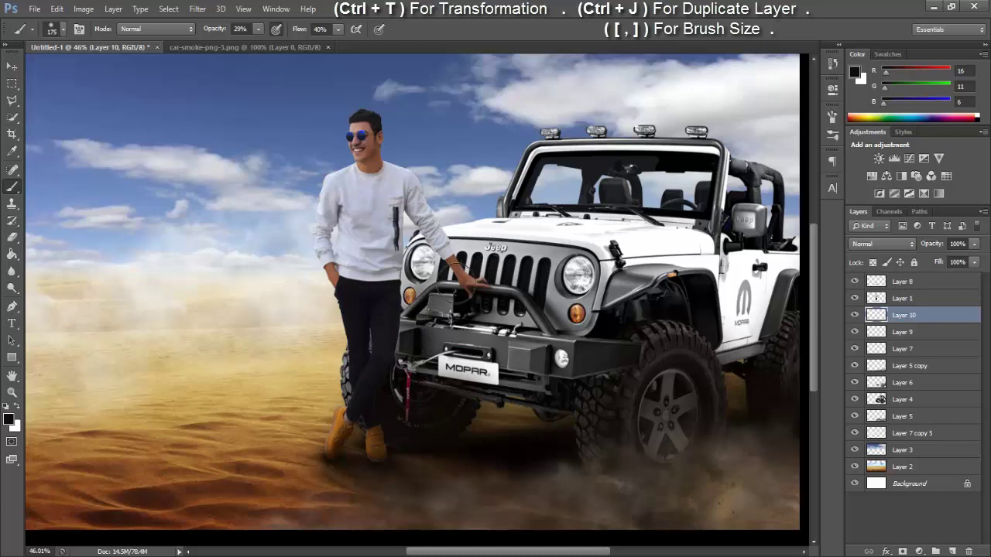
pyautogui.moveTo(469, 302)
pyautogui.mouseDown()
pyautogui.moveTo(428, 267)
pyautogui.moveTo(473, 256)
pyautogui.mouseUp()
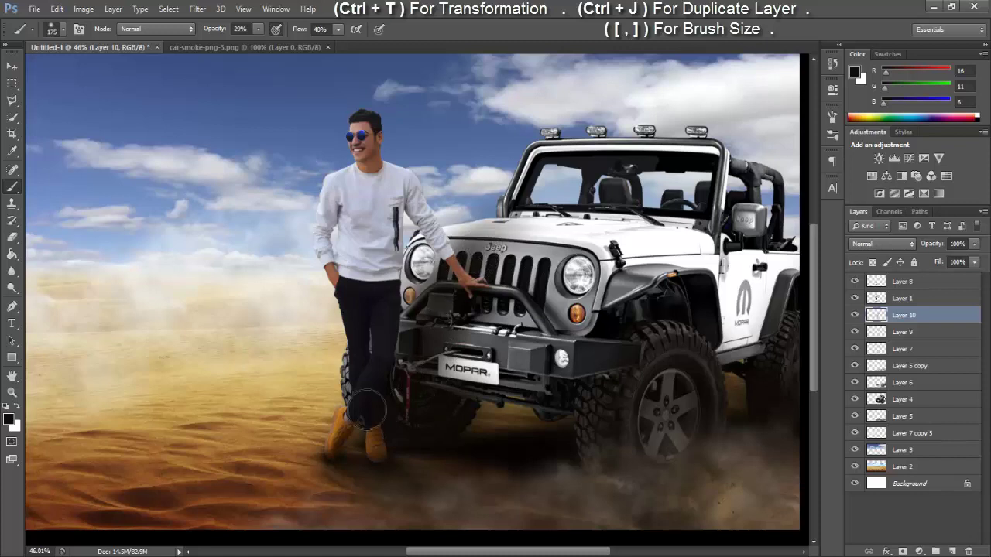
pyautogui.click(12, 393)
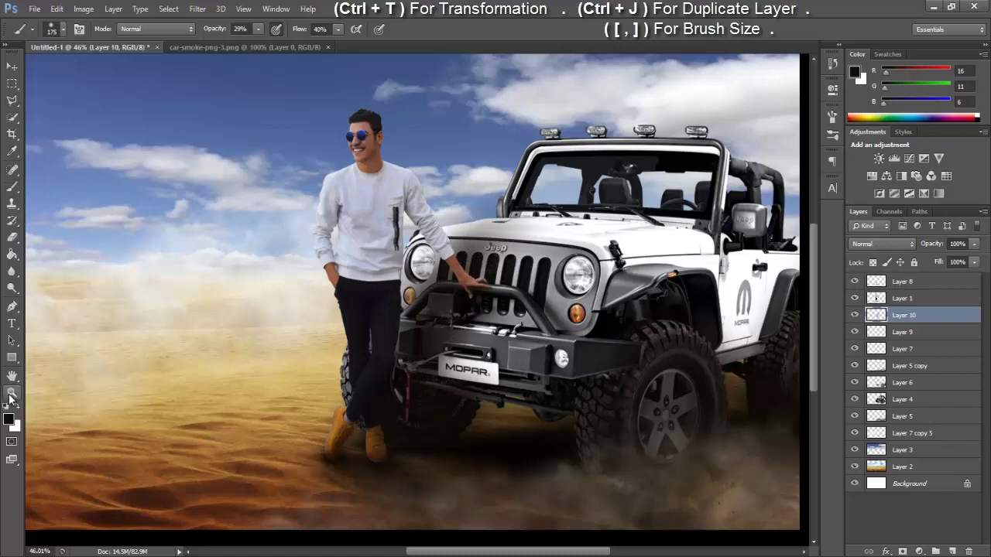
pyautogui.moveTo(511, 350)
pyautogui.mouseDown()
pyautogui.moveTo(462, 350)
pyautogui.moveTo(504, 342)
pyautogui.mouseUp()
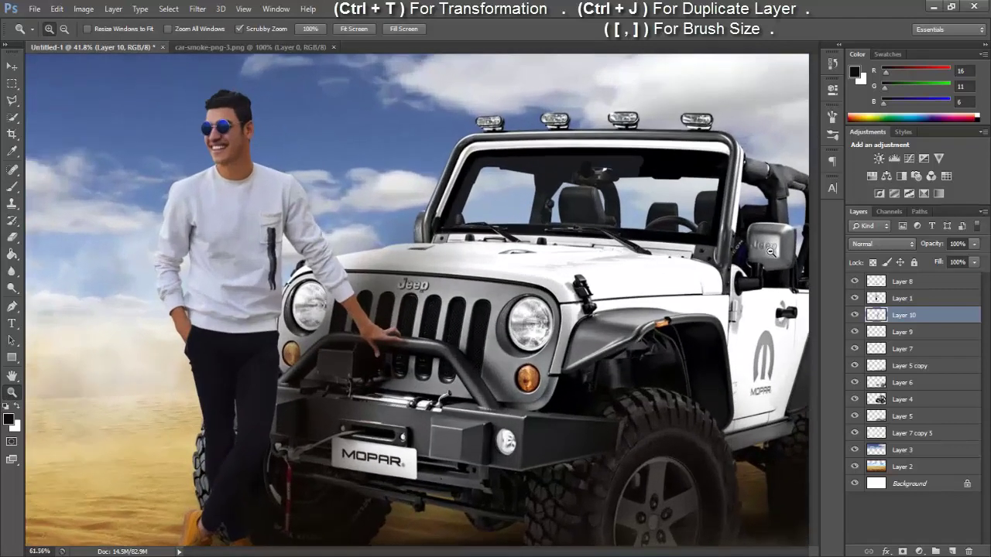
pyautogui.moveTo(712, 248); pyautogui.dragTo(770, 251)
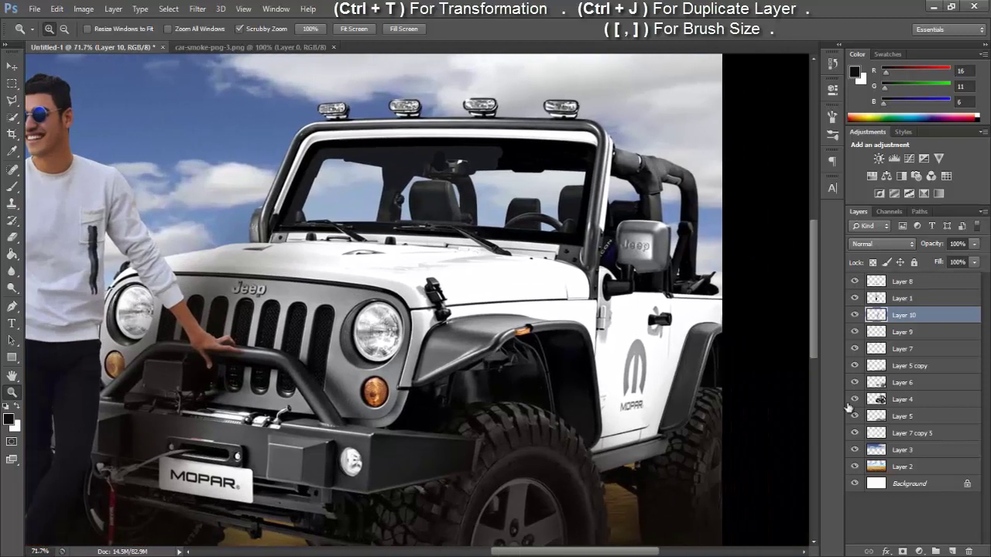
# - Soften the jeep's edges on Layer 4 with an enlarged brush at 98% strength
pyautogui.click(898, 399)
pyautogui.click(12, 271)
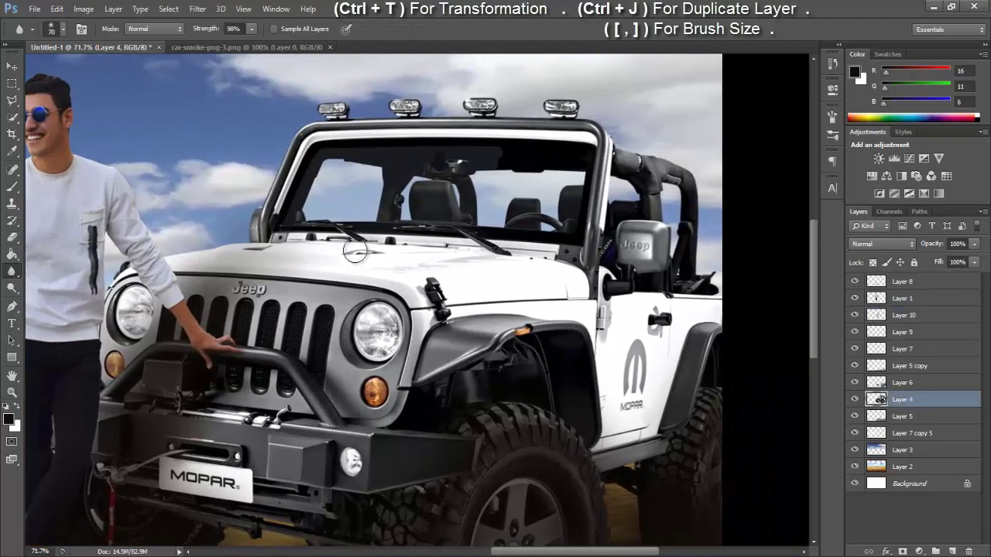
pyautogui.press(']')
pyautogui.press(']')
pyautogui.press(']')
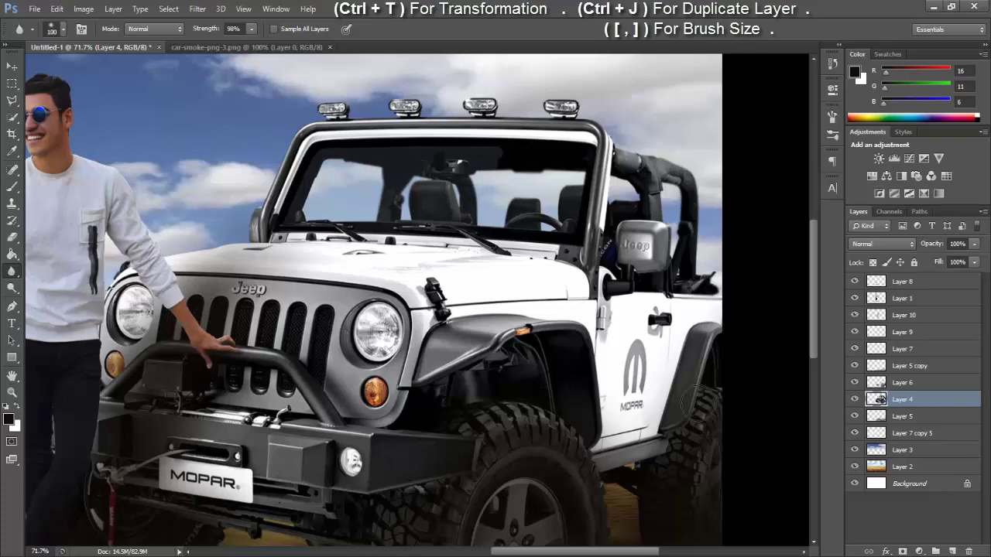
pyautogui.scroll(-3, 701, 519)
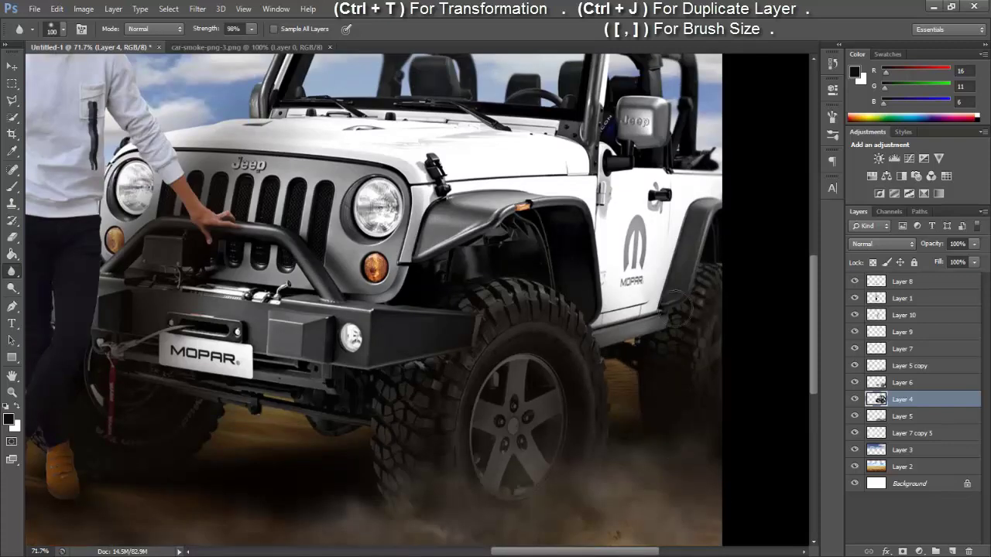
pyautogui.scroll(5, 705, 155)
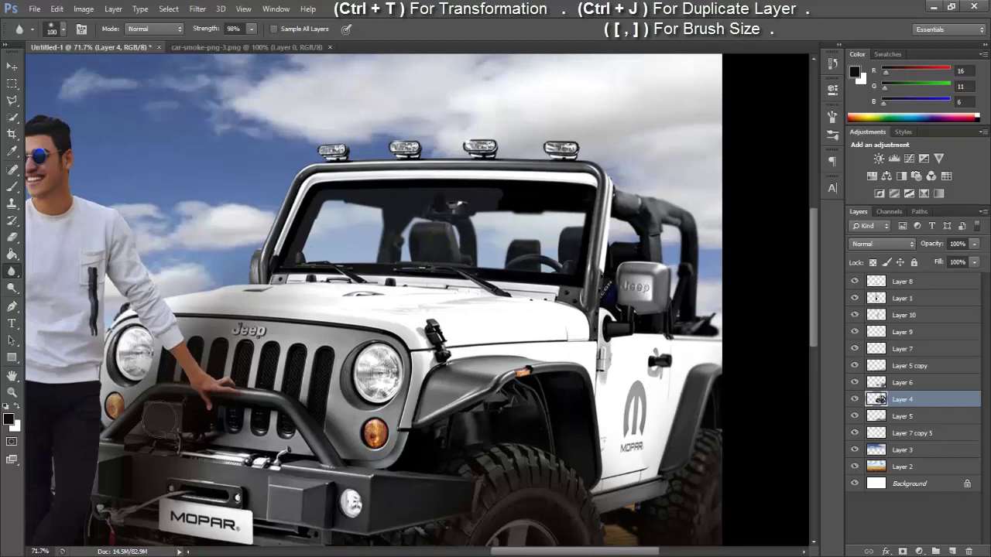
pyautogui.scroll(-4, 631, 329)
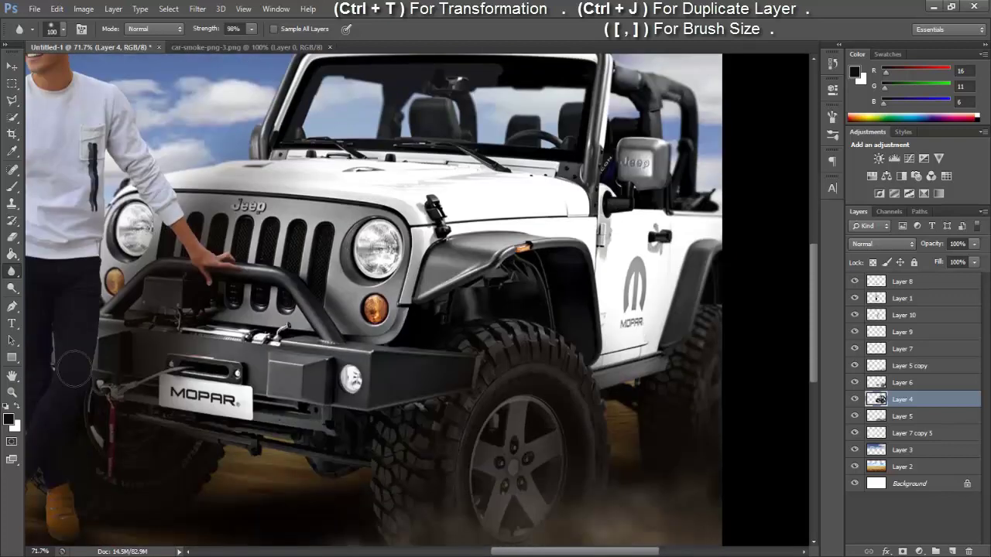
pyautogui.hscroll(-7, 310, 349)
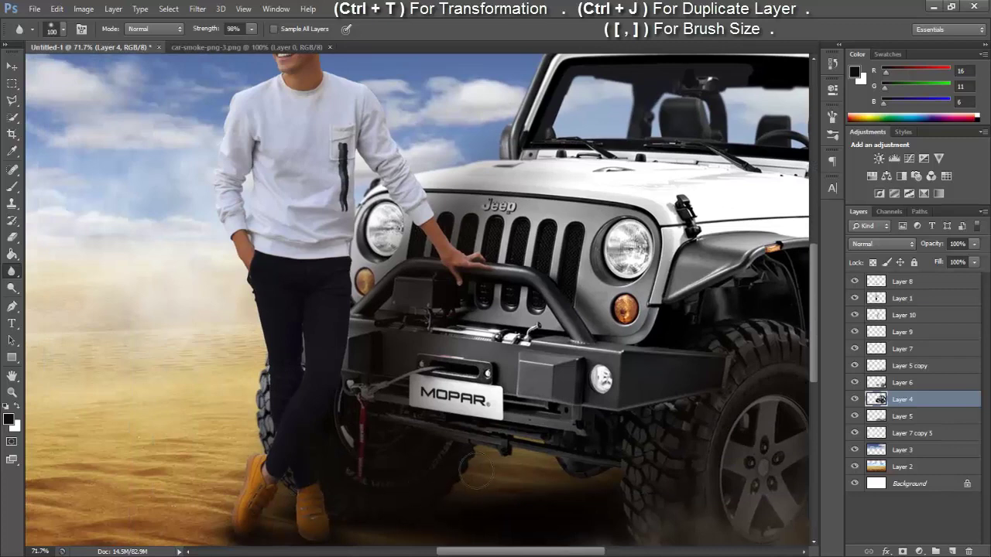
pyautogui.scroll(-3, 656, 487)
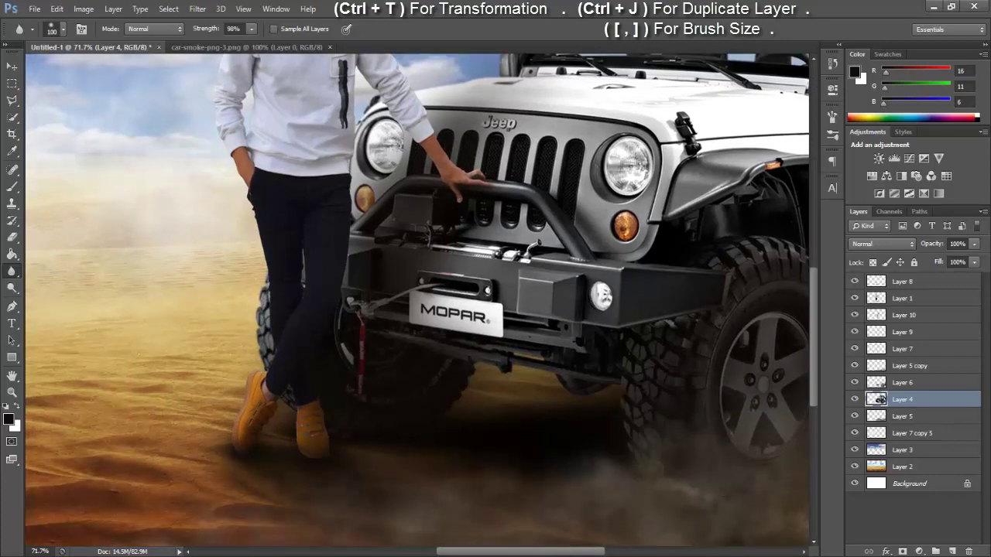
pyautogui.hscroll(7, 620, 401)
# - Zoom out to see the whole composite and briefly check the car-smoke document
pyautogui.press('z')
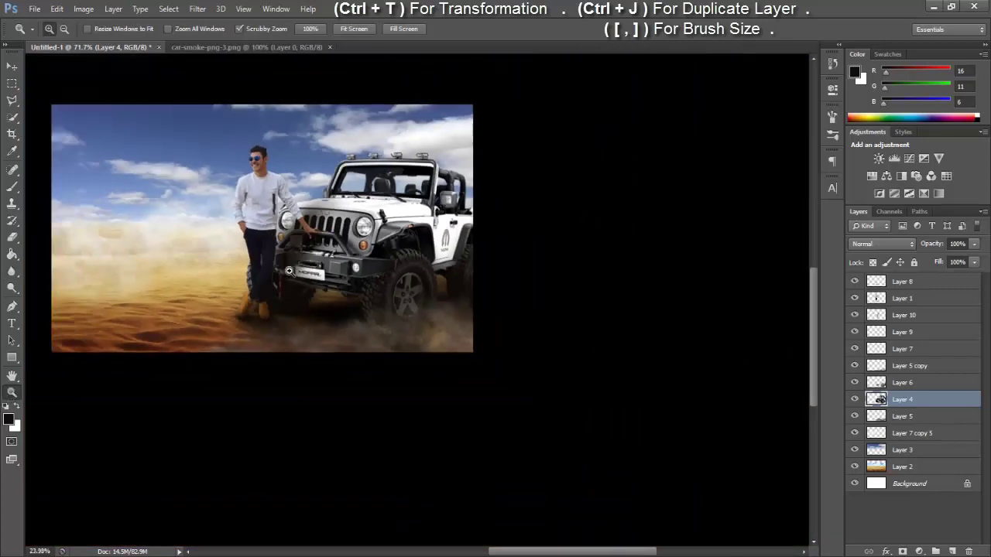
pyautogui.moveTo(588, 263)
pyautogui.mouseDown()
pyautogui.moveTo(525, 261)
pyautogui.moveTo(447, 310)
pyautogui.mouseUp()
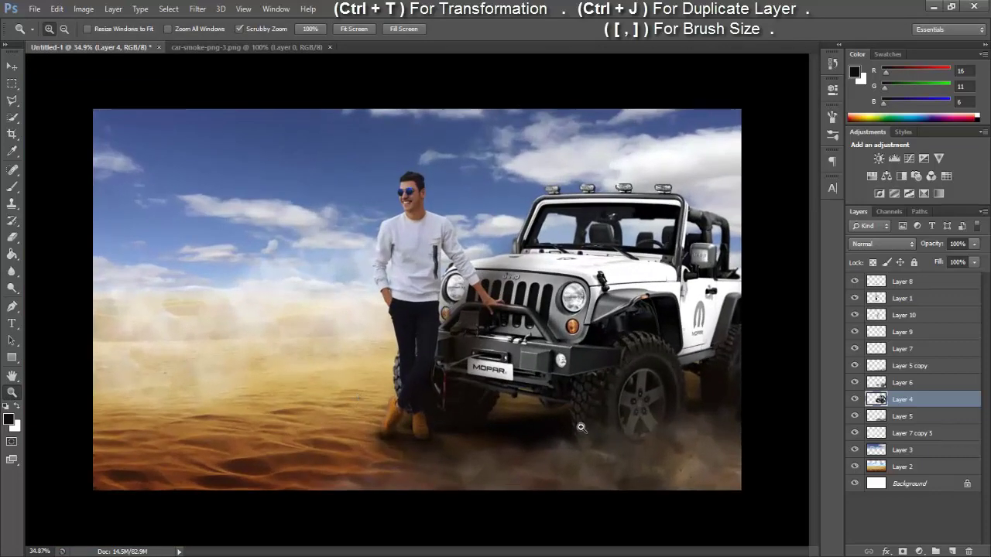
pyautogui.click(183, 49)
pyautogui.click(90, 47)
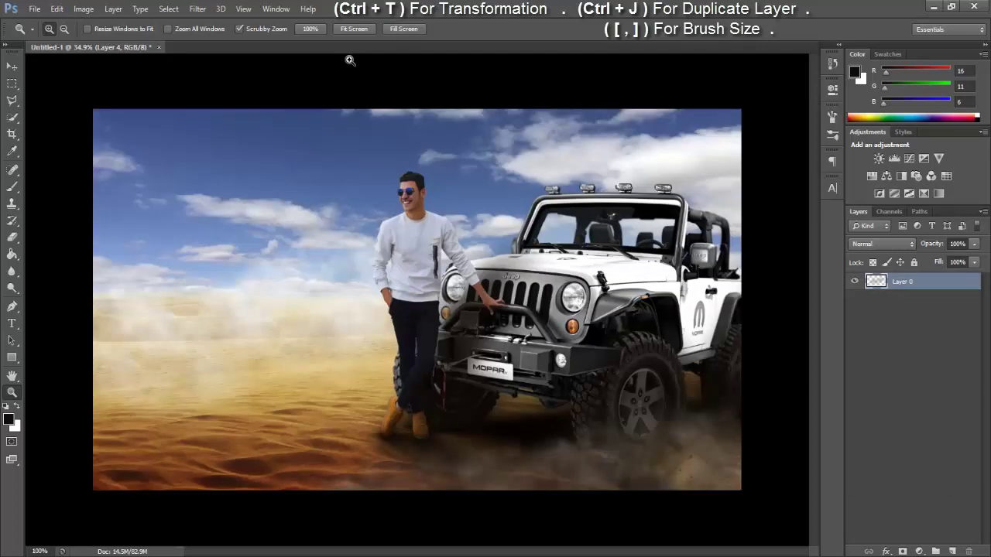
# - Open smoke_PNG55230 from the Mani Skull folder and drag it into the composite as the top layer
pyautogui.click(35, 9)
pyautogui.click(46, 35)
pyautogui.click(351, 190)
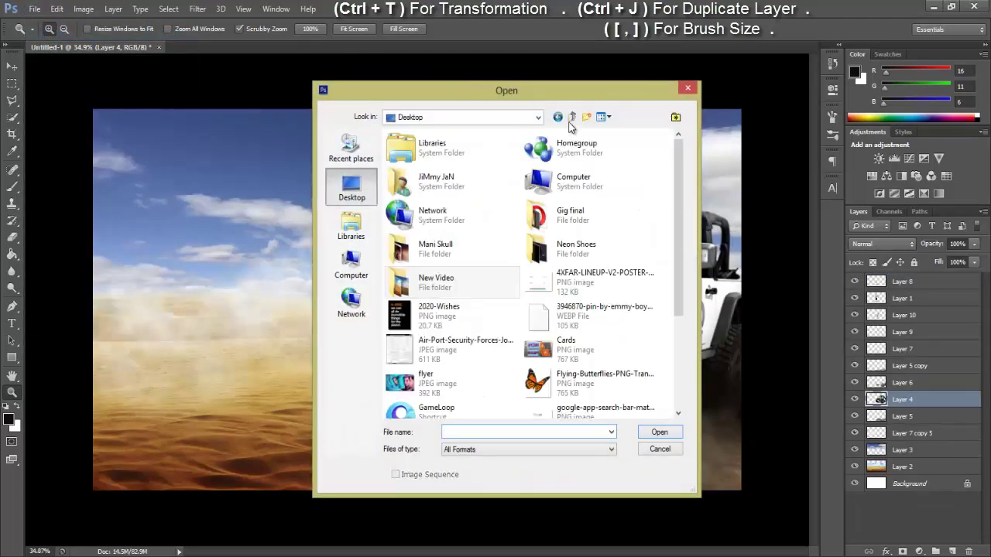
pyautogui.doubleClick(495, 273)
pyautogui.click(496, 259)
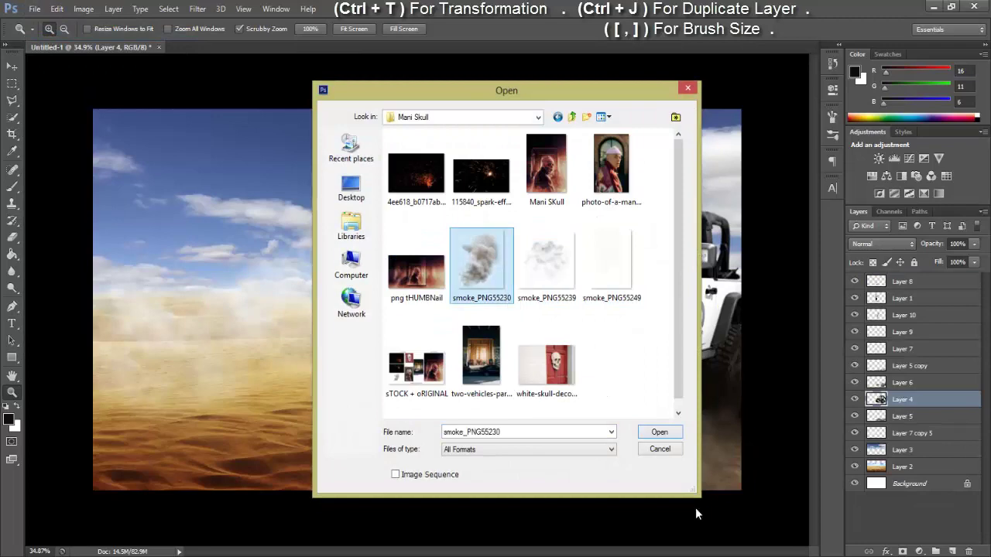
pyautogui.click(666, 435)
pyautogui.press('v')
pyautogui.moveTo(383, 257)
pyautogui.mouseDown()
pyautogui.moveTo(271, 358)
pyautogui.moveTo(285, 370)
pyautogui.mouseUp()
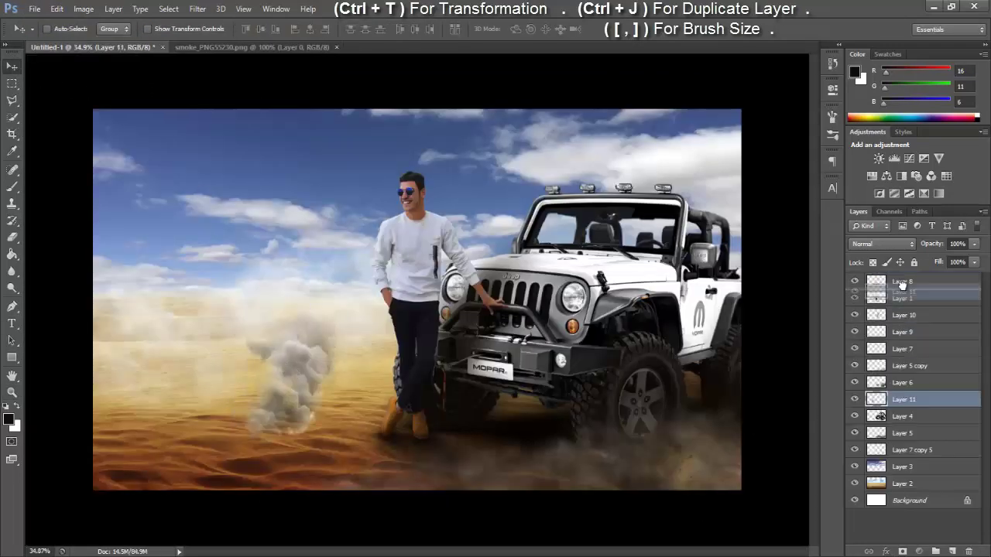
pyautogui.moveTo(891, 385); pyautogui.dragTo(891, 280)
# - Rotate the smoke about 42°, enlarge it, lower its opacity and place it over the lower-left sand
pyautogui.hotkey('ctrl', 't')
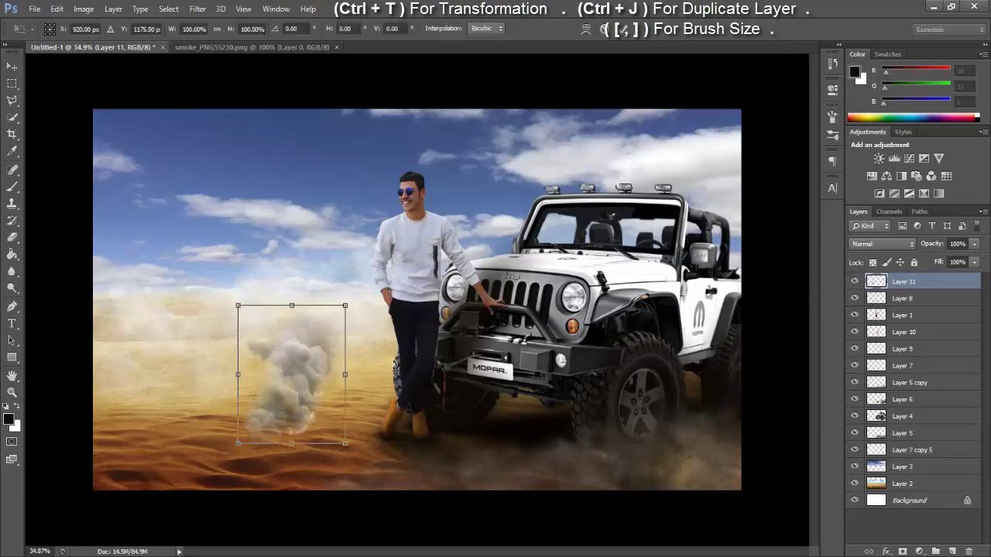
pyautogui.moveTo(250, 293)
pyautogui.mouseDown()
pyautogui.moveTo(376, 354)
pyautogui.moveTo(387, 461)
pyautogui.mouseUp()
pyautogui.moveTo(166, 401)
pyautogui.mouseDown()
pyautogui.moveTo(148, 425)
pyautogui.moveTo(229, 451)
pyautogui.mouseUp()
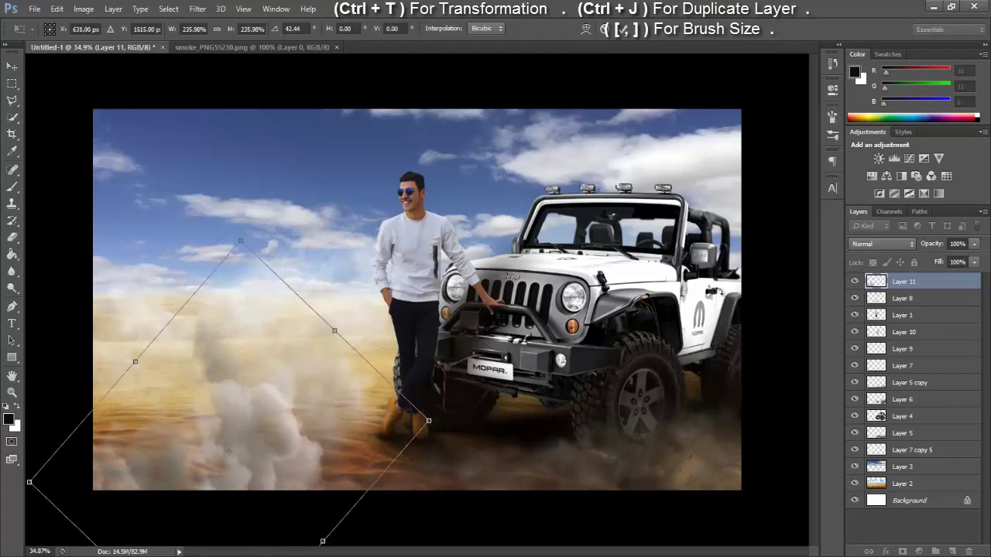
pyautogui.moveTo(921, 244); pyautogui.dragTo(936, 243)
pyautogui.moveTo(290, 431); pyautogui.dragTo(207, 463)
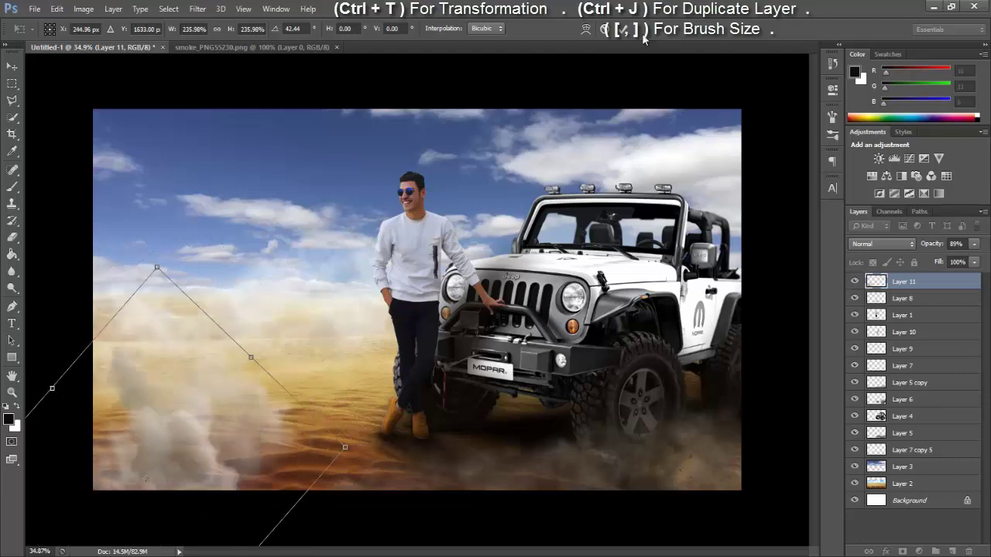
pyautogui.press('Return')
pyautogui.click(84, 9)
pyautogui.moveTo(101, 42)
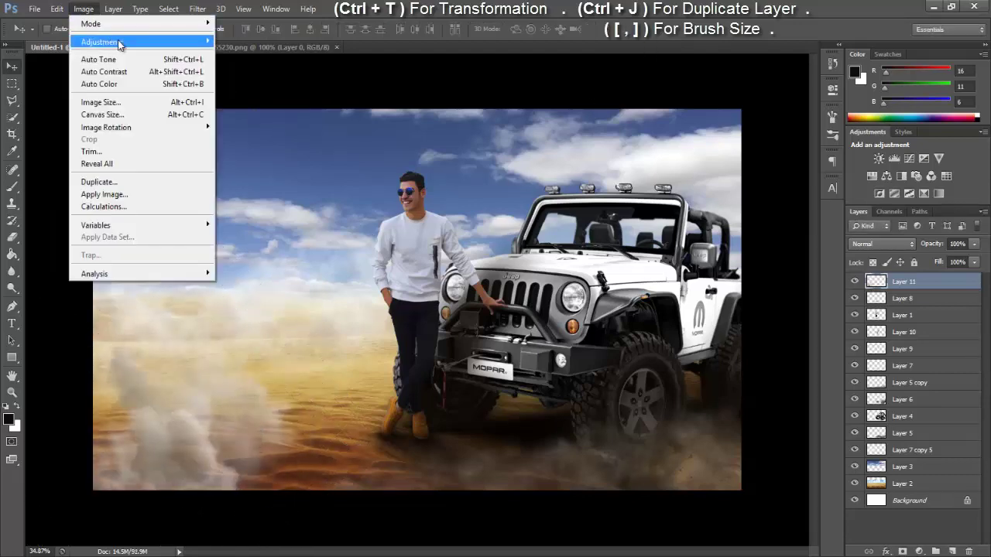
# - Brighten the smoke with Brightness/Contrast, lower its opacity and reposition it lower left
pyautogui.click(247, 42)
pyautogui.moveTo(753, 169); pyautogui.dragTo(758, 172)
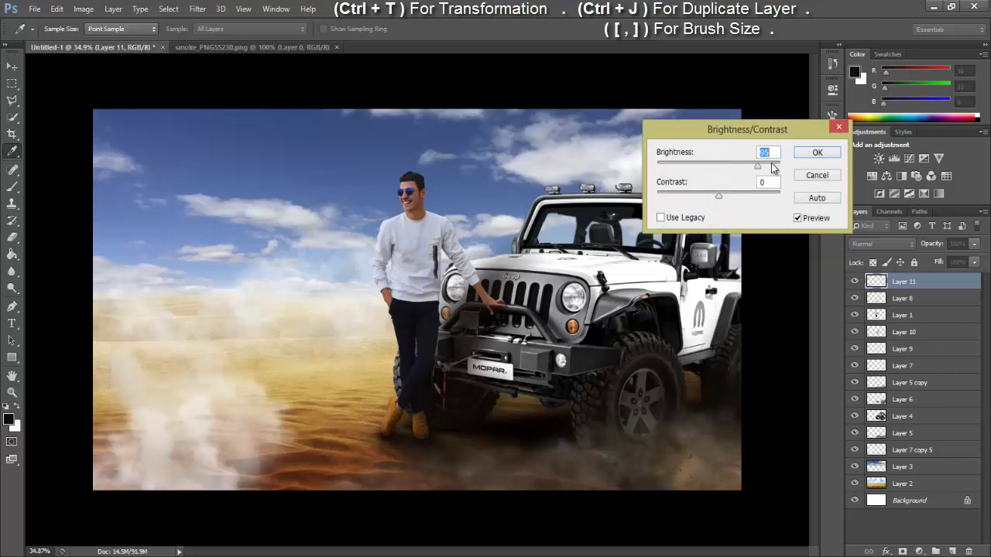
pyautogui.click(817, 153)
pyautogui.moveTo(929, 245); pyautogui.dragTo(916, 245)
pyautogui.moveTo(215, 446); pyautogui.dragTo(163, 470)
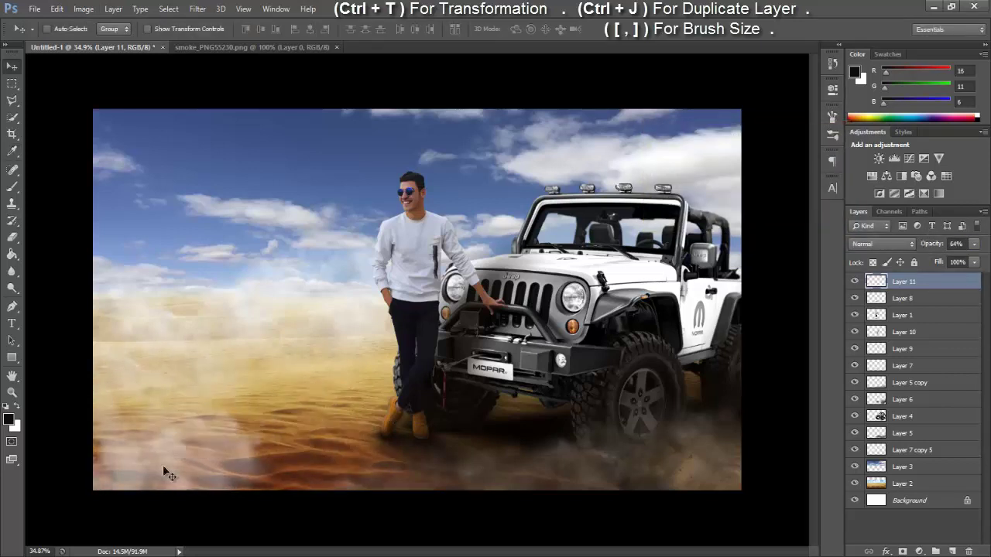
# - Duplicate the smoke twice, spreading faint copies near the man's legs and the Jeep's front at about 13%
pyautogui.hotkey('ctrl', 'j')
pyautogui.moveTo(288, 421); pyautogui.dragTo(320, 401)
pyautogui.moveTo(921, 245); pyautogui.dragTo(909, 248)
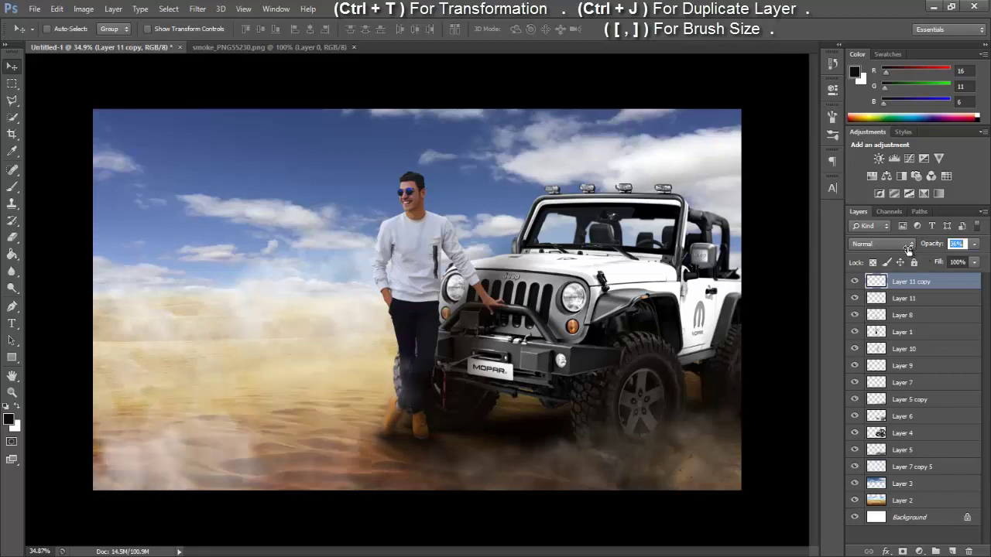
pyautogui.moveTo(446, 393); pyautogui.dragTo(403, 409)
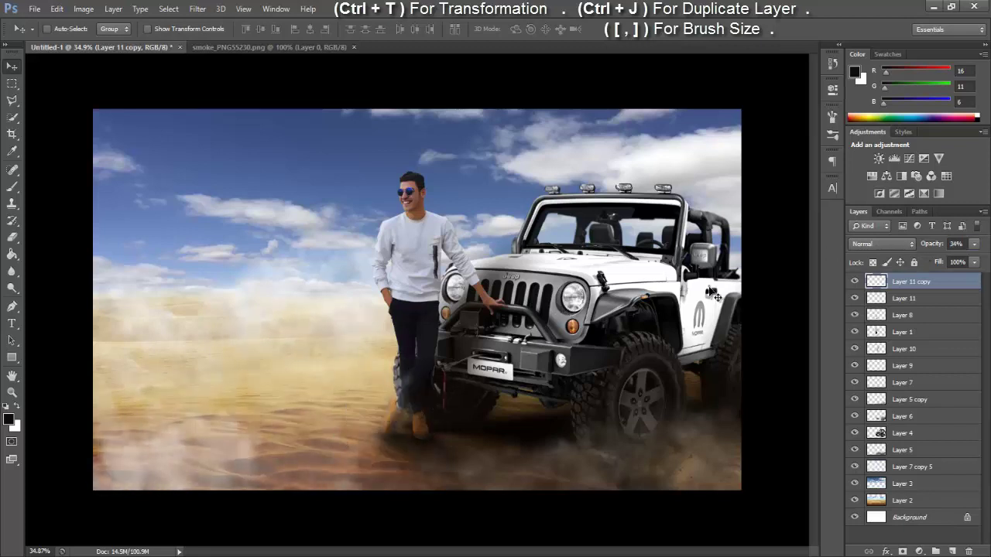
pyautogui.hotkey('ctrl', 'j')
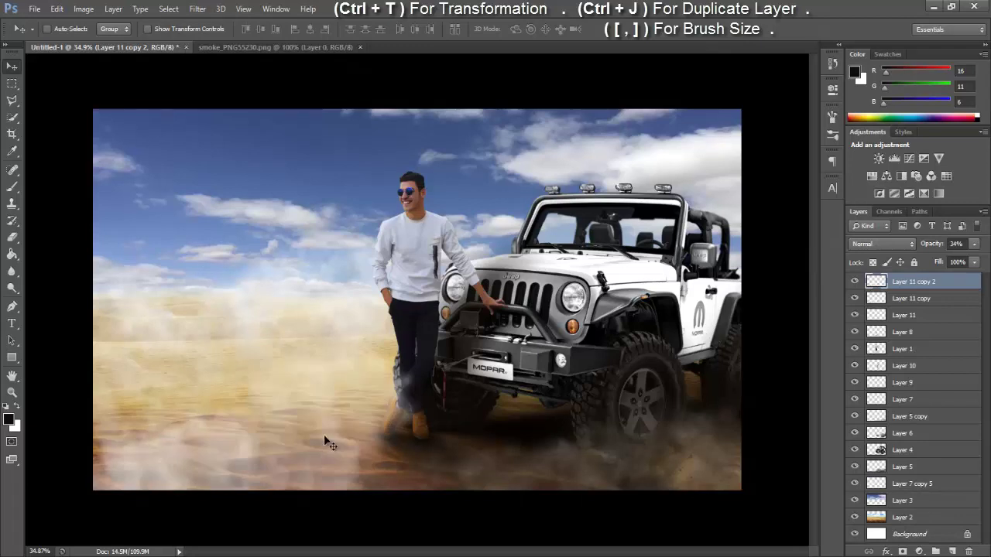
pyautogui.moveTo(333, 457)
pyautogui.mouseDown()
pyautogui.moveTo(511, 480)
pyautogui.moveTo(495, 441)
pyautogui.mouseUp()
pyautogui.moveTo(926, 248); pyautogui.dragTo(920, 246)
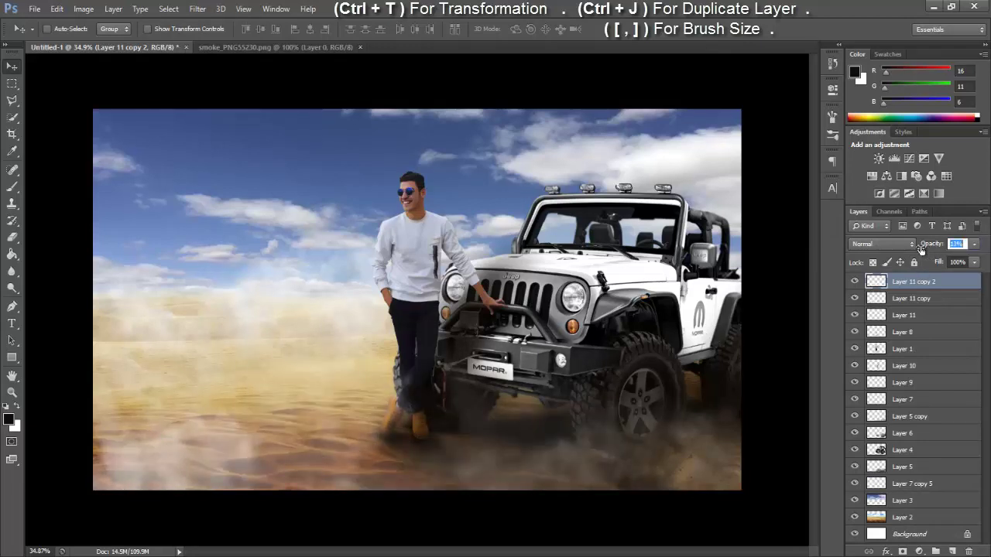
# - Select the three smoke layers and merge them into one layer
pyautogui.keyDown('shift'); pyautogui.click(906, 298); pyautogui.keyUp('shift')
pyautogui.keyDown('shift'); pyautogui.click(904, 315); pyautogui.keyUp('shift')
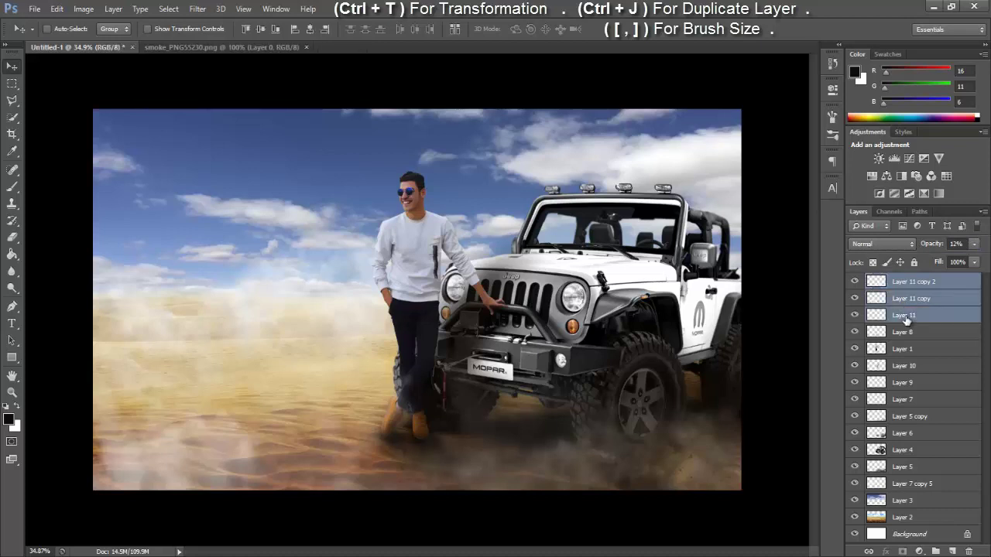
pyautogui.rightClick(906, 313)
pyautogui.click(770, 352)
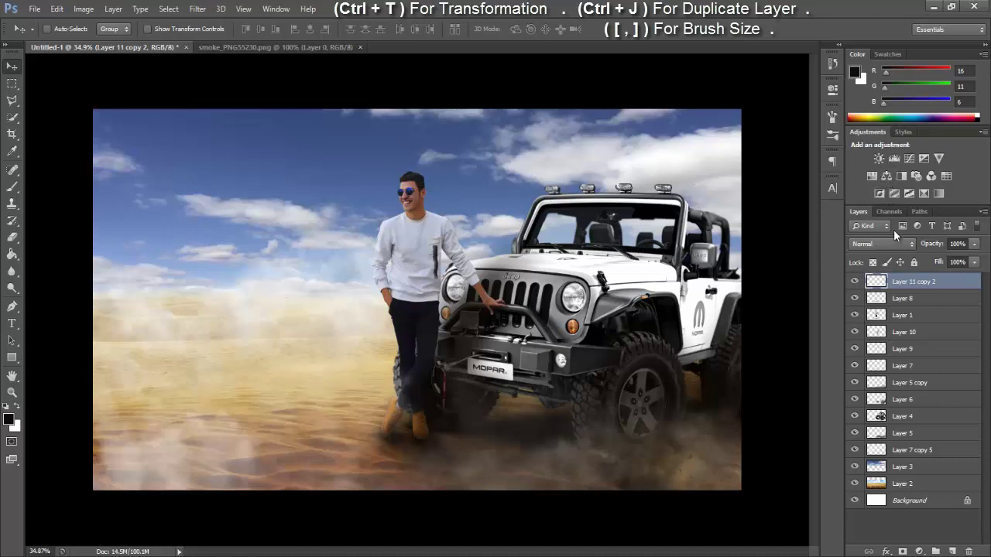
# - Add a Hue/Saturation layer desaturating the sky's blues and setting yellows to hue -7, saturation +5
pyautogui.click(880, 181)
pyautogui.click(656, 137)
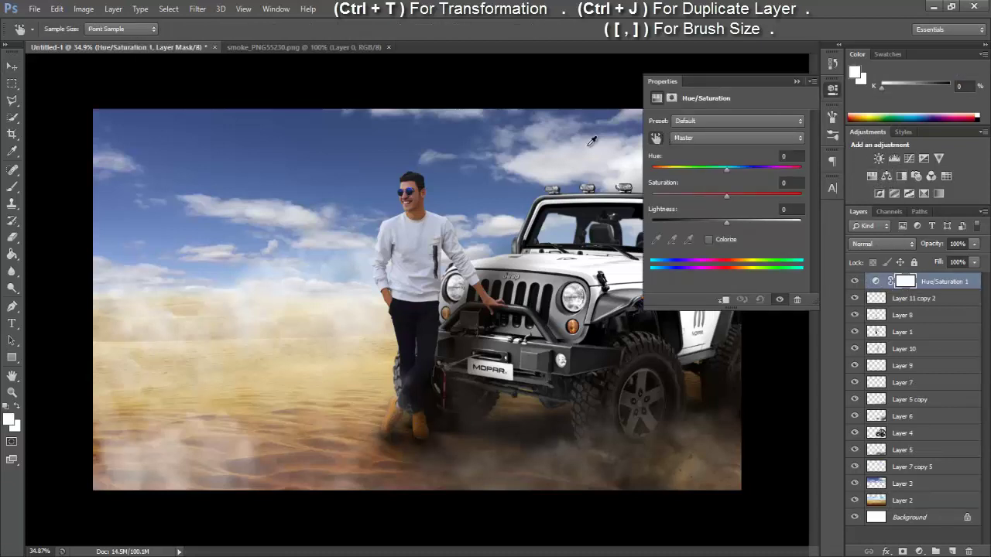
pyautogui.moveTo(372, 162); pyautogui.dragTo(335, 160)
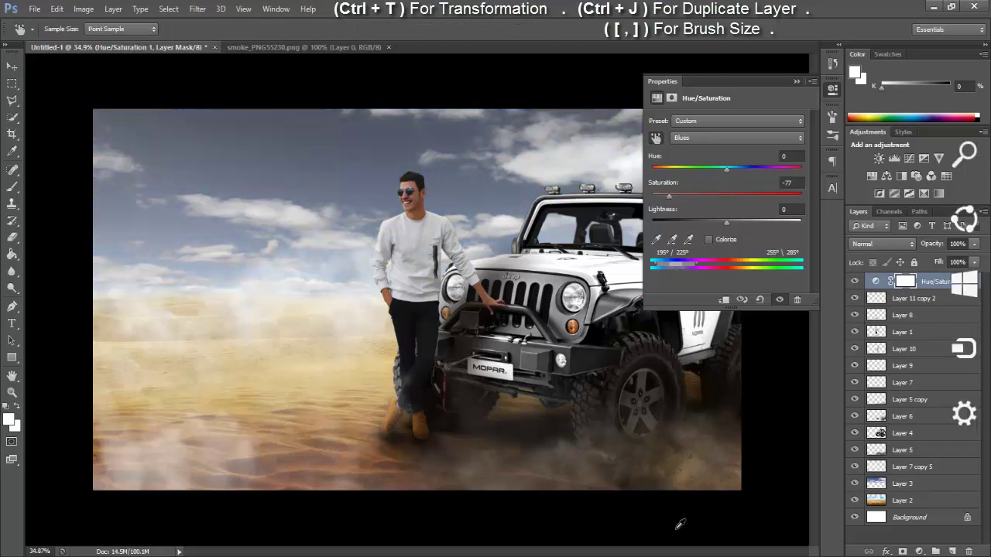
pyautogui.moveTo(233, 261); pyautogui.dragTo(212, 275)
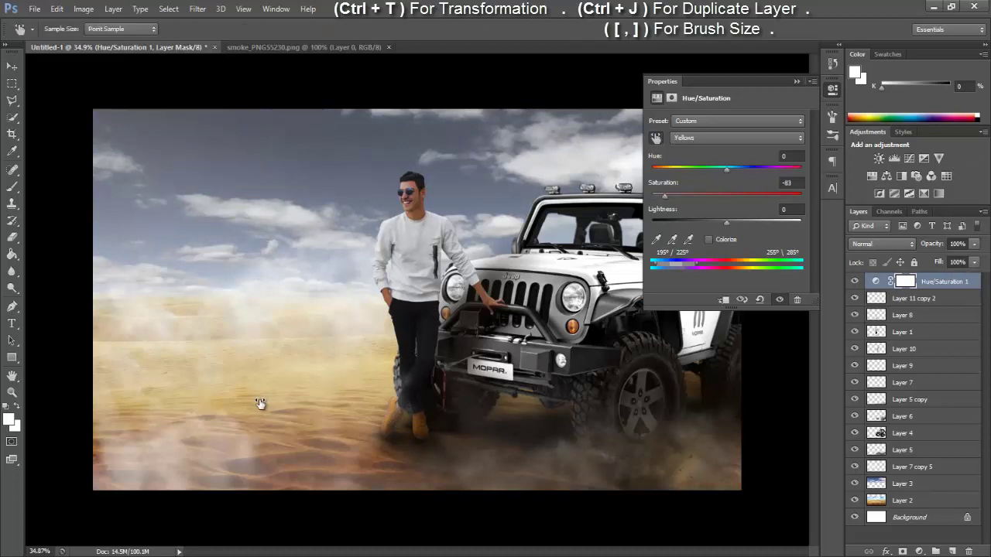
pyautogui.moveTo(260, 403)
pyautogui.mouseDown()
pyautogui.moveTo(316, 403)
pyautogui.moveTo(268, 402)
pyautogui.mouseUp()
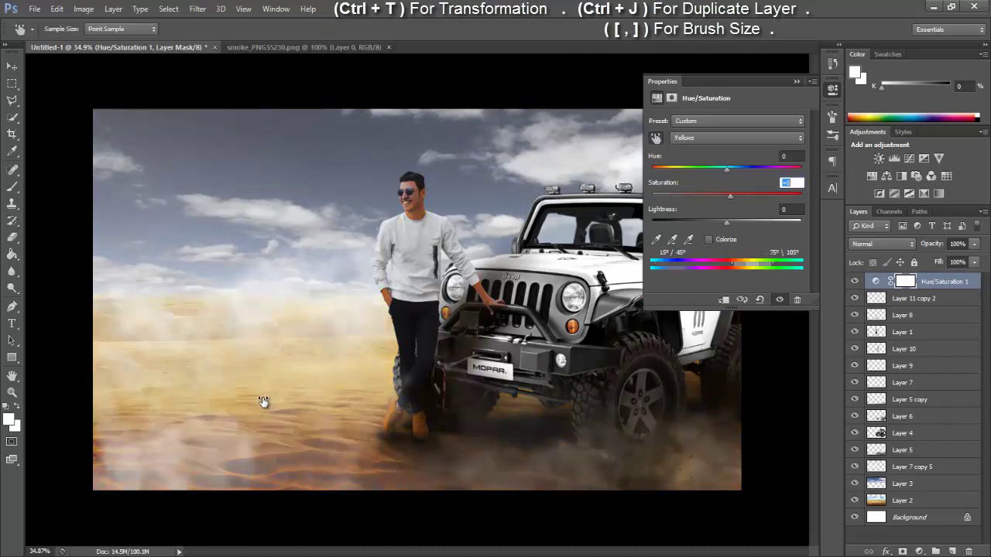
pyautogui.moveTo(727, 168); pyautogui.dragTo(722, 168)
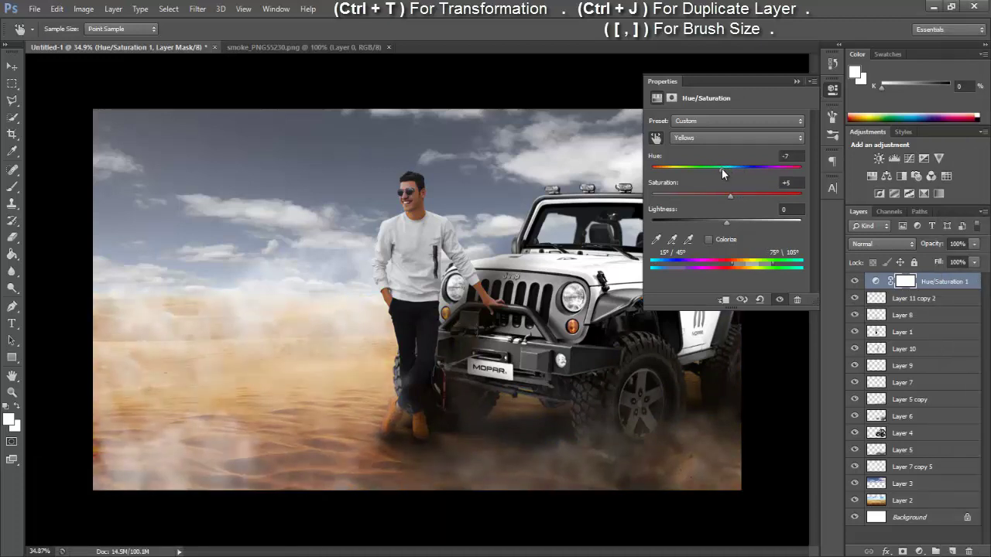
pyautogui.click(795, 81)
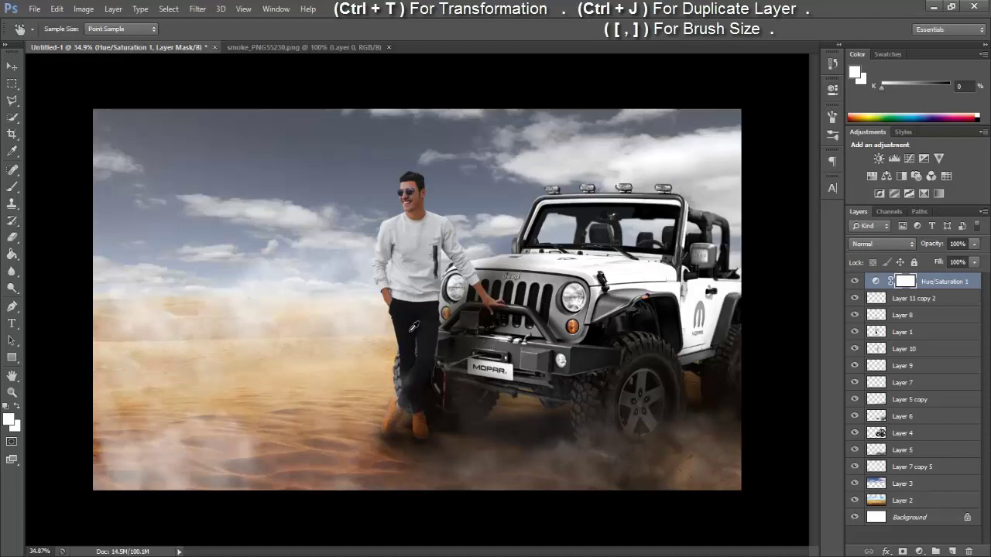
pyautogui.click(937, 298)
# - Add a new layer above the merged smoke and dab a soft white glow at 100% brush opacity
pyautogui.press('v')
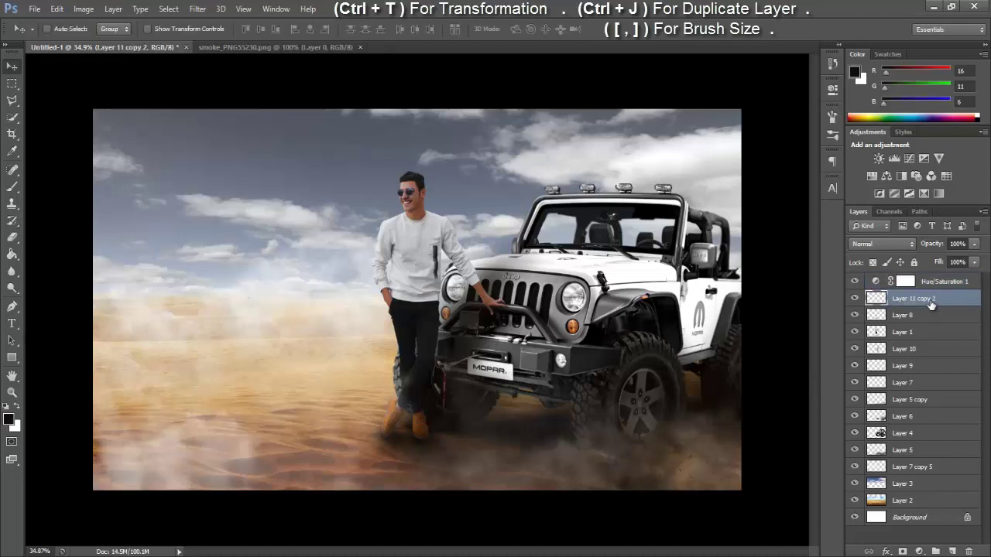
pyautogui.click(933, 282)
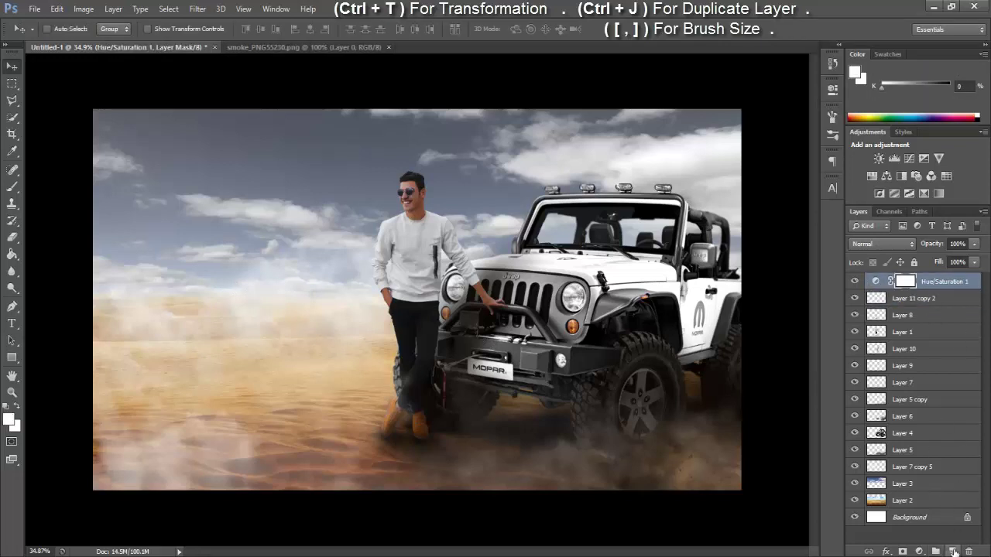
pyautogui.hotkey('alt', '[')
pyautogui.click(952, 551)
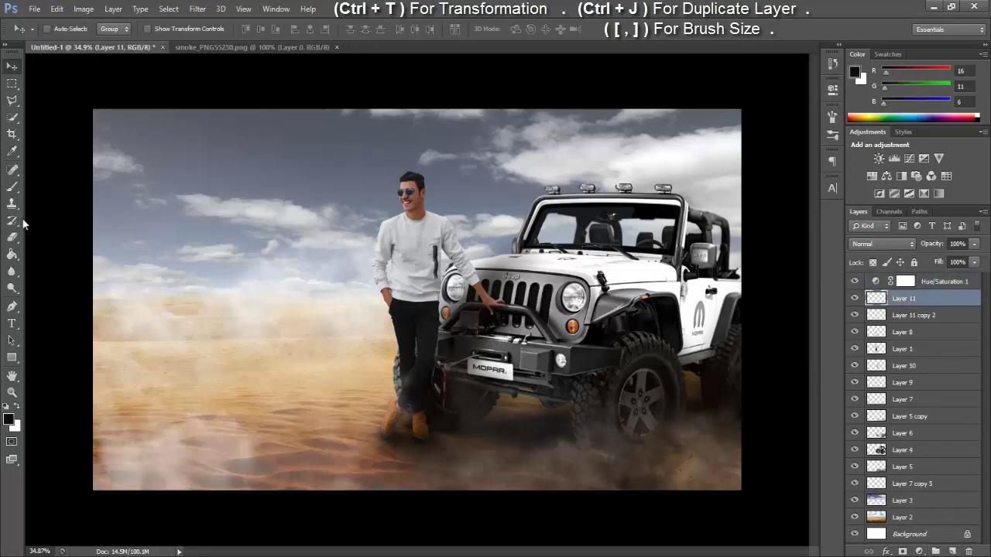
pyautogui.press('b')
pyautogui.press('x')
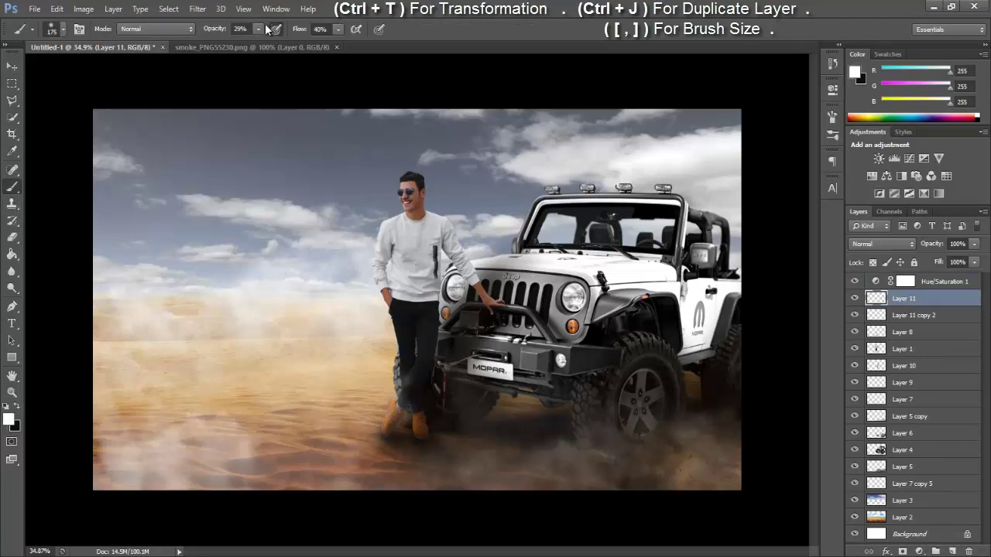
pyautogui.press('0')
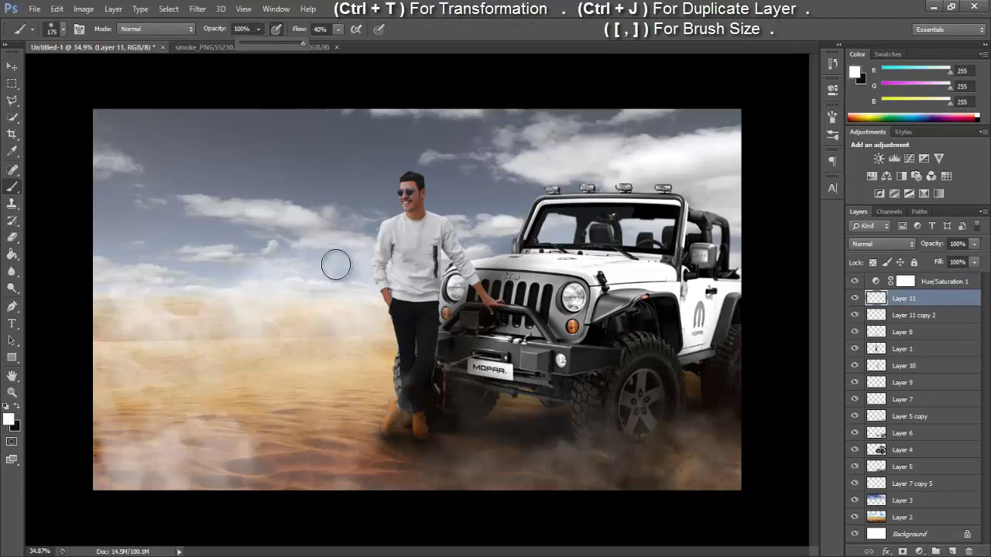
pyautogui.click(286, 278)
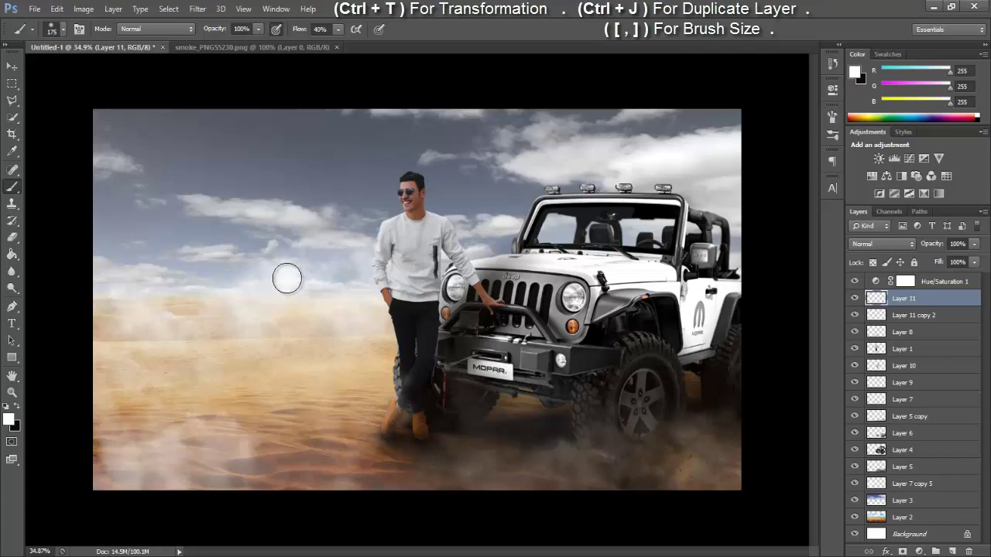
# - Paint a large pale-yellow sun glow with progressively bigger soft brush dabs
pyautogui.click(9, 420)
pyautogui.click(830, 265)
pyautogui.click(708, 132)
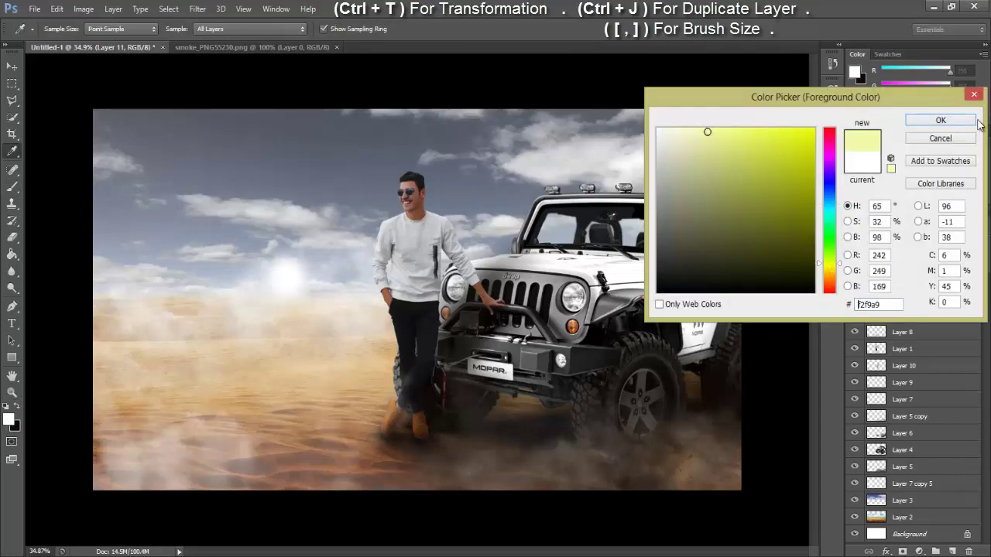
pyautogui.click(941, 120)
pyautogui.press(']')
pyautogui.press(']')
pyautogui.press(']')
pyautogui.press(']')
pyautogui.press(']')
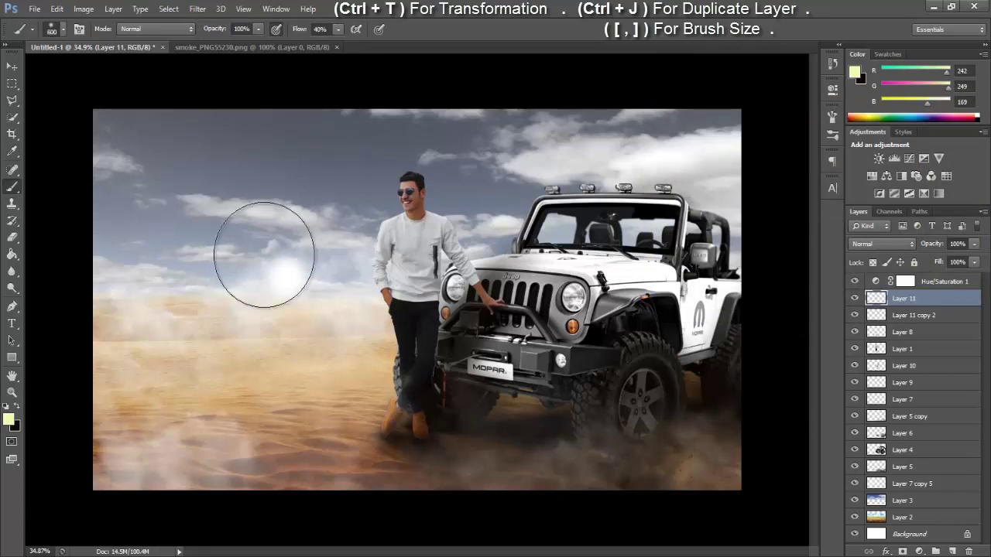
pyautogui.click(286, 277)
pyautogui.press(']')
pyautogui.press(']')
pyautogui.press(']')
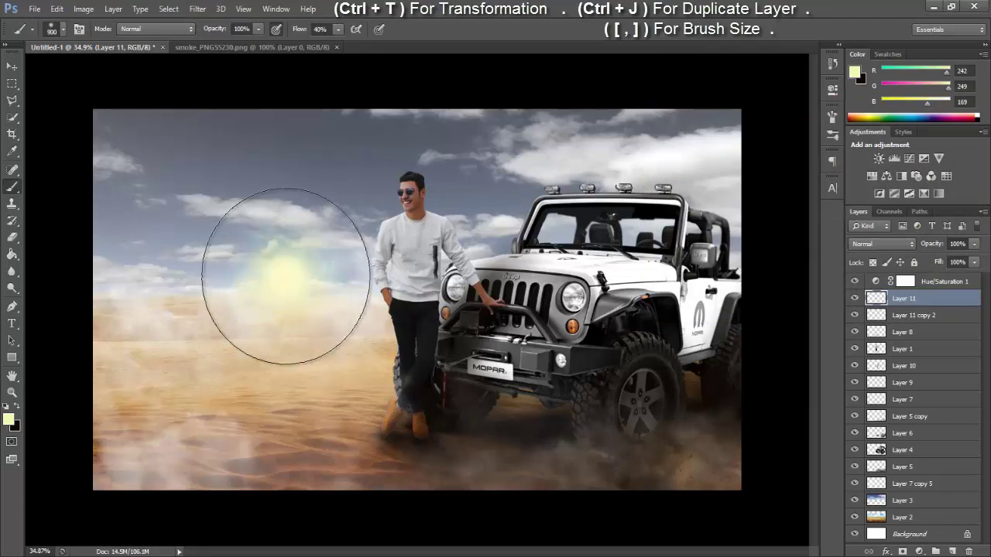
pyautogui.press(']')
pyautogui.press(']')
pyautogui.press(']')
pyautogui.press(']')
pyautogui.click(286, 276)
pyautogui.press(']')
pyautogui.click(285, 276)
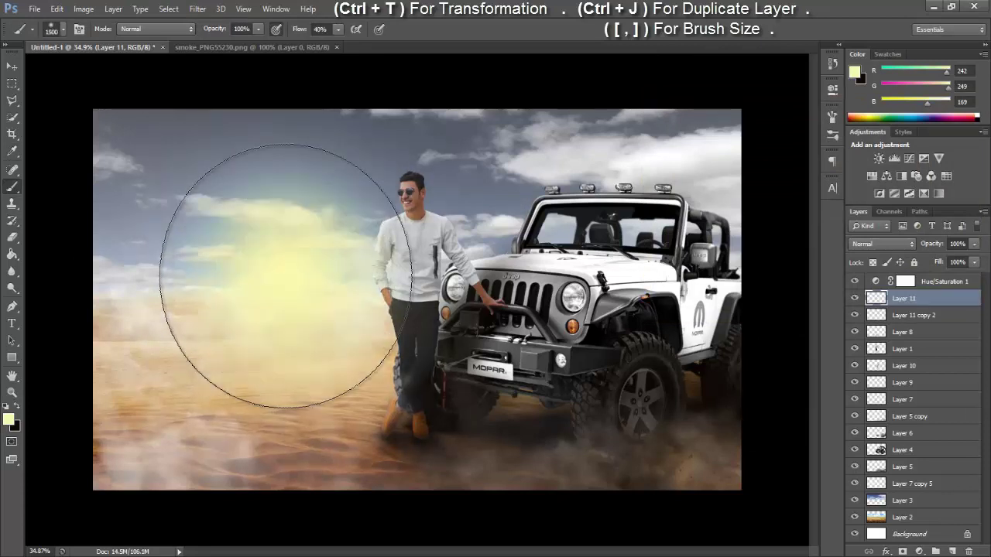
# - Set the glow layer to Screen, move it into the top-left sky, and close the smoke_PNG55230 document
pyautogui.click(12, 66)
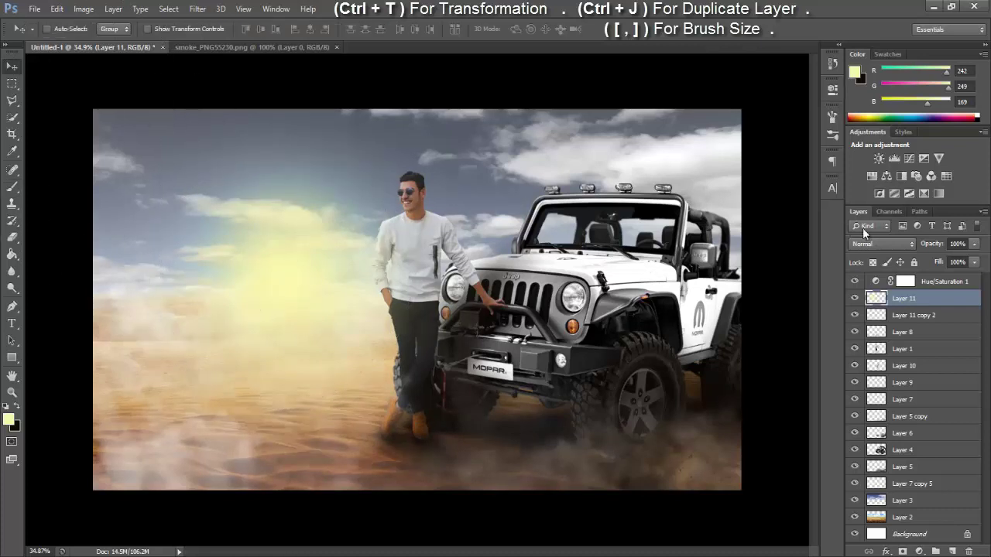
pyautogui.click(869, 244)
pyautogui.click(859, 110)
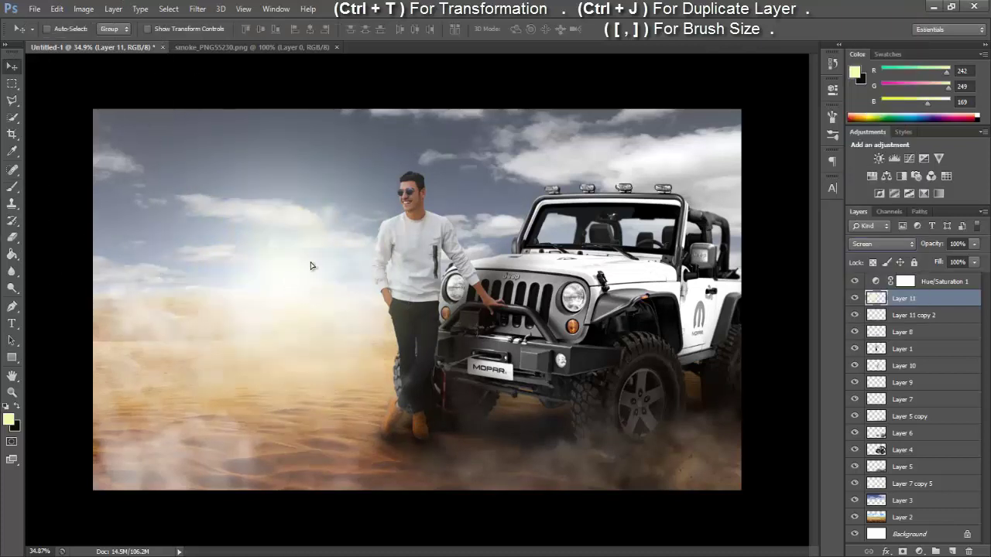
pyautogui.moveTo(311, 266)
pyautogui.mouseDown()
pyautogui.moveTo(482, 262)
pyautogui.moveTo(283, 269)
pyautogui.moveTo(144, 142)
pyautogui.moveTo(163, 170)
pyautogui.mouseUp()
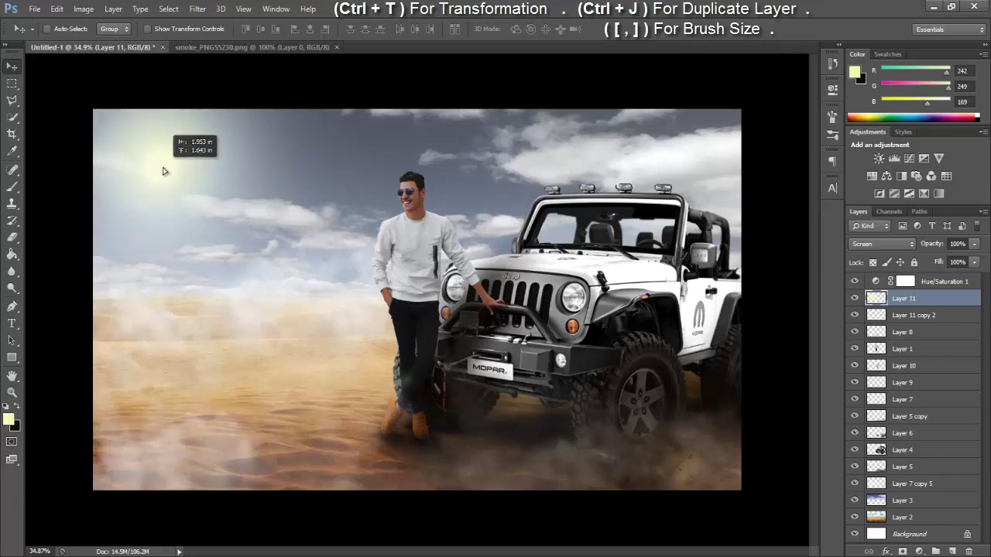
pyautogui.moveTo(164, 170); pyautogui.dragTo(180, 177)
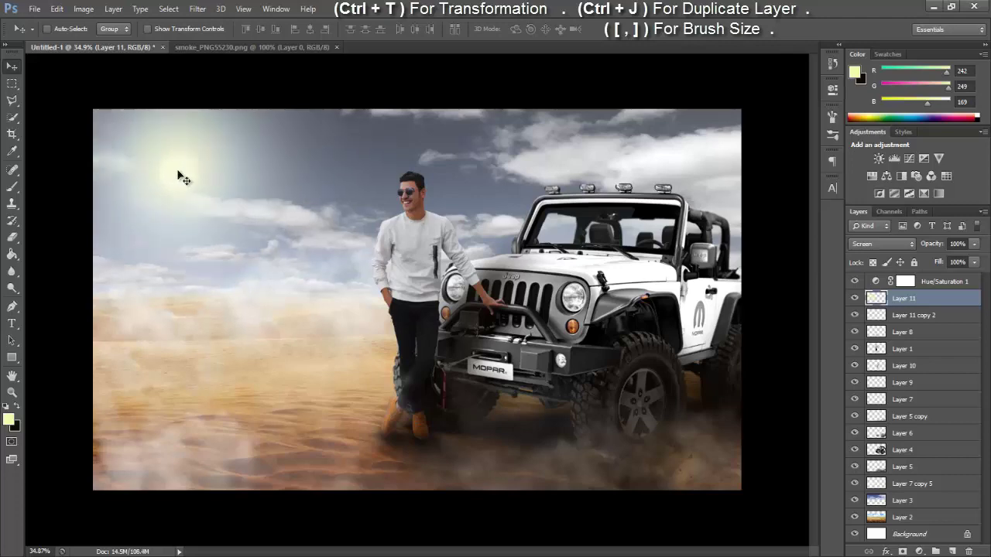
pyautogui.click(234, 47)
pyautogui.click(336, 47)
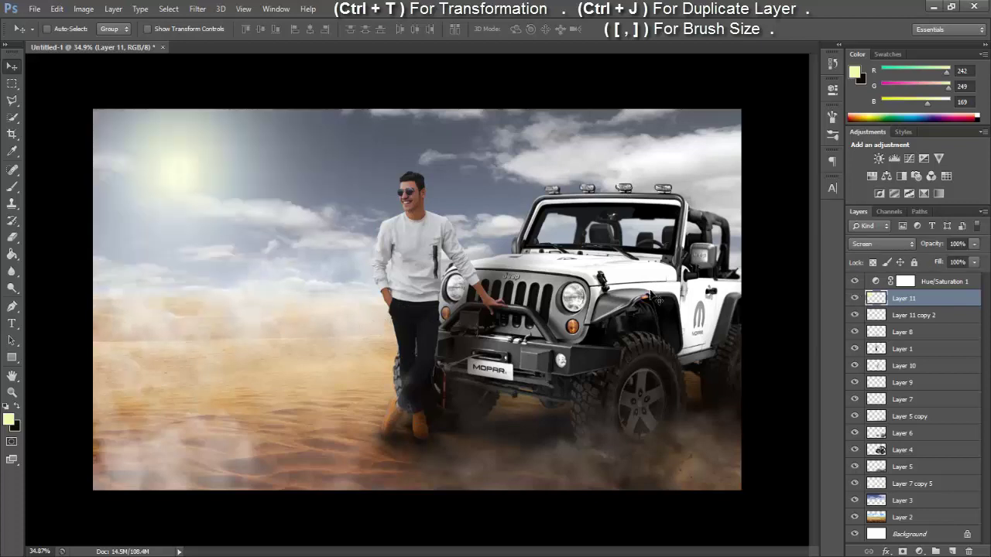
# - Duplicate the man's layer and brighten the copy with Brightness/Contrast
pyautogui.click(903, 349)
pyautogui.hotkey('ctrl', 'j')
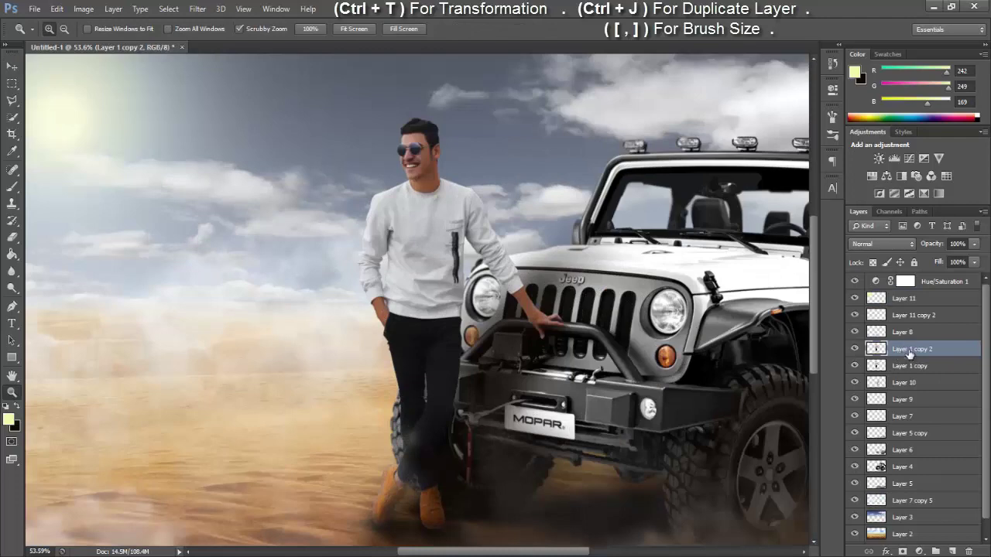
pyautogui.click(910, 366)
pyautogui.click(84, 9)
pyautogui.click(263, 41)
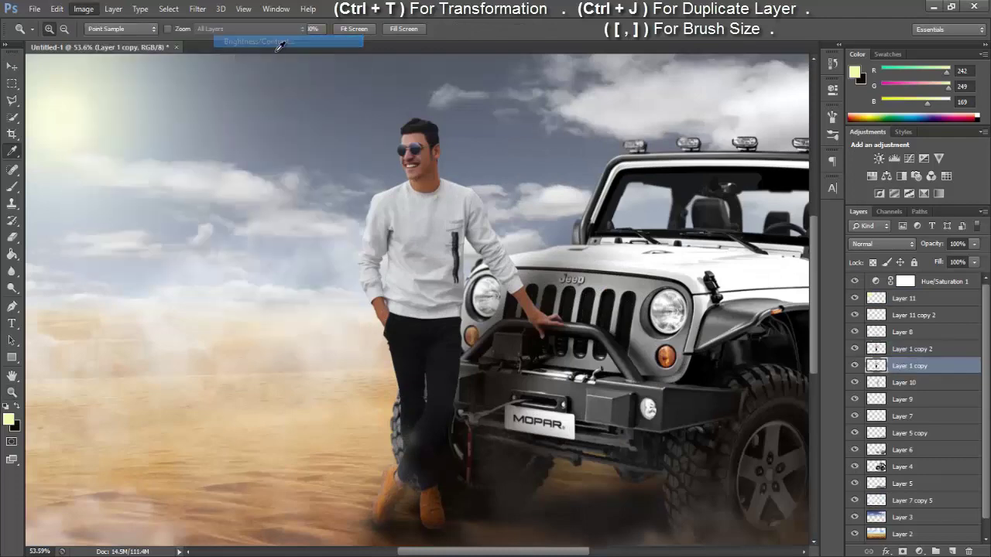
pyautogui.press('Return')
pyautogui.click(855, 349)
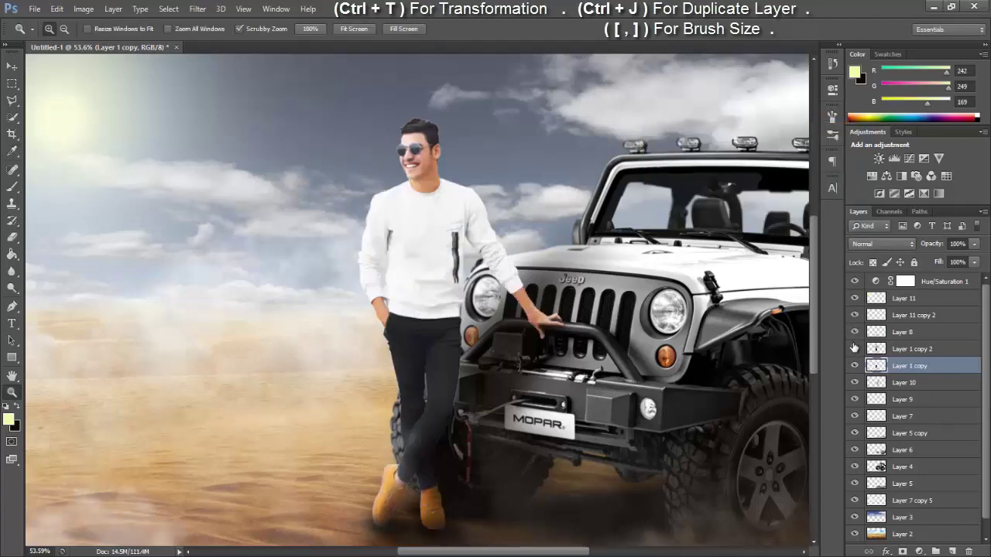
pyautogui.click(855, 349)
# - On Layer 1 copy 2, erase the torso edge beside the arm at 14% opacity
pyautogui.click(906, 349)
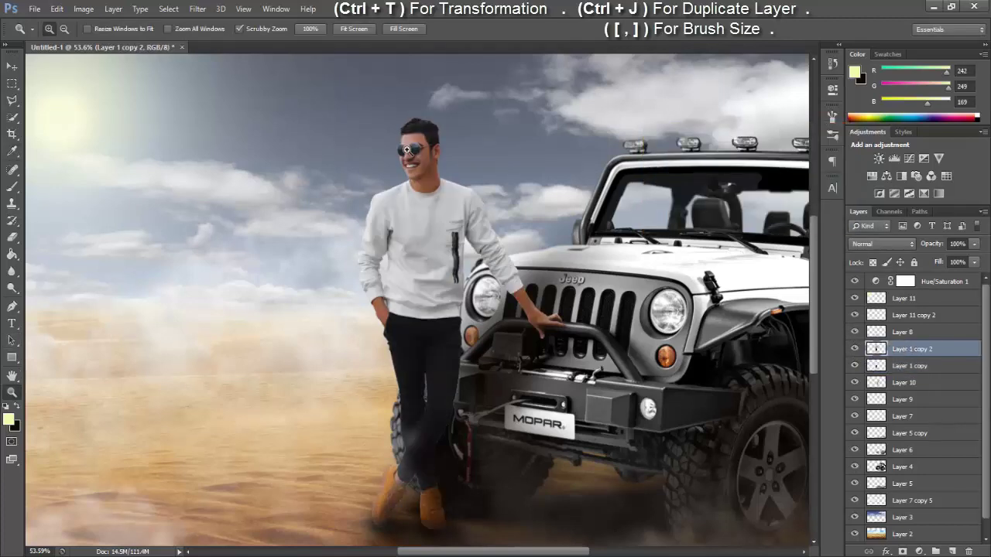
pyautogui.moveTo(406, 150); pyautogui.dragTo(101, 149)
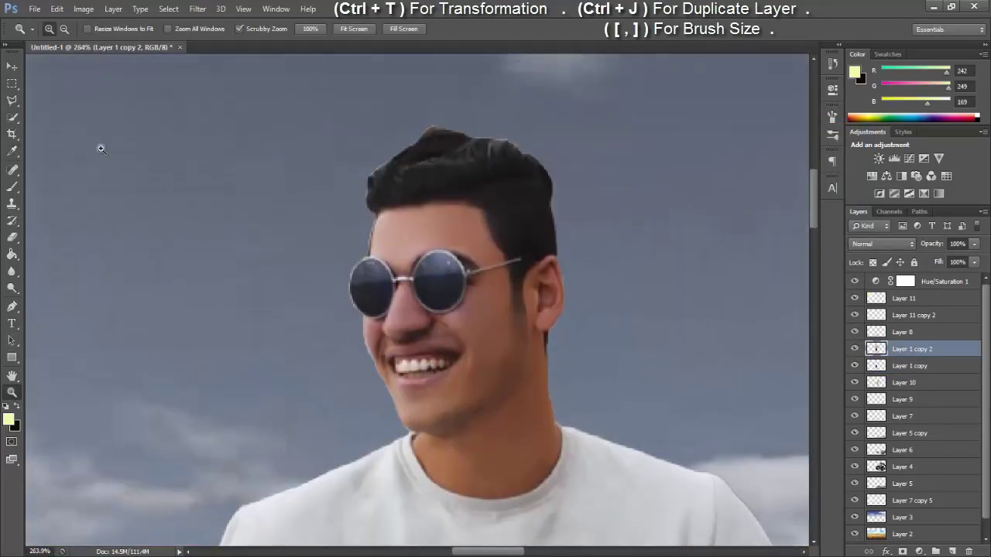
pyautogui.press('e')
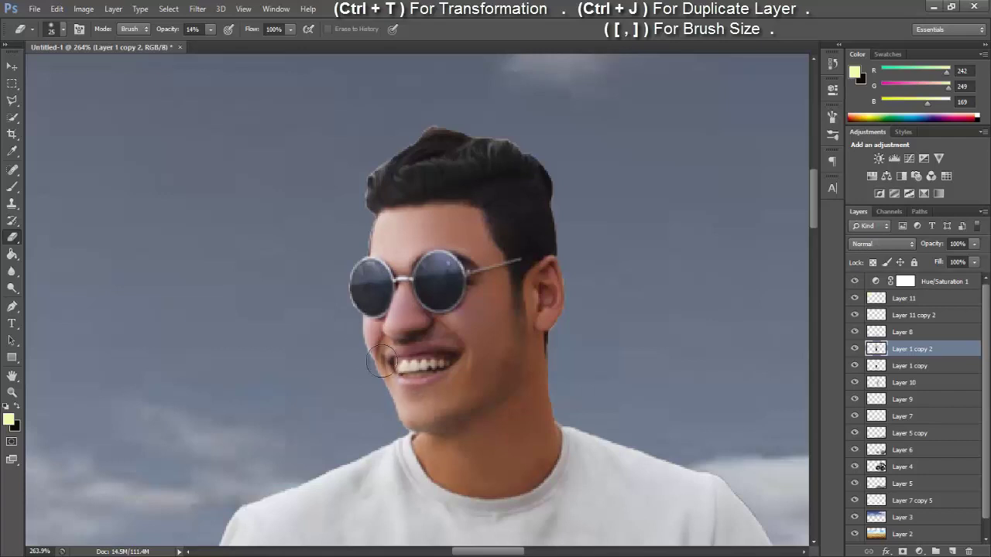
pyautogui.scroll(-4, 287, 487)
pyautogui.scroll(2, 410, 310)
pyautogui.scroll(1, 447, 94)
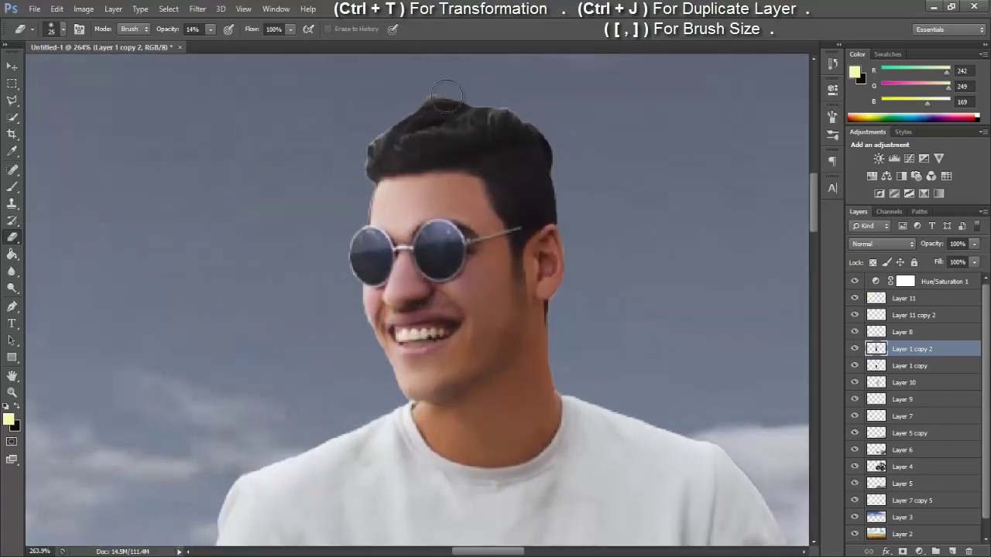
pyautogui.scroll(-1, 447, 95)
pyautogui.scroll(-2, 371, 174)
pyautogui.scroll(-1, 214, 295)
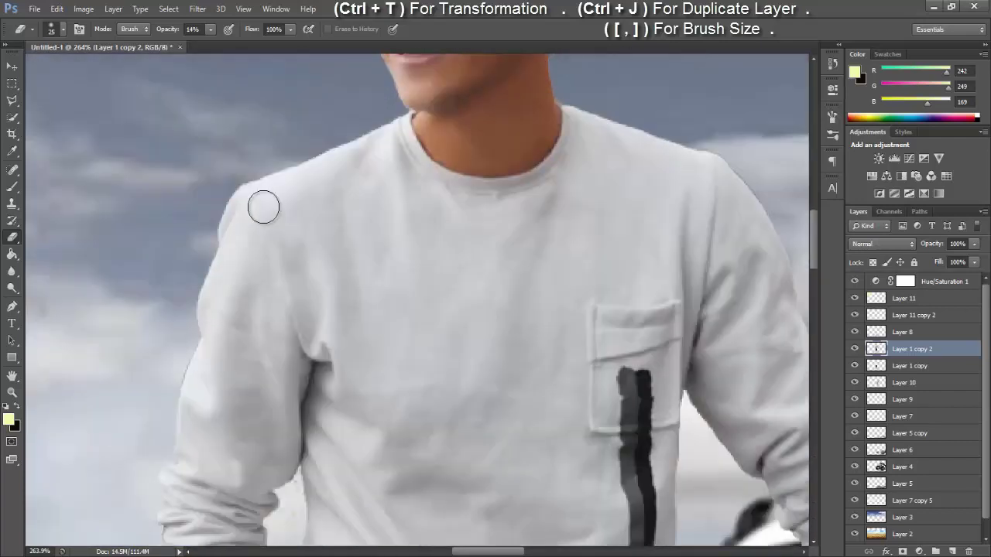
pyautogui.scroll(-5, 179, 416)
pyautogui.scroll(3, 162, 246)
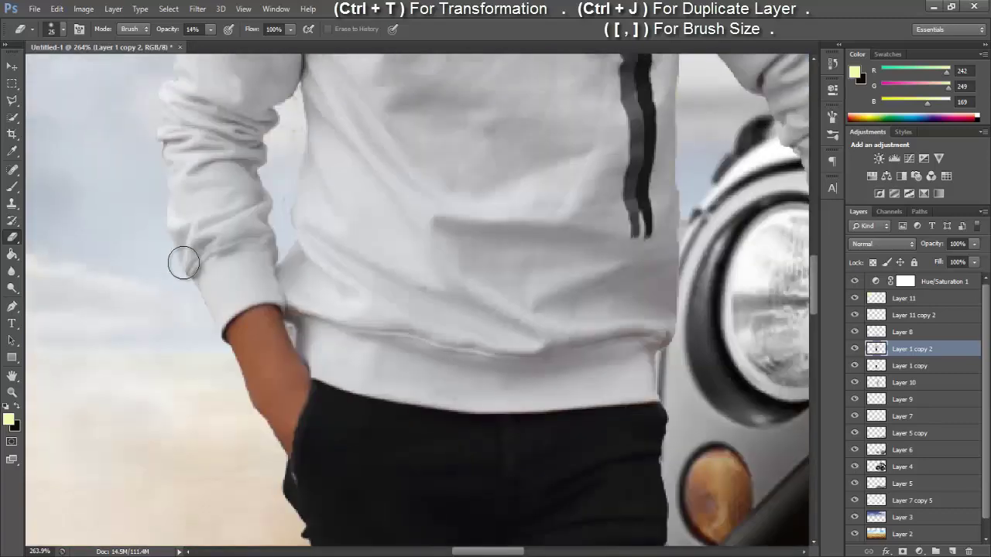
pyautogui.scroll(1, 176, 224)
pyautogui.scroll(2, 181, 124)
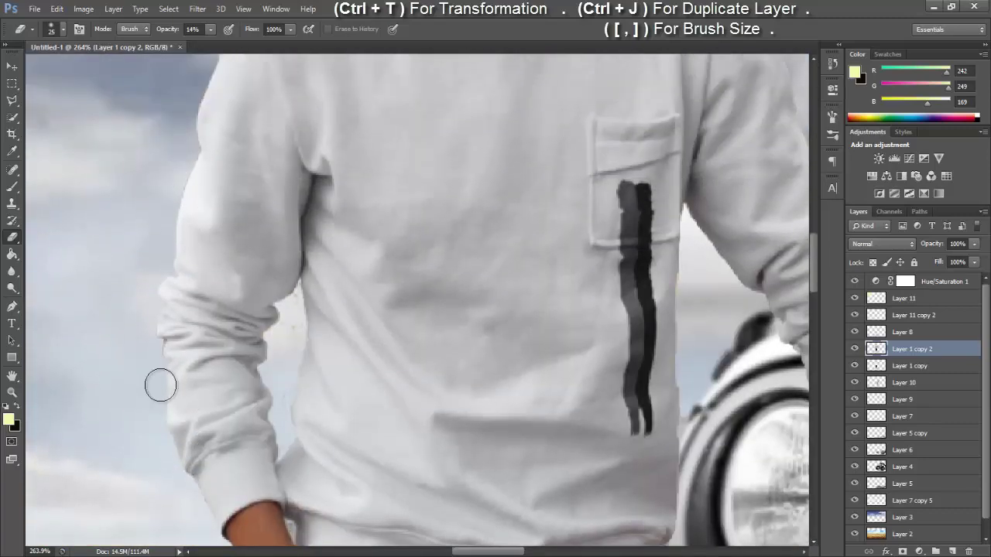
pyautogui.moveTo(305, 325); pyautogui.dragTo(302, 225)
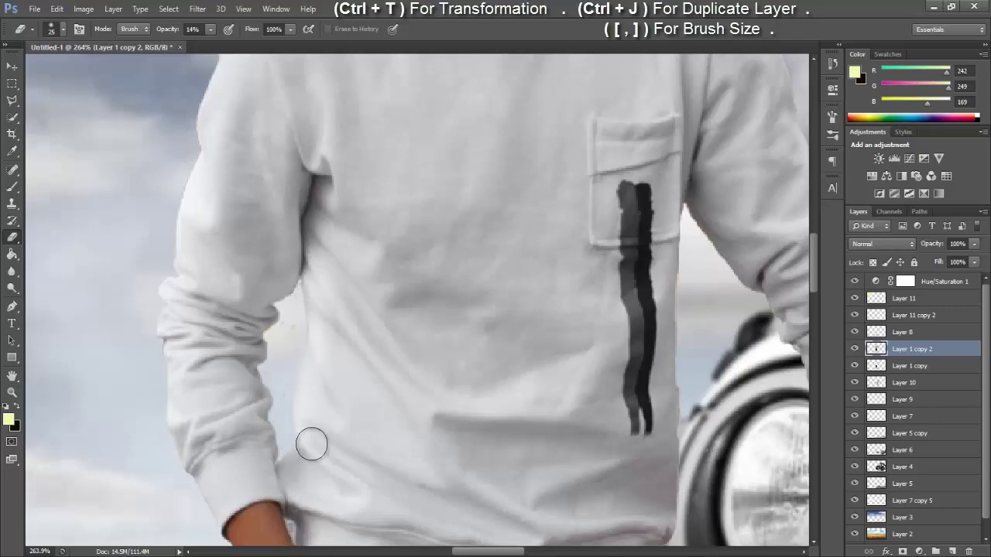
# - Soften the man's outer arm and trouser edges with the 14% eraser
pyautogui.scroll(1, 312, 486)
pyautogui.scroll(-5, 312, 486)
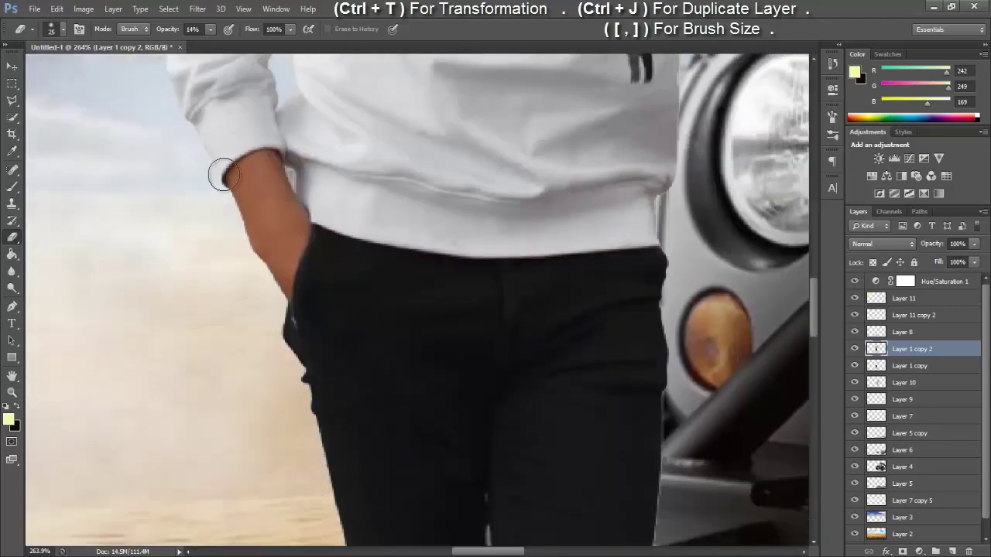
pyautogui.moveTo(224, 175); pyautogui.dragTo(265, 275)
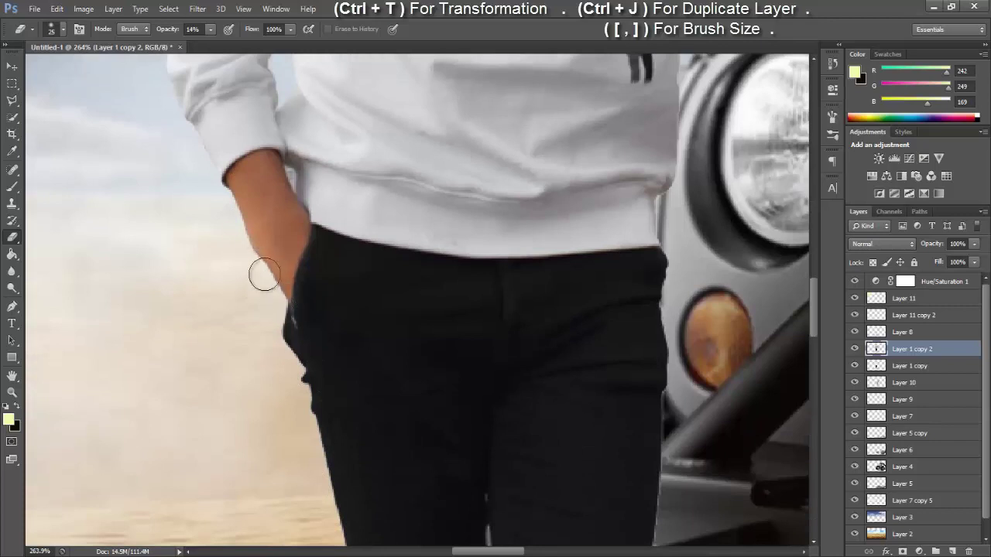
pyautogui.scroll(-3, 233, 190)
pyautogui.scroll(-1, 271, 170)
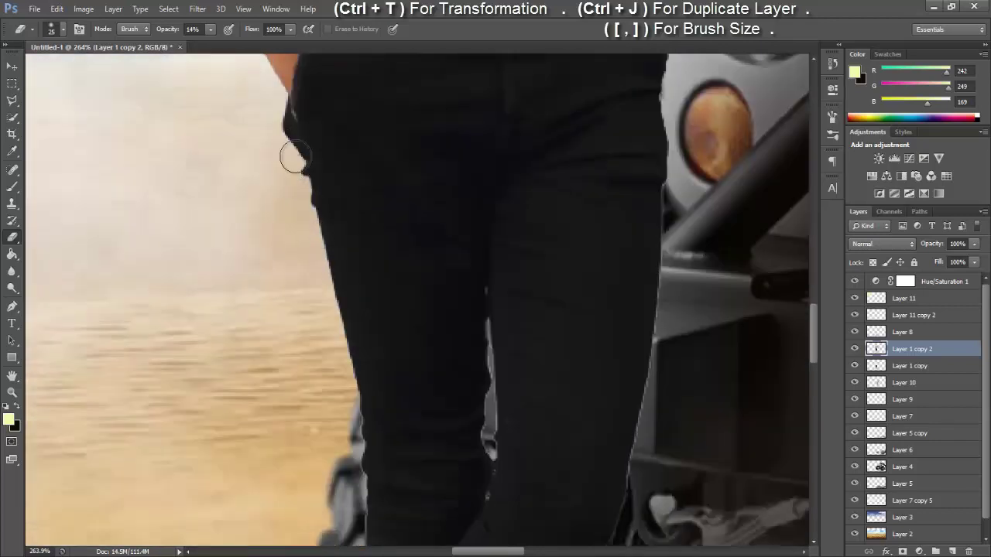
pyautogui.moveTo(295, 159); pyautogui.dragTo(380, 532)
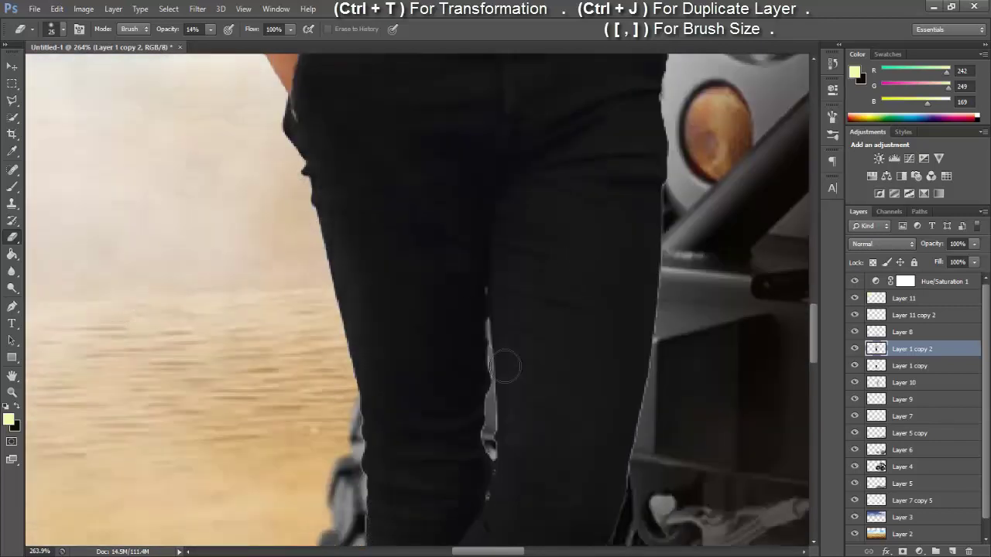
pyautogui.moveTo(314, 356); pyautogui.dragTo(349, 349)
pyautogui.scroll(-5, 349, 348)
pyautogui.scroll(-5, 348, 349)
pyautogui.scroll(2, 348, 310)
pyautogui.press('z')
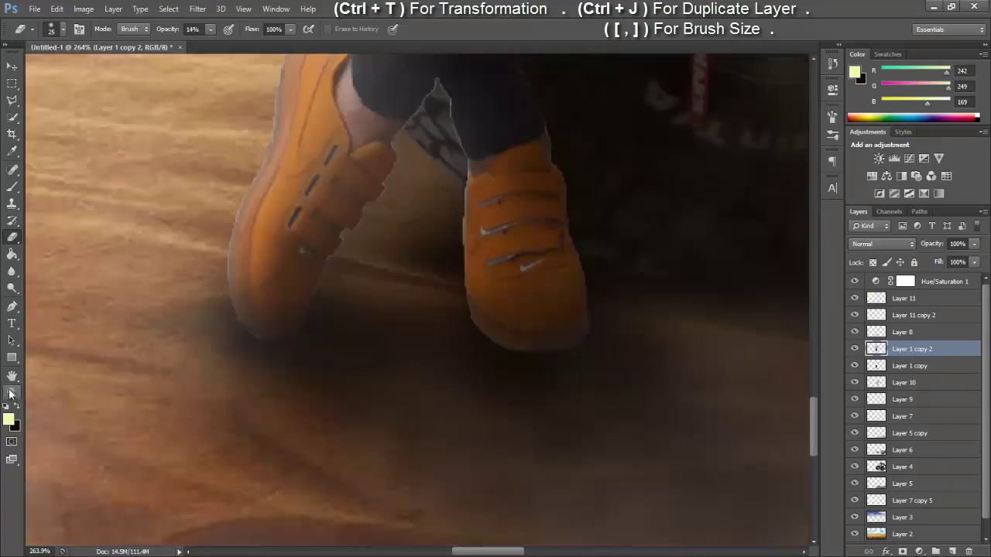
pyautogui.moveTo(465, 190)
pyautogui.mouseDown()
pyautogui.moveTo(328, 187)
pyautogui.moveTo(458, 262)
pyautogui.mouseUp()
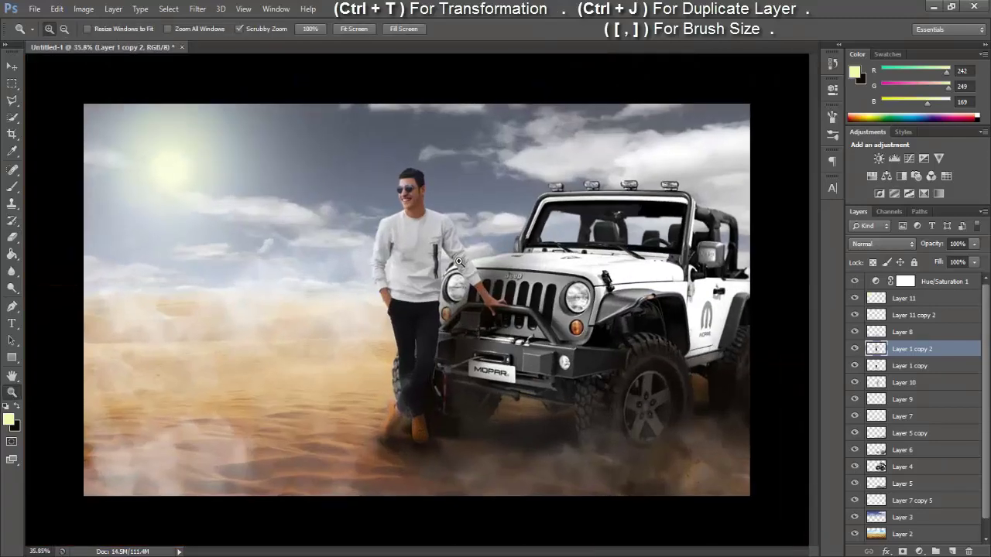
# - Toggle the man copy's visibility to compare the brightened, softened result
pyautogui.click(855, 365)
pyautogui.click(855, 362)
pyautogui.click(855, 350)
pyautogui.click(855, 349)
pyautogui.click(855, 366)
pyautogui.click(855, 365)
pyautogui.moveTo(387, 246); pyautogui.dragTo(400, 246)
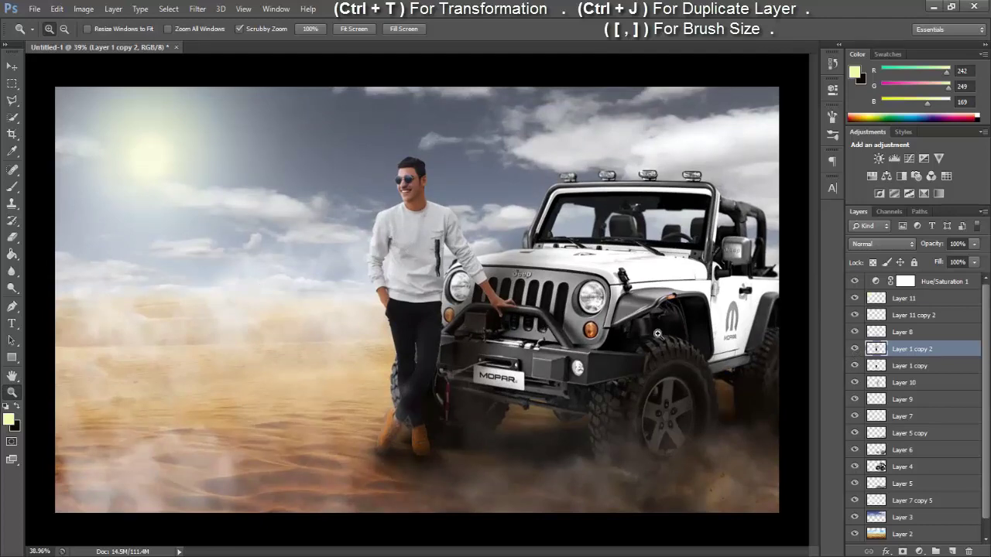
# - Merge Layer 3 and Layer 2 into a single Layer 3
pyautogui.click(894, 515)
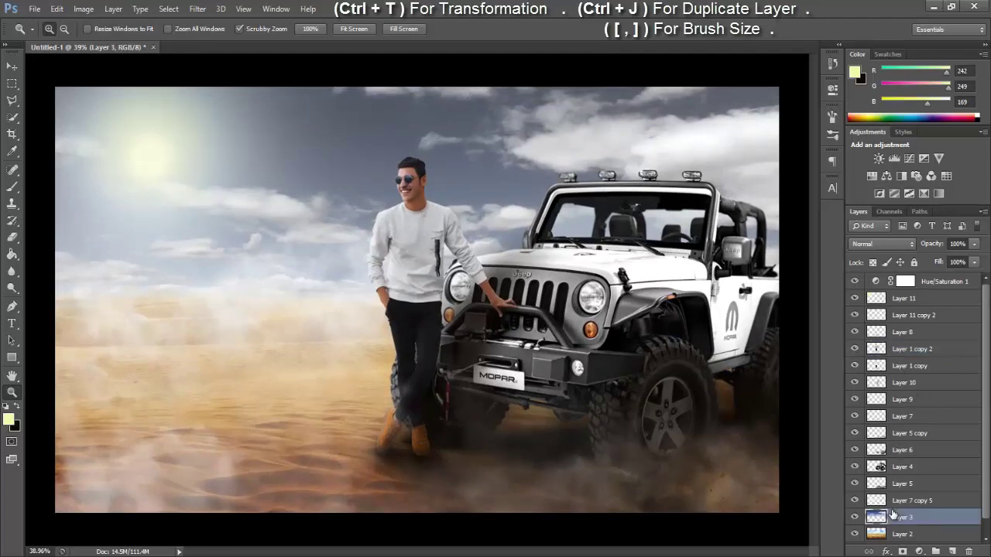
pyautogui.keyDown('shift'); pyautogui.click(896, 532); pyautogui.keyUp('shift')
pyautogui.rightClick(897, 533)
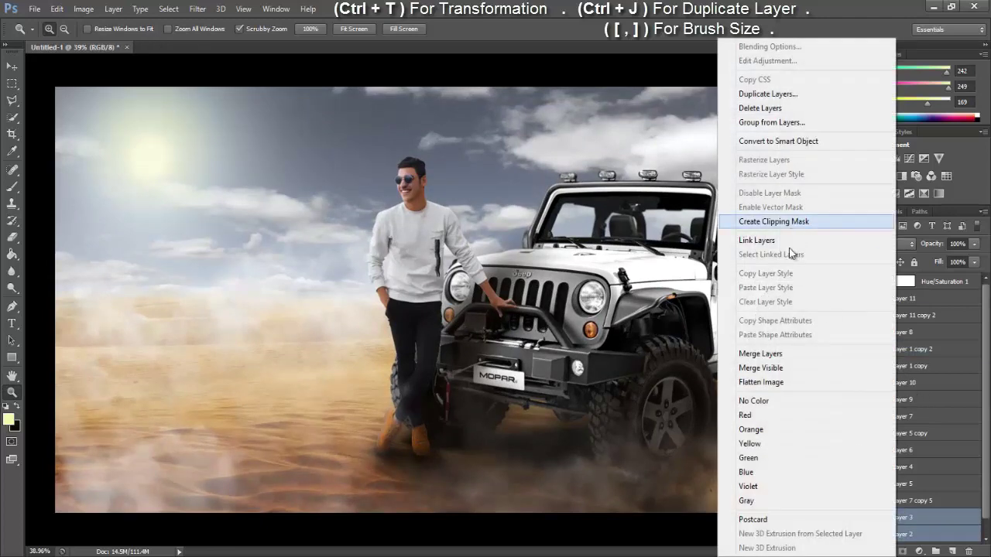
pyautogui.click(767, 353)
pyautogui.click(197, 8)
pyautogui.moveTo(203, 140)
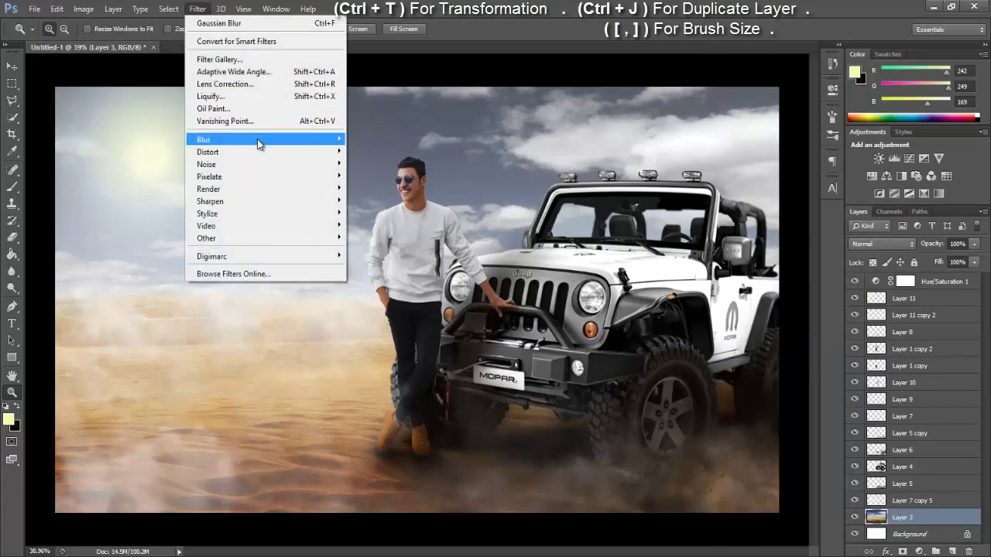
# - Apply a 15 px Tilt-Shift blur with the sharp band moved low over the man and Jeep
pyautogui.click(382, 163)
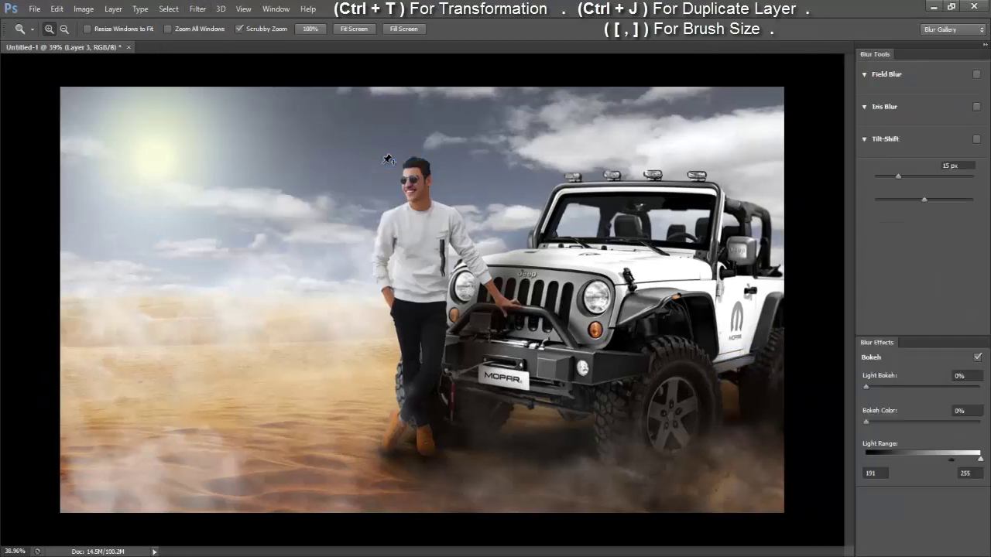
pyautogui.moveTo(422, 300); pyautogui.dragTo(422, 377)
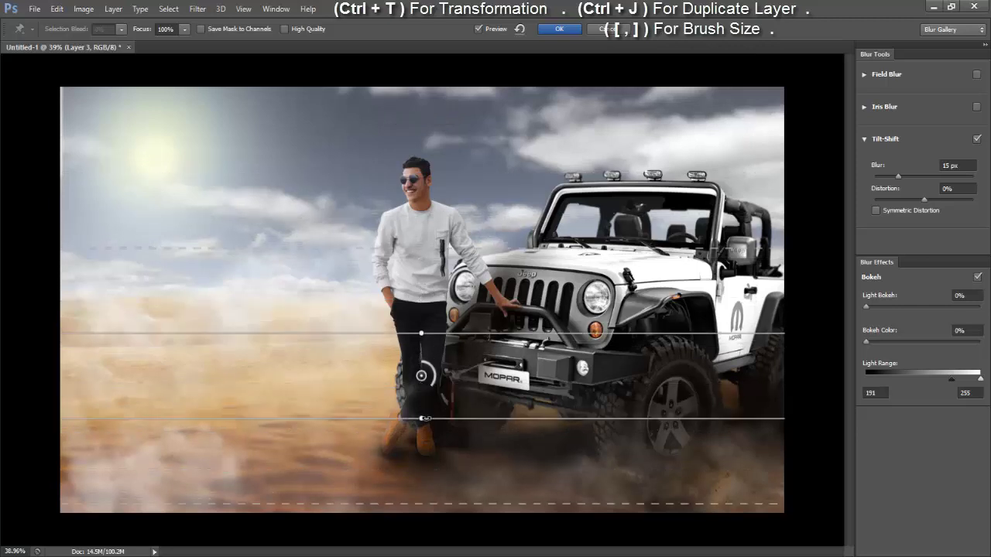
pyautogui.moveTo(434, 419); pyautogui.dragTo(448, 533)
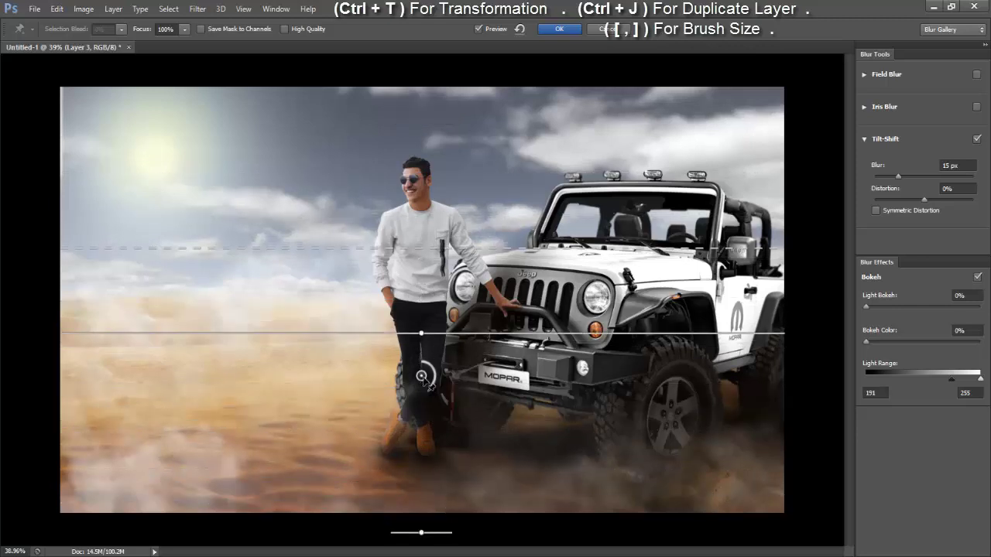
pyautogui.moveTo(422, 376)
pyautogui.mouseDown()
pyautogui.moveTo(425, 425)
pyautogui.moveTo(425, 409)
pyautogui.mouseUp()
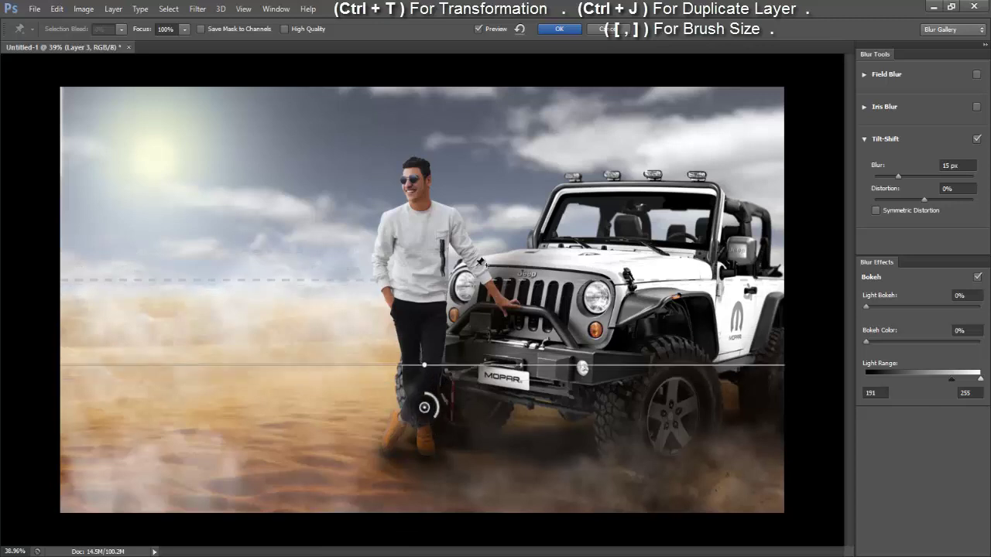
pyautogui.click(559, 30)
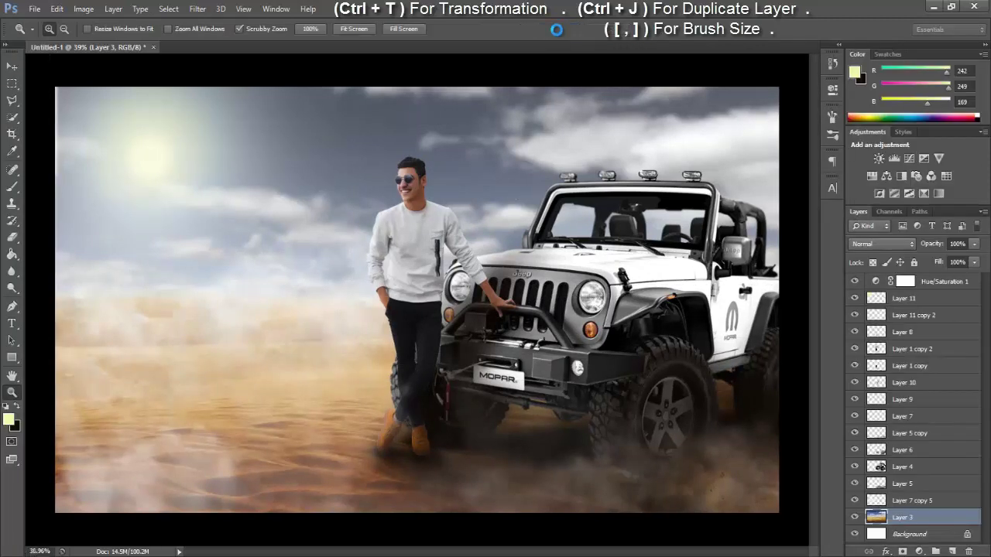
# - Add a Levels layer with RGB output about 20/234 and a slight midtone tweak
pyautogui.click(894, 159)
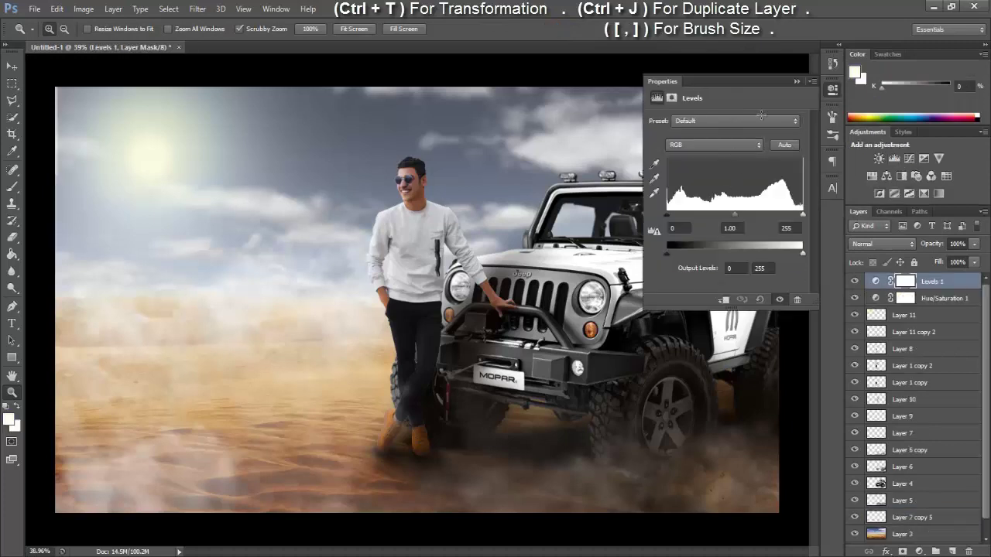
pyautogui.click(735, 145)
pyautogui.click(731, 146)
pyautogui.moveTo(735, 214); pyautogui.dragTo(740, 215)
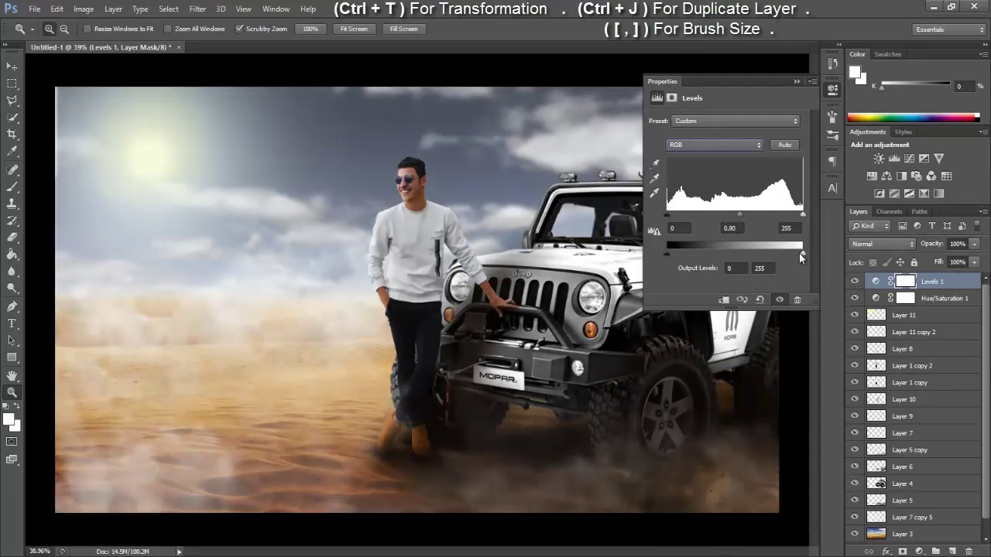
pyautogui.moveTo(802, 252); pyautogui.dragTo(778, 253)
pyautogui.moveTo(668, 252); pyautogui.dragTo(677, 253)
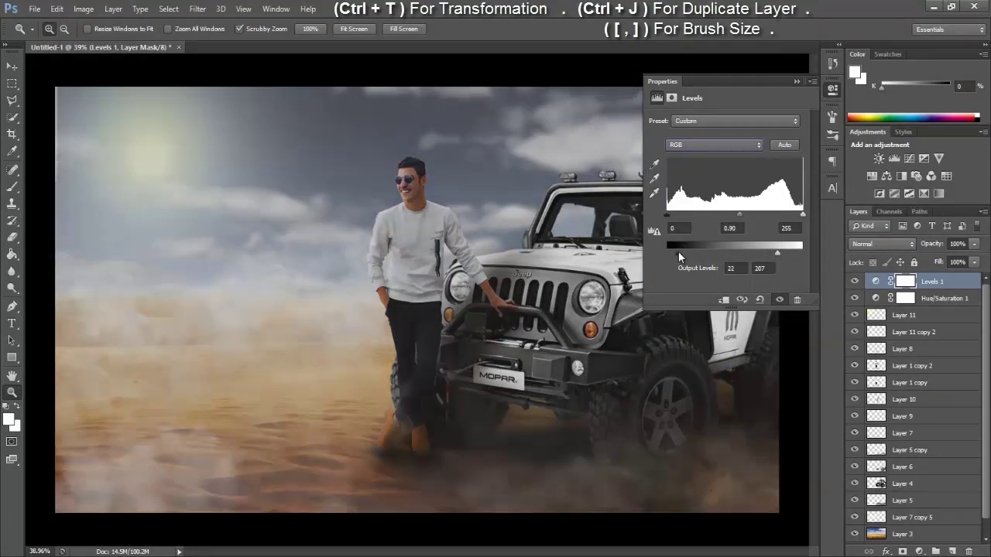
pyautogui.moveTo(740, 215); pyautogui.dragTo(736, 216)
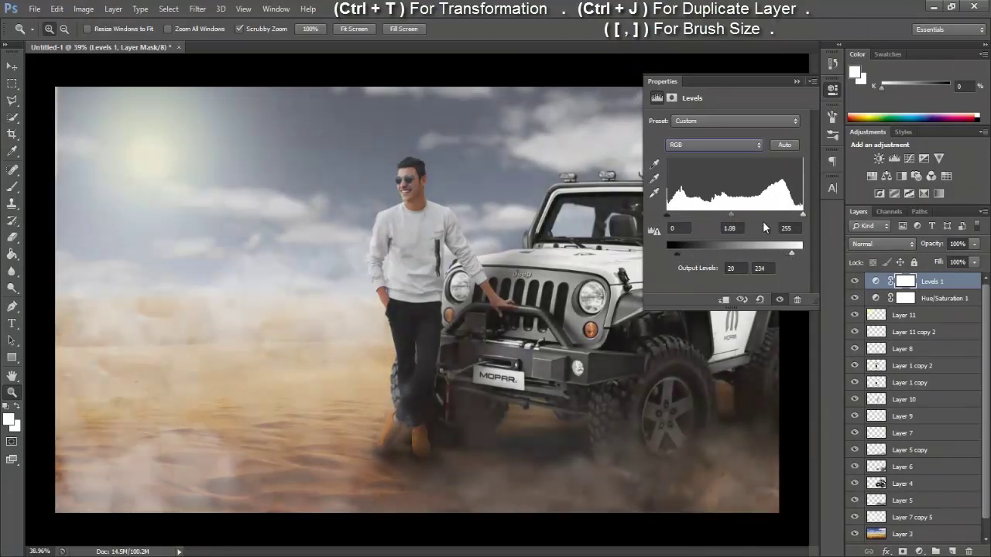
# - Lower the Red midtone and white input, and raise Blue's output black
pyautogui.click(751, 146)
pyautogui.click(732, 159)
pyautogui.moveTo(725, 220); pyautogui.dragTo(740, 216)
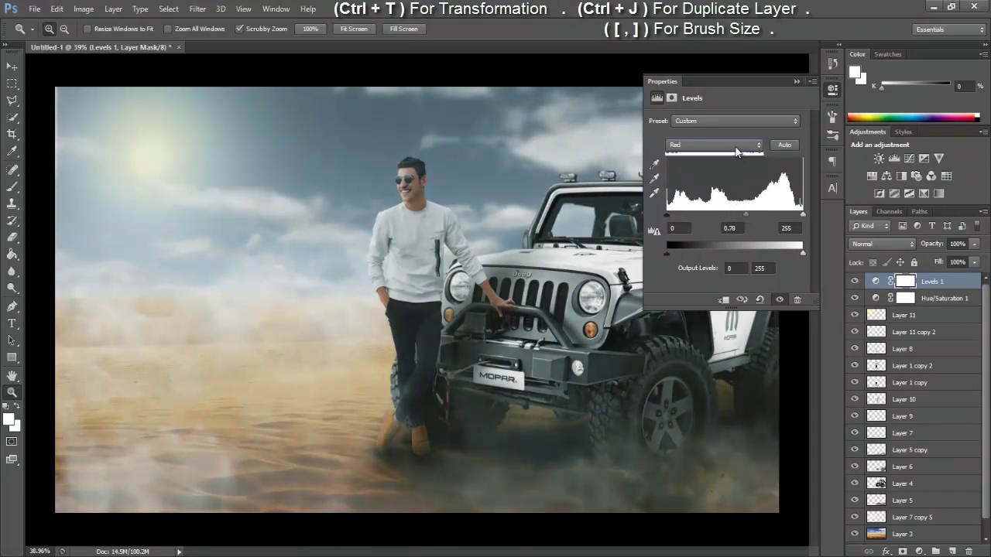
pyautogui.moveTo(792, 219); pyautogui.dragTo(791, 215)
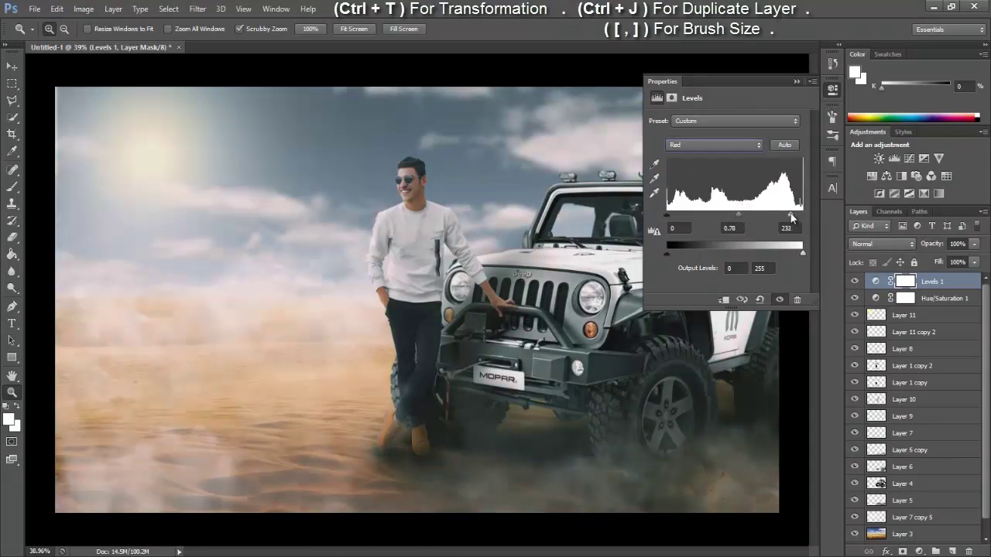
pyautogui.click(739, 145)
pyautogui.click(720, 158)
pyautogui.press('Down')
pyautogui.press('Down')
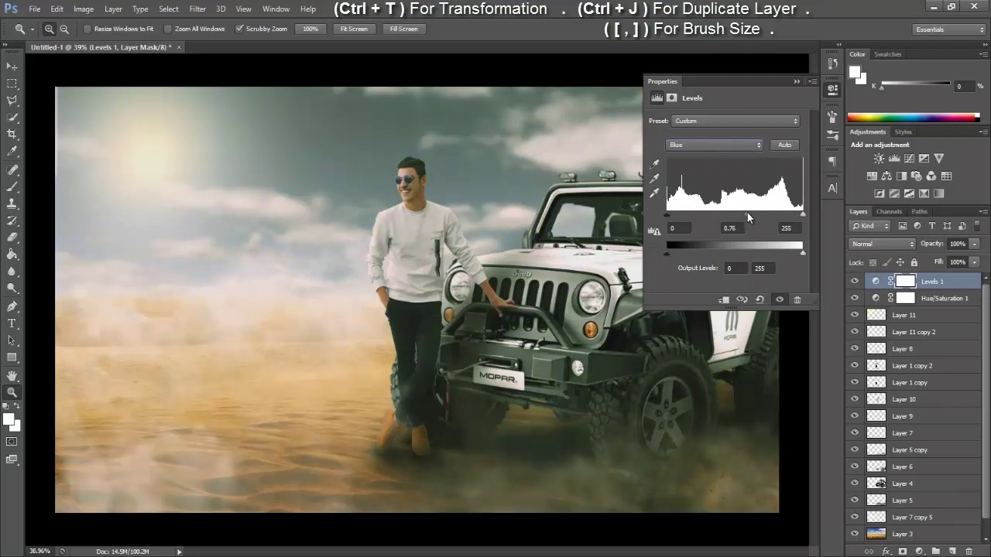
pyautogui.moveTo(667, 253); pyautogui.dragTo(669, 252)
# - Add a Curves layer with a lifted black point and slightly raised midtone point
pyautogui.click(741, 144)
pyautogui.click(795, 94)
pyautogui.click(895, 159)
pyautogui.click(707, 248)
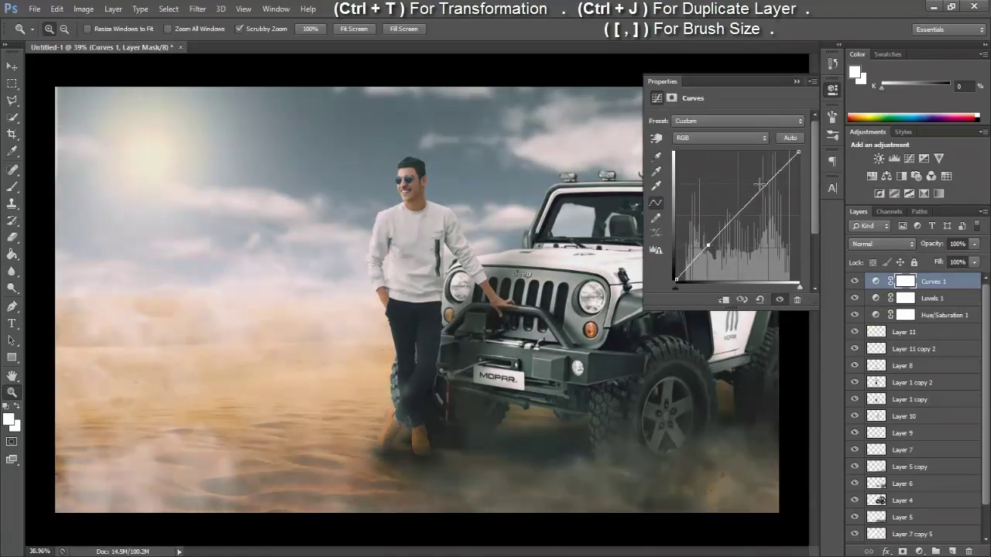
pyautogui.moveTo(762, 184); pyautogui.dragTo(767, 187)
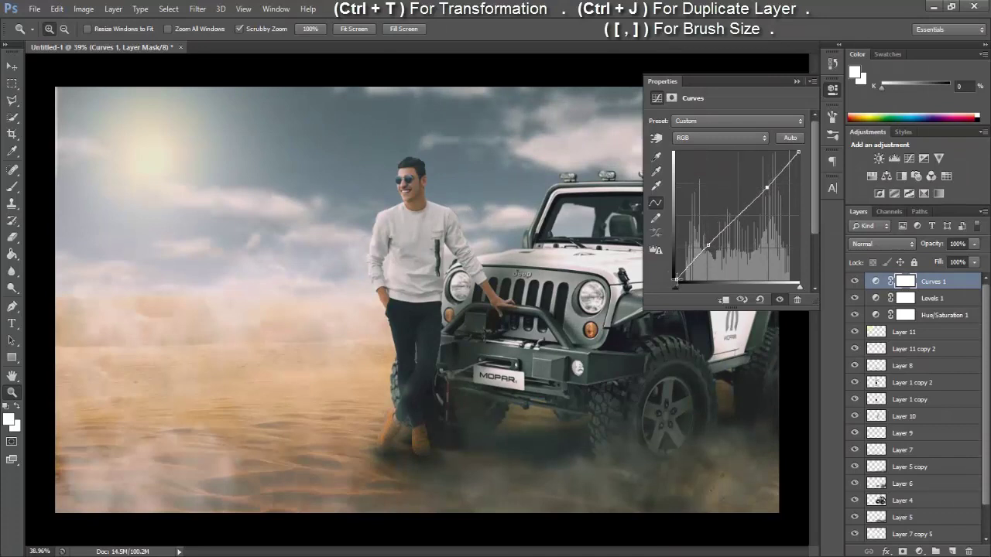
pyautogui.moveTo(676, 280); pyautogui.dragTo(676, 276)
pyautogui.moveTo(731, 226); pyautogui.dragTo(729, 223)
pyautogui.click(802, 82)
pyautogui.moveTo(521, 300)
pyautogui.mouseDown()
pyautogui.moveTo(358, 343)
pyautogui.moveTo(481, 302)
pyautogui.mouseUp()
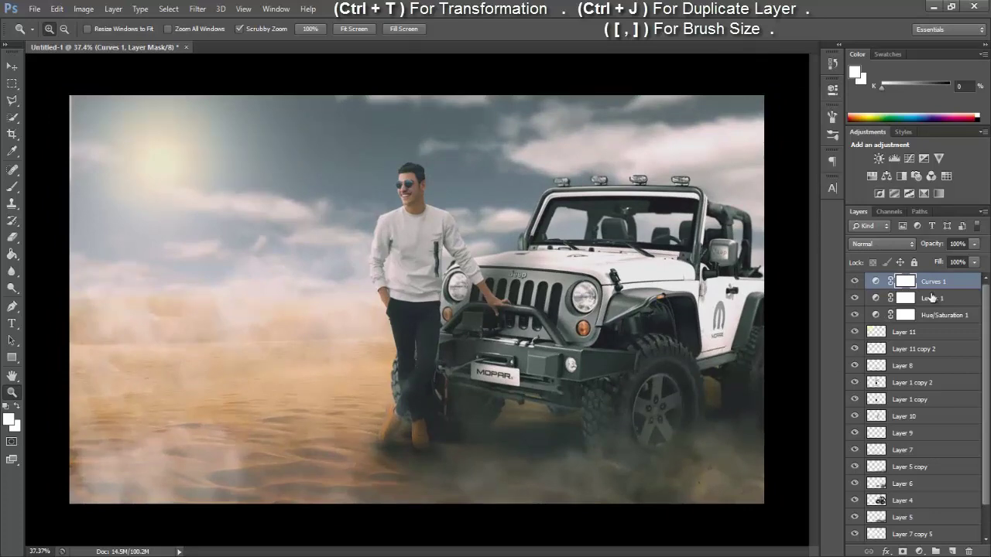
pyautogui.moveTo(400, 241); pyautogui.dragTo(377, 278)
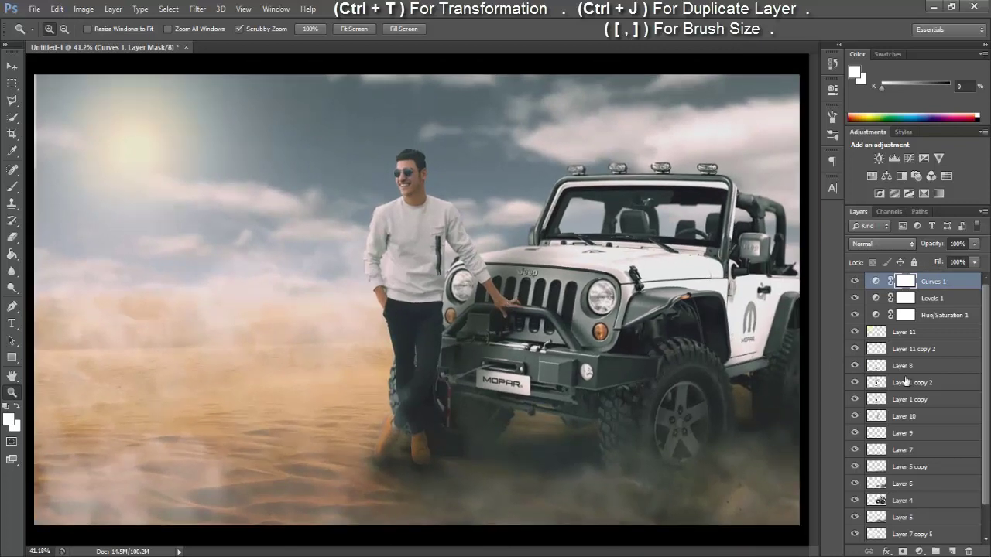
# - Add a Gradient Map and set its dark stop to a muted dark grey
pyautogui.click(919, 551)
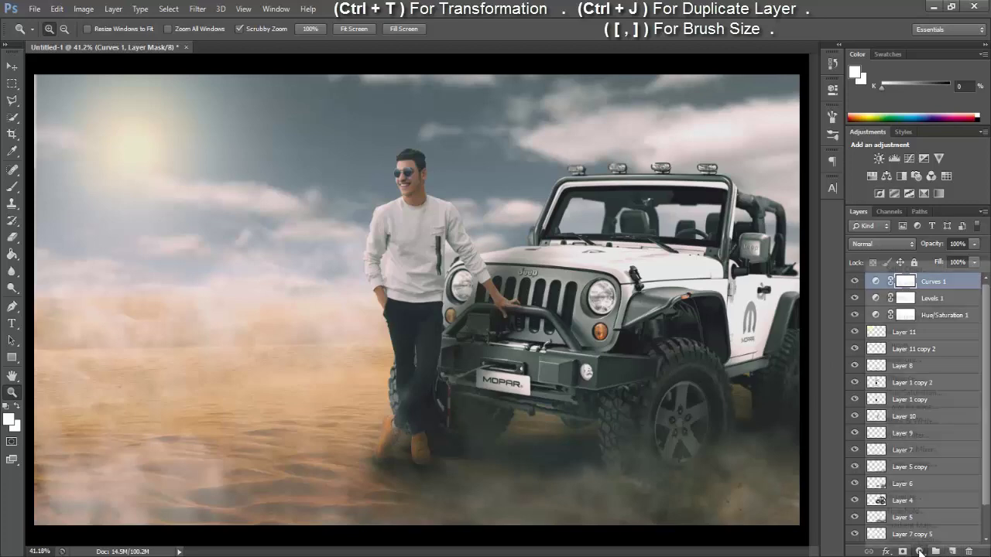
pyautogui.click(916, 526)
pyautogui.click(693, 126)
pyautogui.click(682, 123)
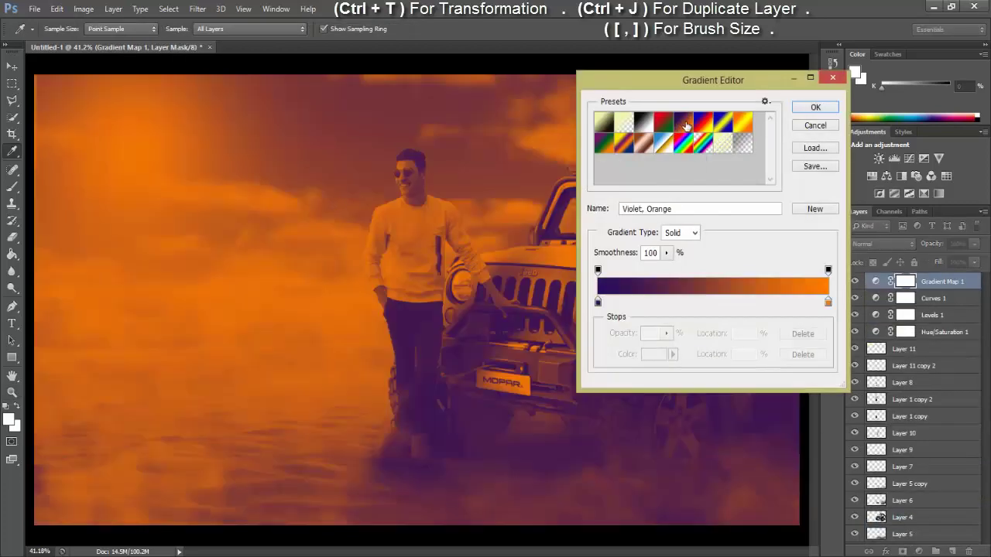
pyautogui.click(703, 123)
pyautogui.click(597, 302)
pyautogui.click(651, 354)
pyautogui.click(798, 153)
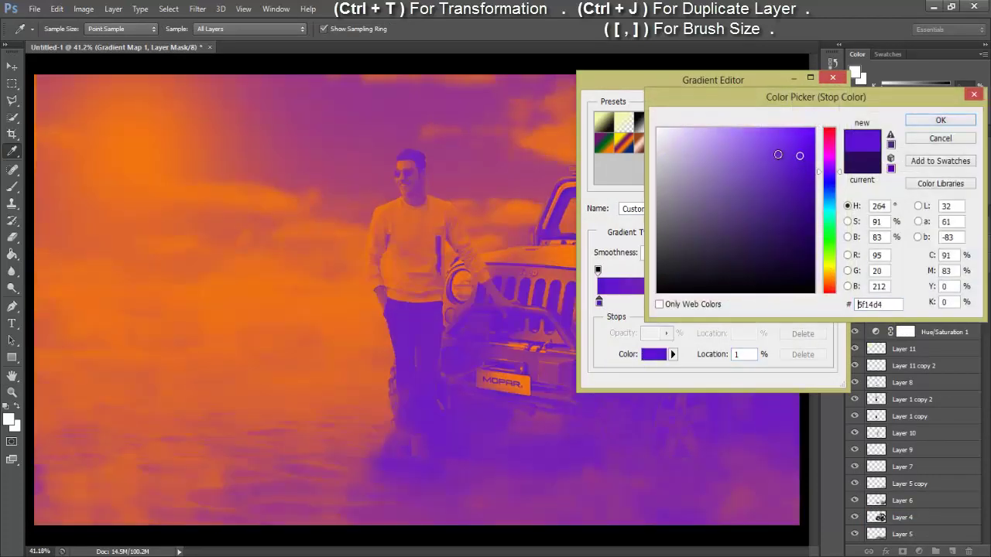
pyautogui.moveTo(716, 141)
pyautogui.mouseDown()
pyautogui.moveTo(700, 227)
pyautogui.moveTo(665, 258)
pyautogui.mouseUp()
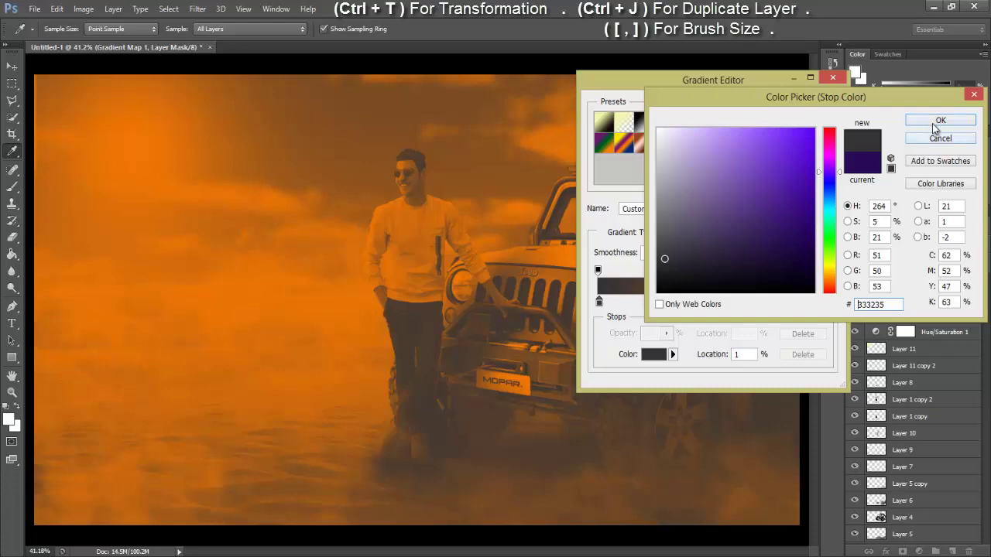
pyautogui.click(934, 128)
# - Set the gradient's light stop to peach-brown #d68b6b and confirm the gradient
pyautogui.click(831, 303)
pyautogui.click(654, 354)
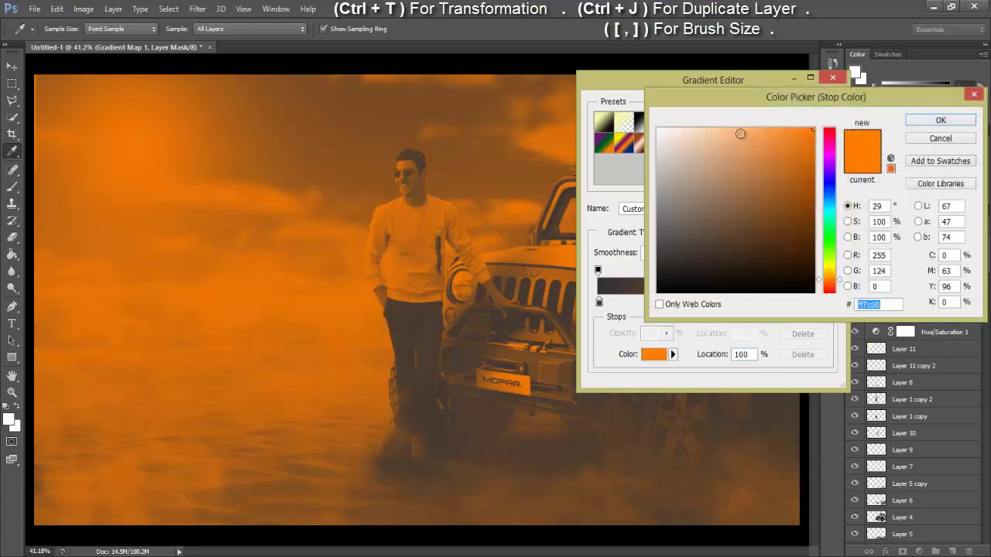
pyautogui.moveTo(740, 134); pyautogui.dragTo(736, 155)
pyautogui.moveTo(827, 276); pyautogui.dragTo(836, 287)
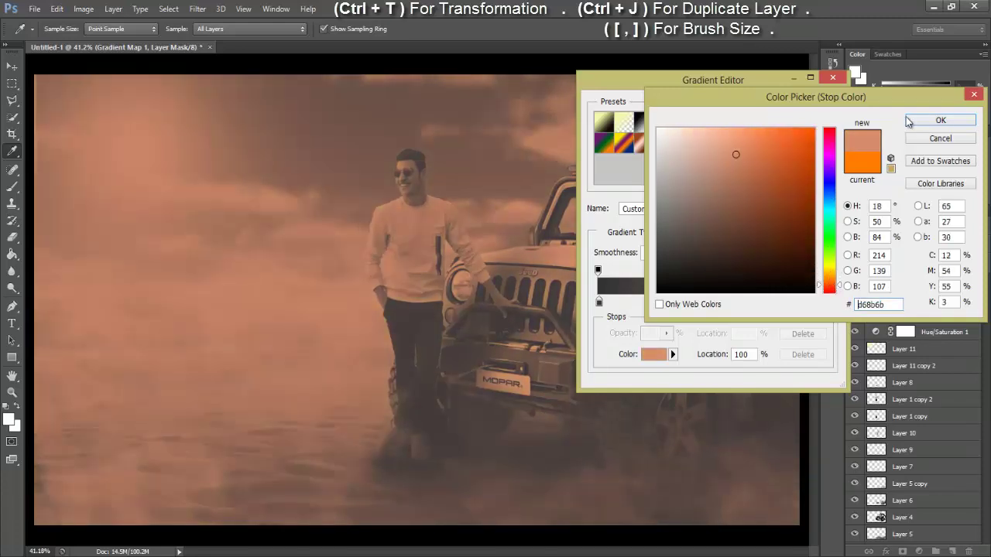
pyautogui.click(940, 120)
pyautogui.press('Return')
pyautogui.click(890, 244)
# - Switch the Gradient Map from Overlay to Soft Light at 85% opacity
pyautogui.click(871, 152)
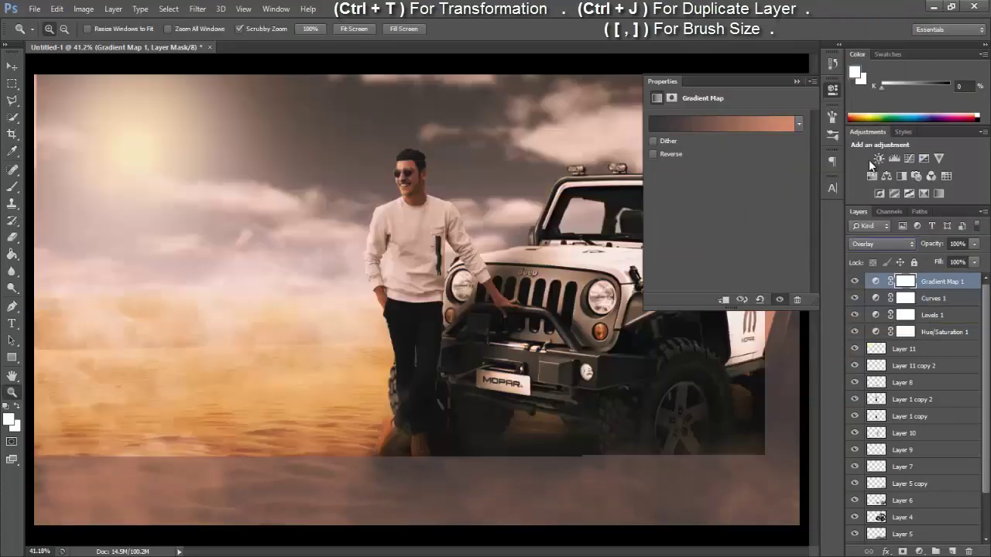
pyautogui.click(796, 81)
pyautogui.click(883, 244)
pyautogui.click(863, 182)
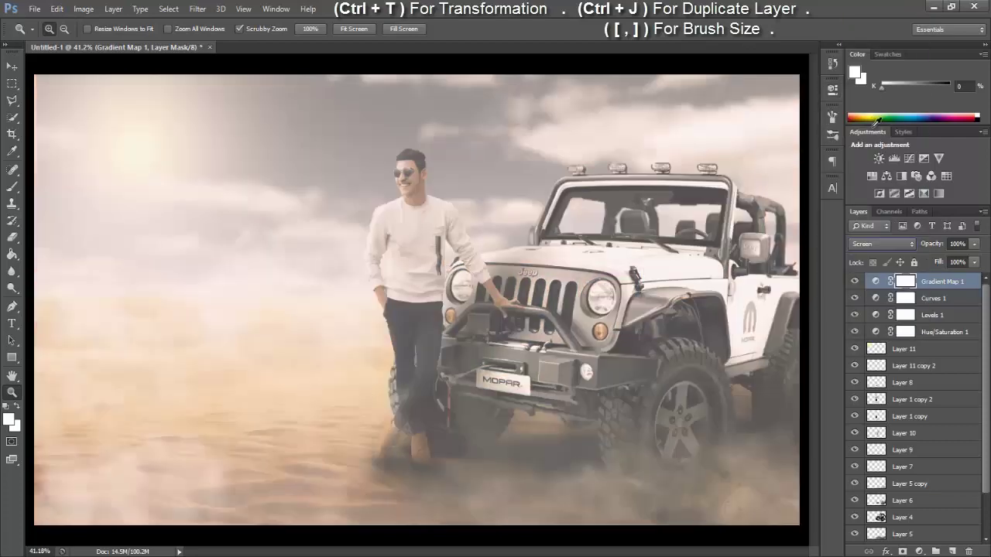
pyautogui.click(883, 244)
pyautogui.click(865, 172)
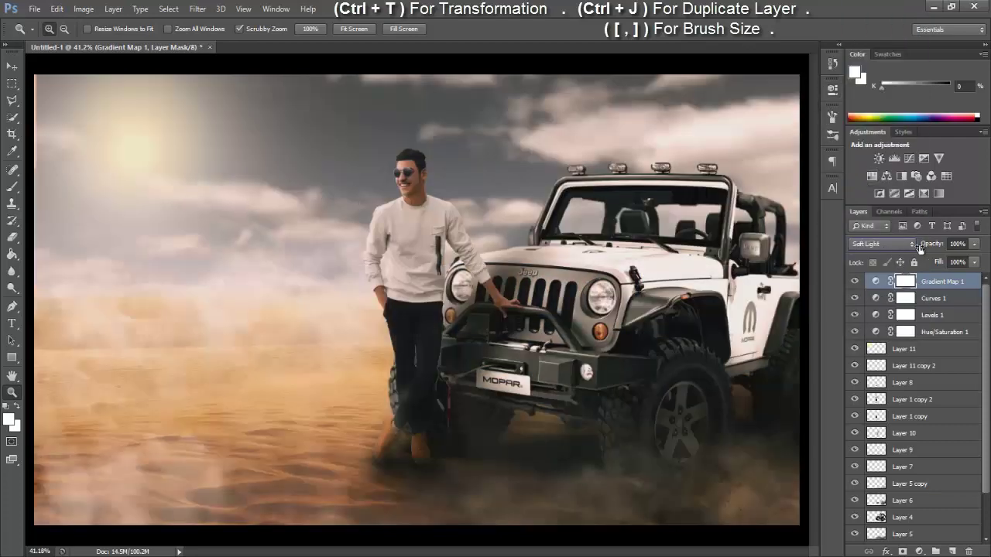
pyautogui.moveTo(920, 247); pyautogui.dragTo(909, 247)
pyautogui.moveTo(371, 303); pyautogui.dragTo(431, 287)
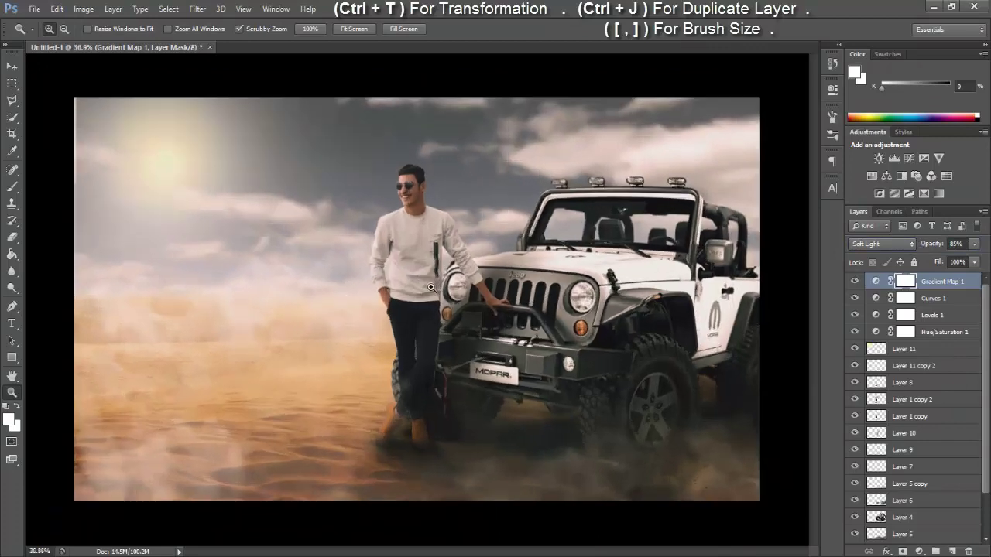
pyautogui.moveTo(436, 286); pyautogui.dragTo(406, 286)
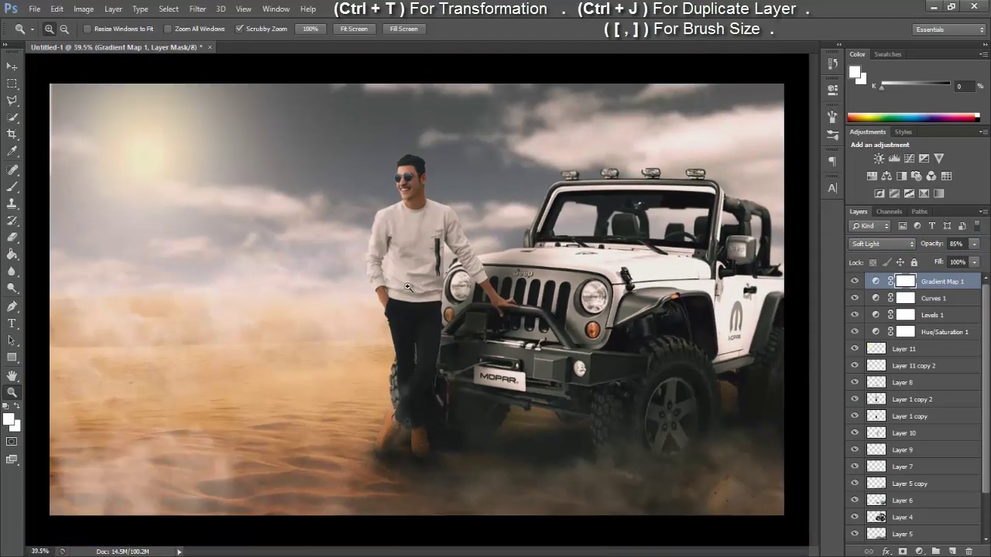